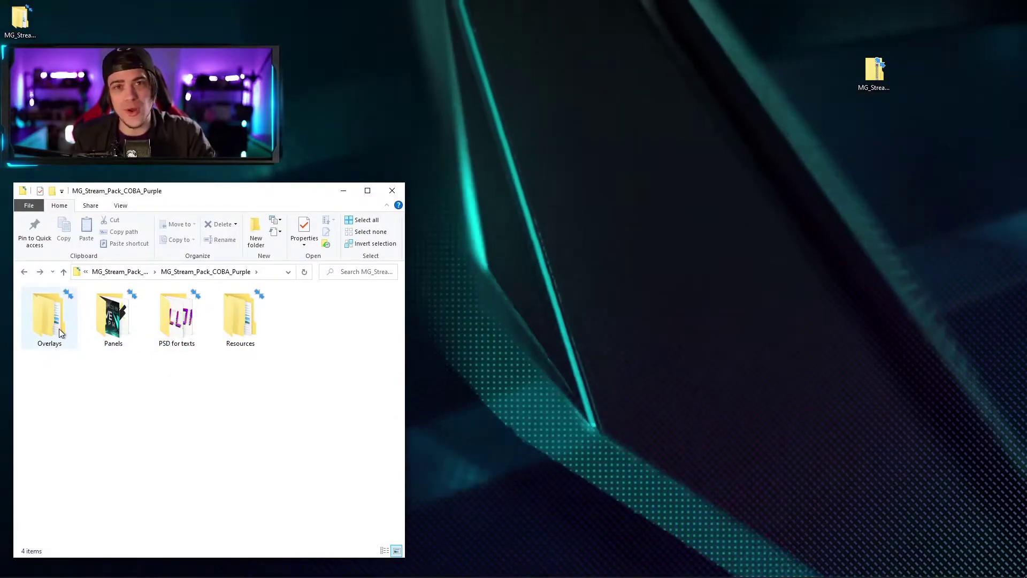
# Step: Open the Overlays folder of MG_Stream_Pack_COBA_Purple
pyautogui.doubleClick(49, 325)
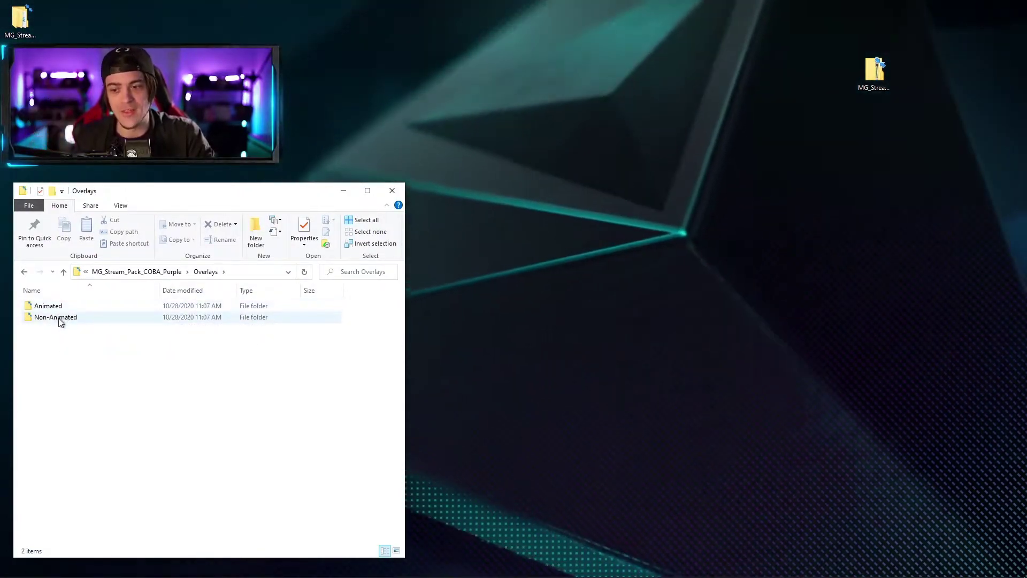
# Step: Preview the Non-Animated PNGs (1:1, 4:3, 16:9 frames, holder, Lower A), then return to Overlays
pyautogui.doubleClick(60, 317)
pyautogui.doubleClick(60, 321)
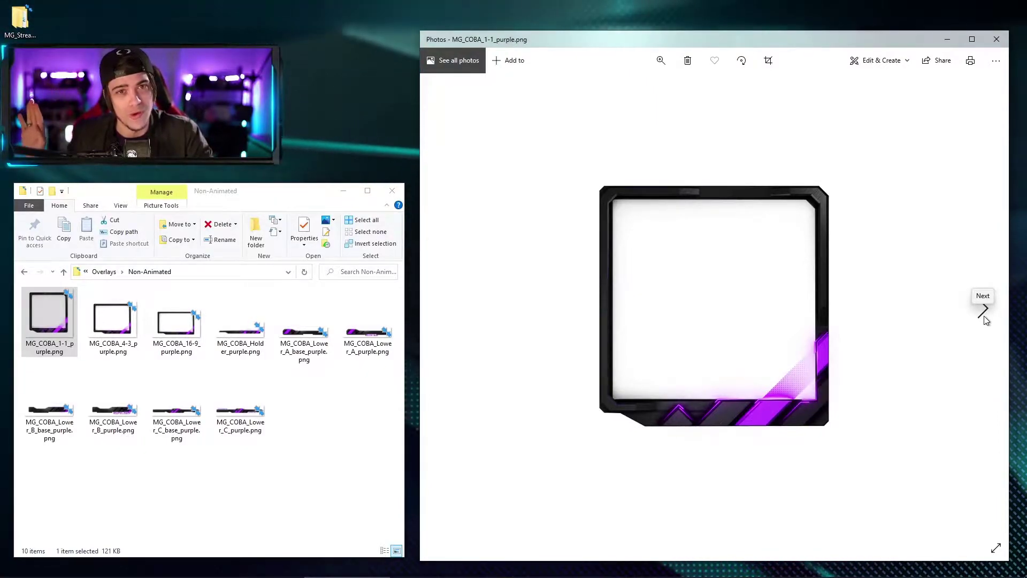
pyautogui.click(985, 318)
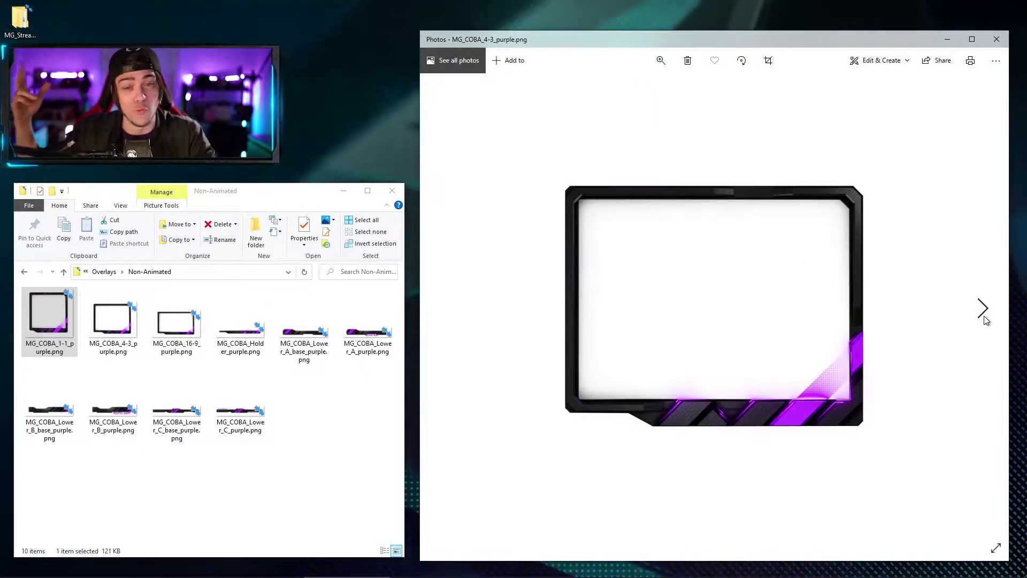
pyautogui.click(985, 318)
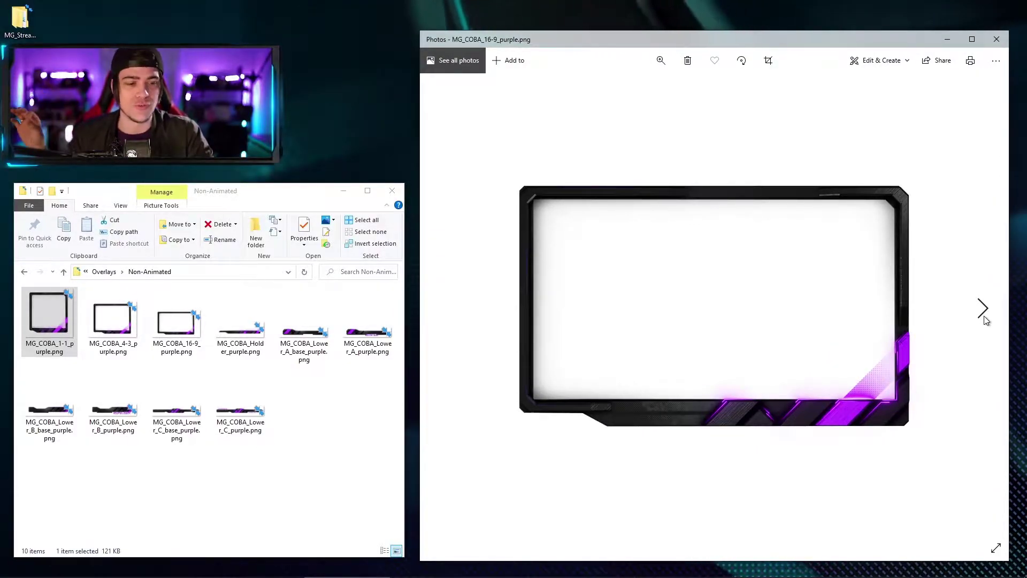
pyautogui.click(985, 318)
pyautogui.click(985, 318)
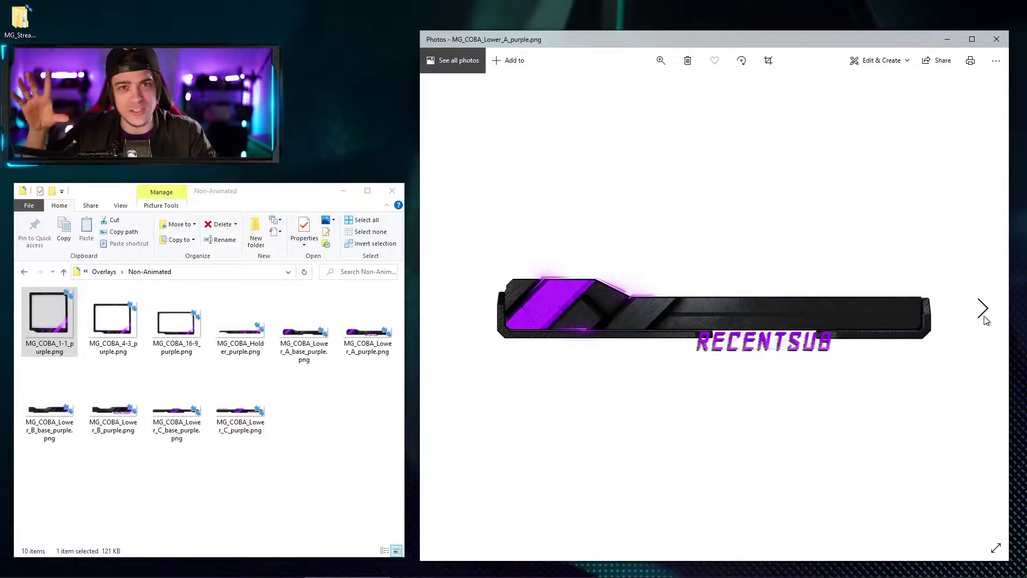
pyautogui.click(984, 317)
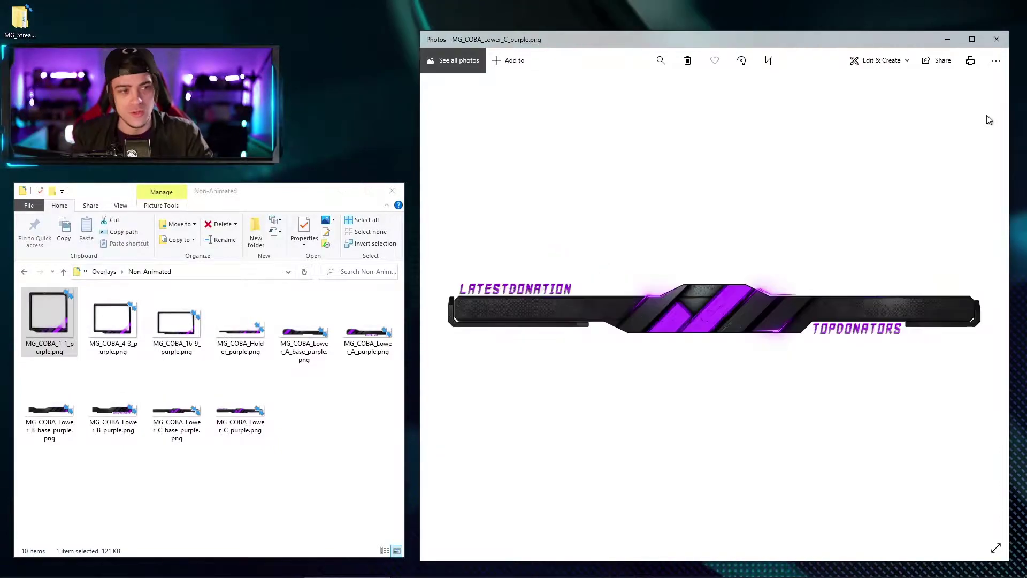
pyautogui.click(997, 43)
pyautogui.click(24, 271)
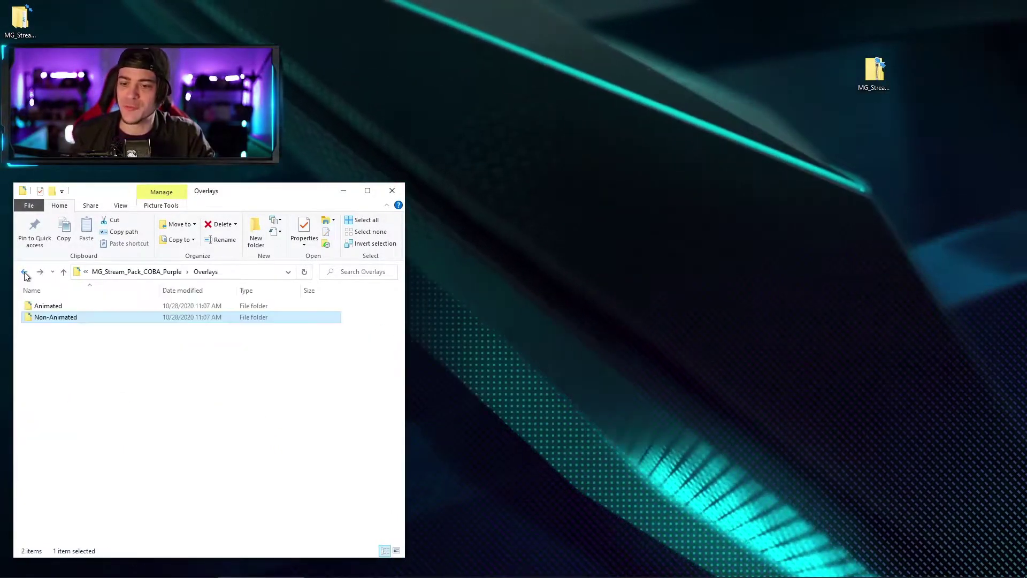
# Step: Play the Animated webm overlays, skipping through the 1:1, 4:3, 16:9, Holder and Lower A clips
pyautogui.doubleClick(50, 305)
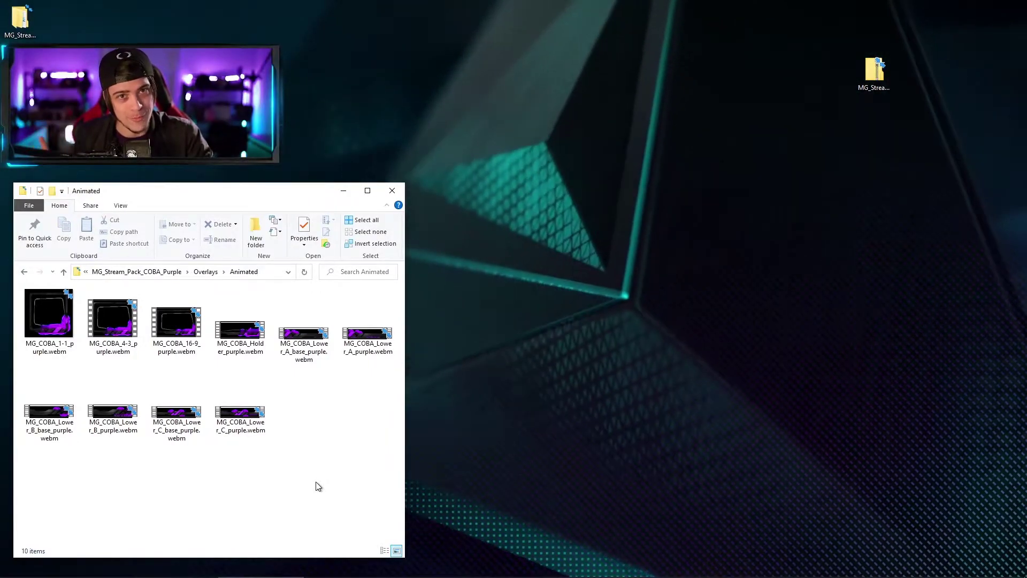
pyautogui.doubleClick(47, 316)
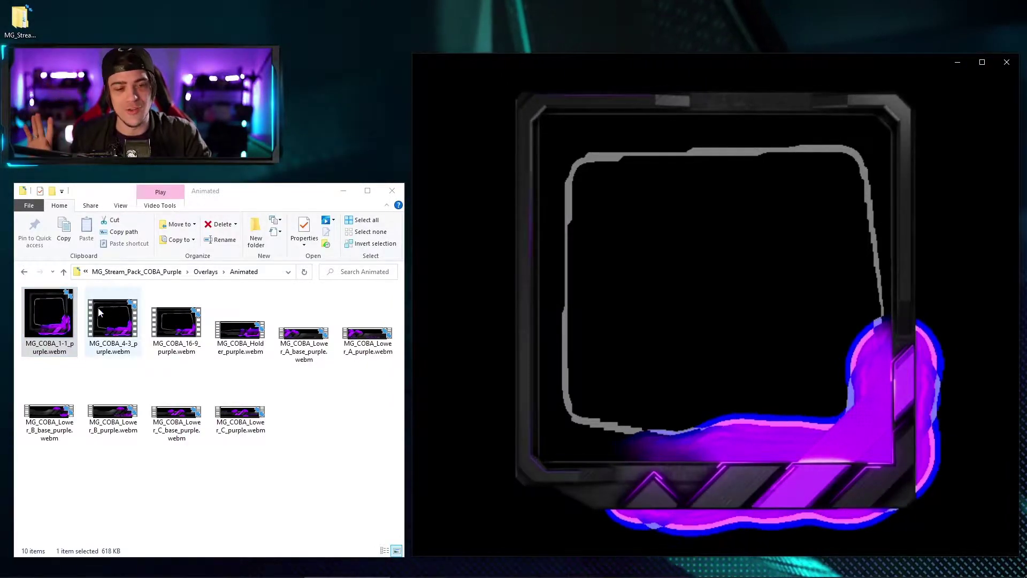
pyautogui.click(985, 309)
pyautogui.click(1008, 305)
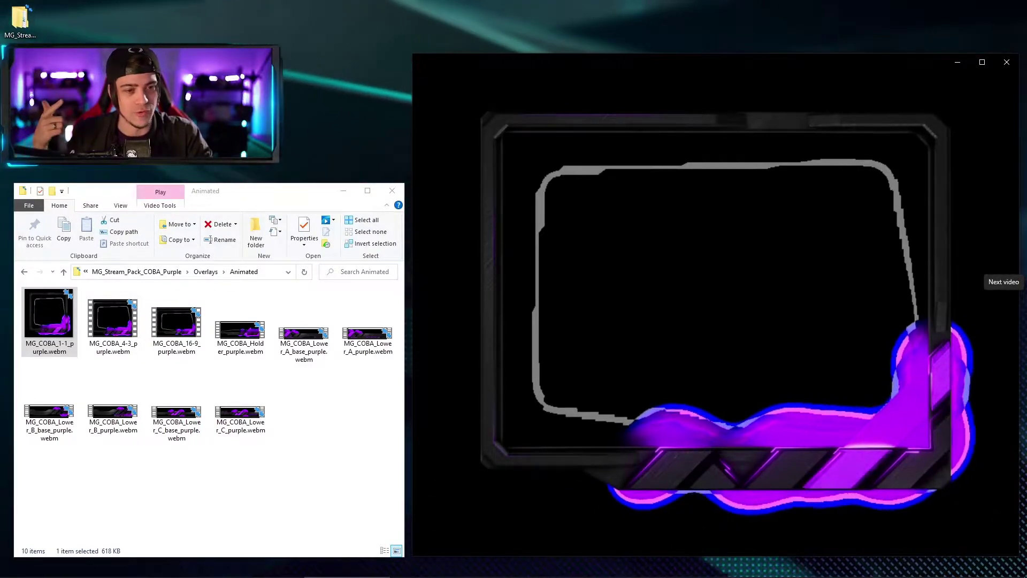
pyautogui.click(1006, 301)
pyautogui.click(1008, 304)
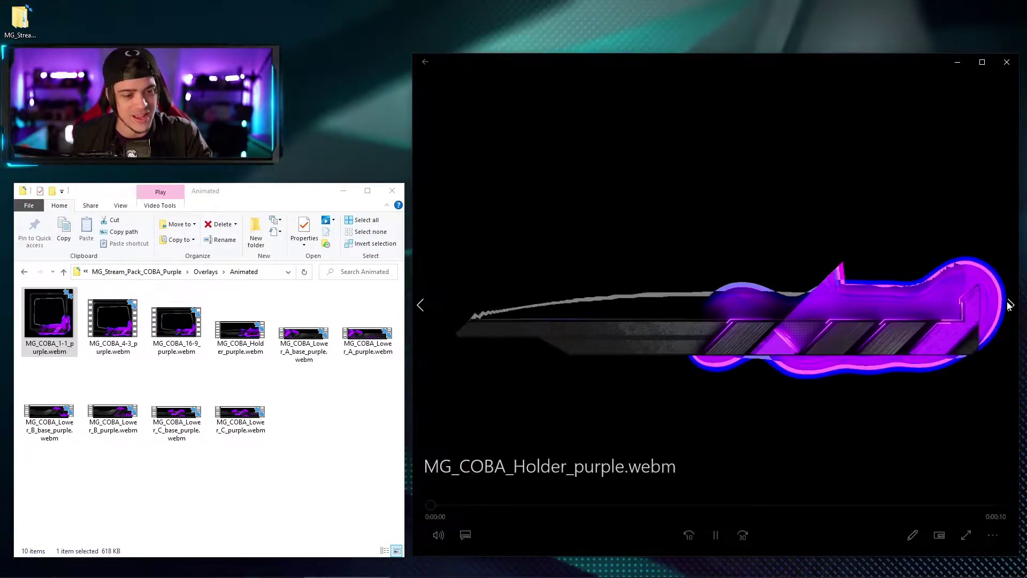
pyautogui.click(1008, 305)
pyautogui.click(1008, 305)
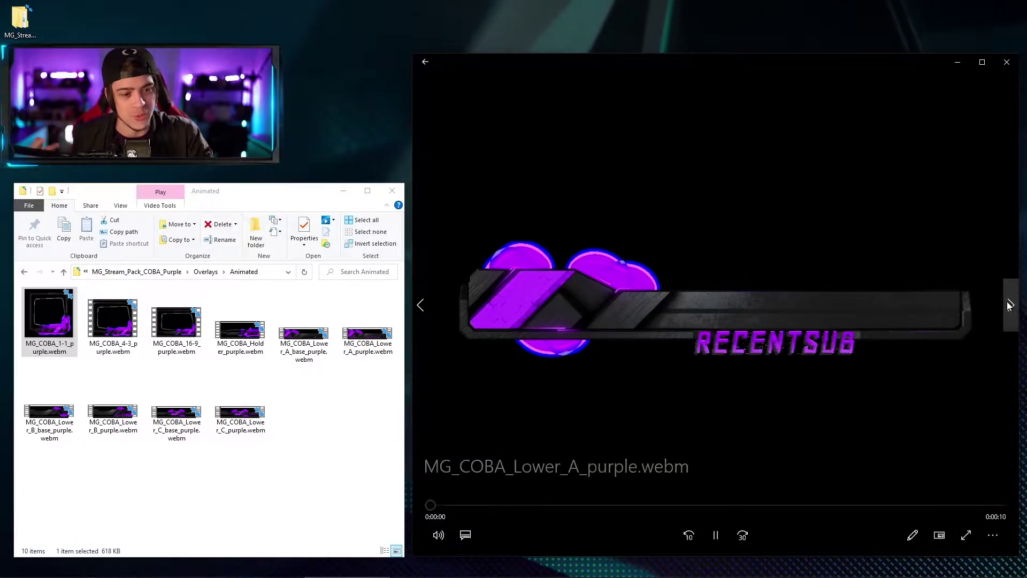
pyautogui.click(1008, 306)
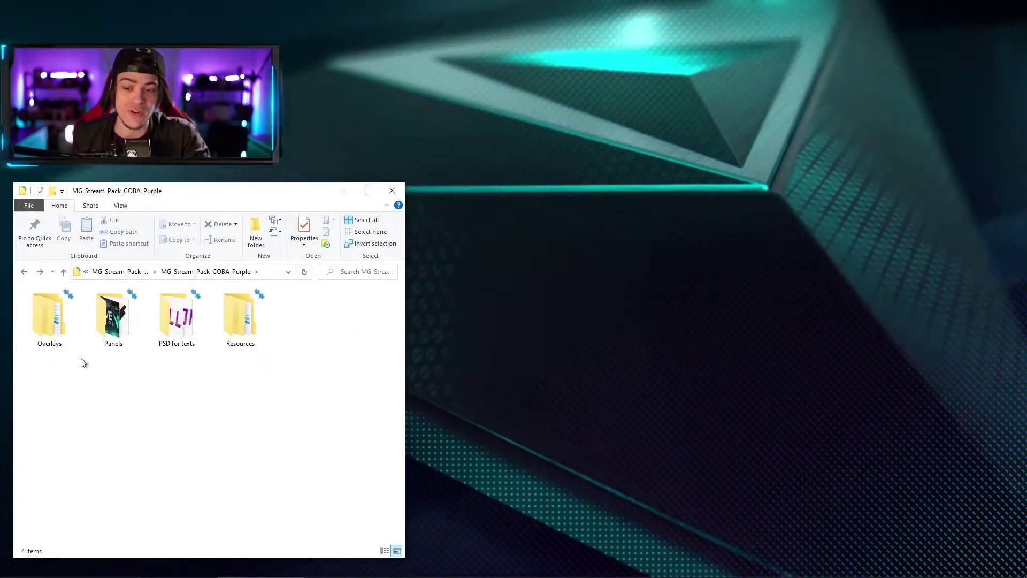
pyautogui.doubleClick(127, 338)
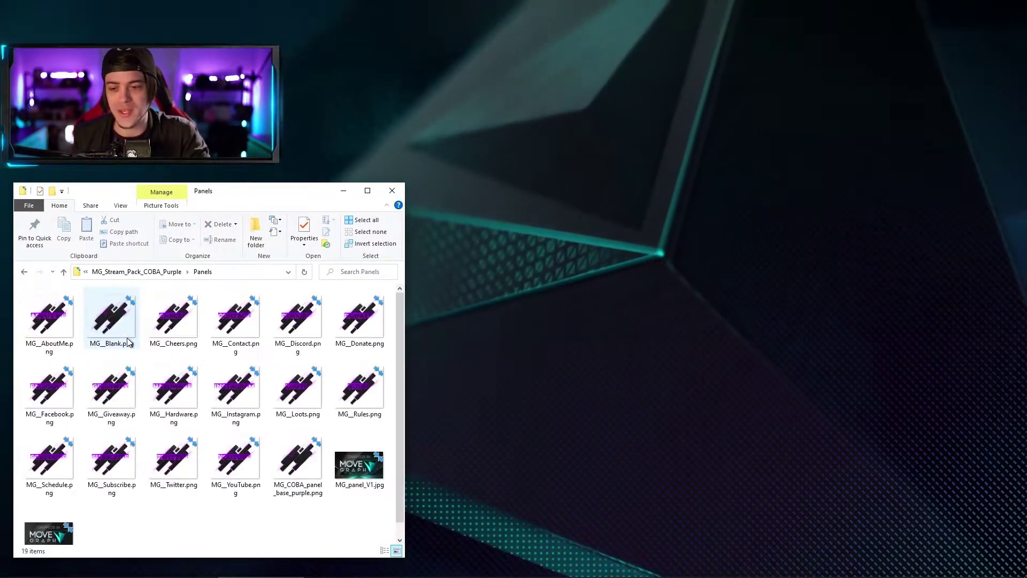
pyautogui.doubleClick(67, 318)
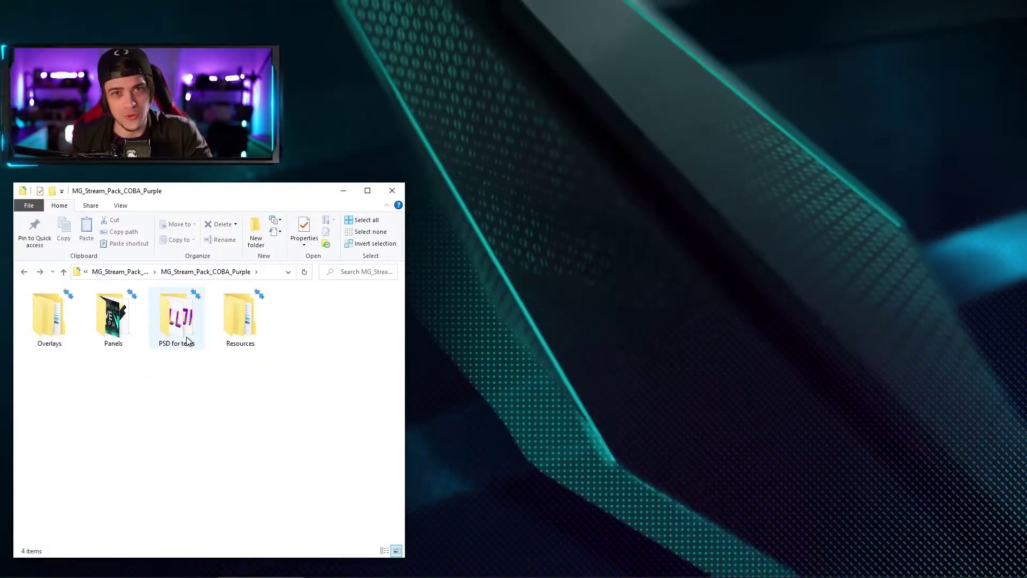
pyautogui.doubleClick(186, 335)
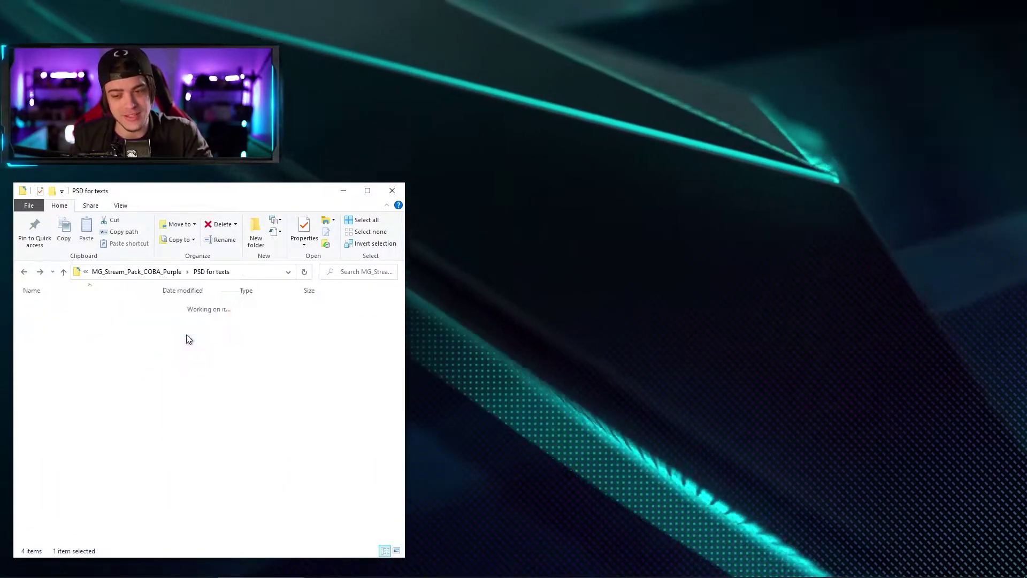
pyautogui.doubleClick(49, 321)
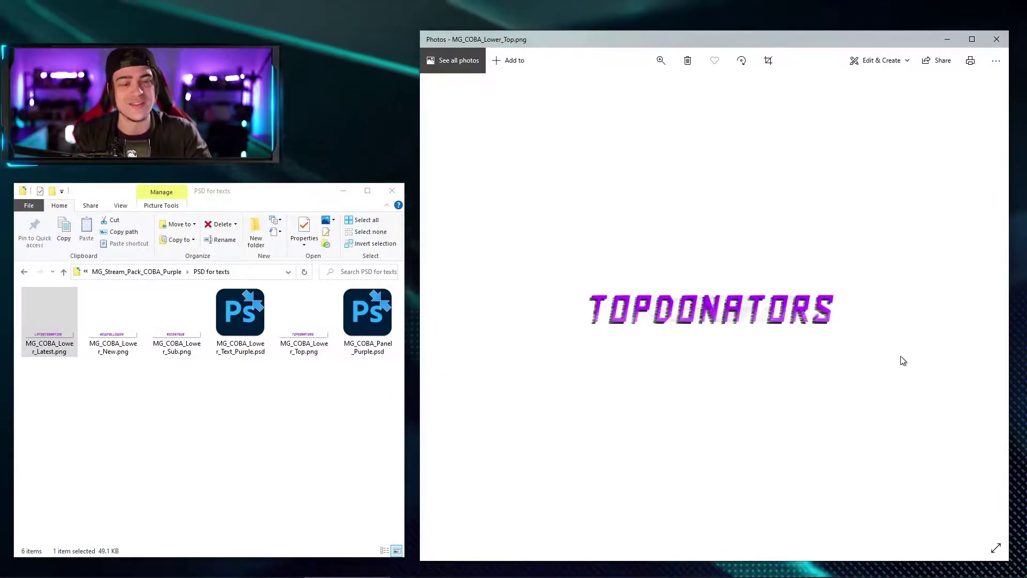
pyautogui.click(346, 320)
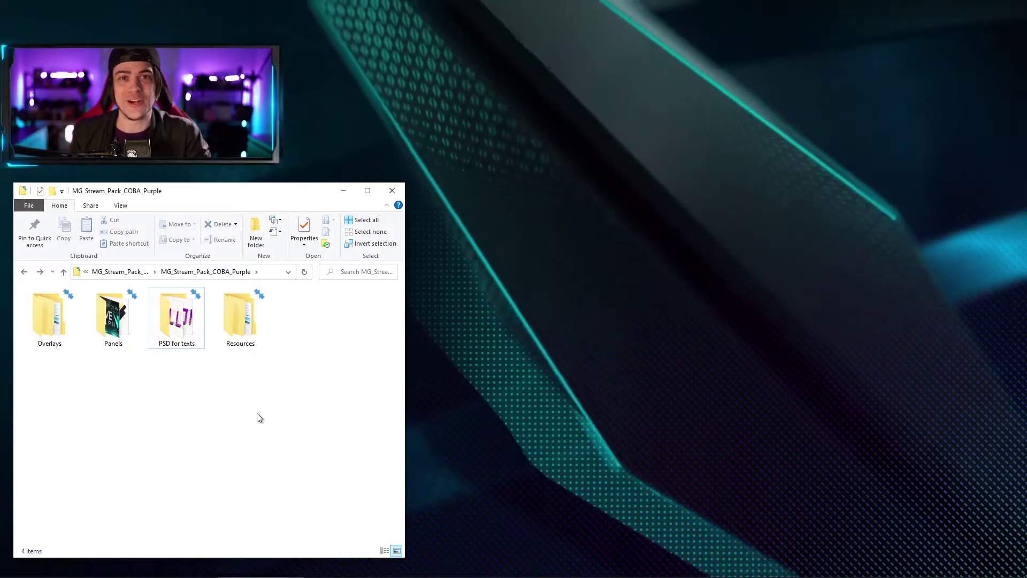
# Step: Browse Resources > Fonts > Geo and preview the Geo Oblique font
pyautogui.click(254, 320)
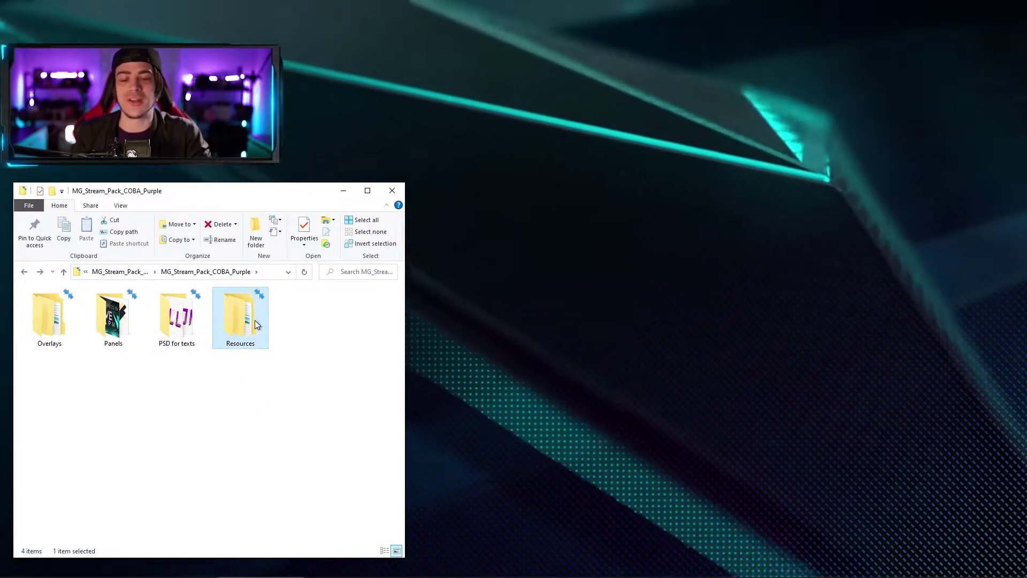
pyautogui.doubleClick(252, 316)
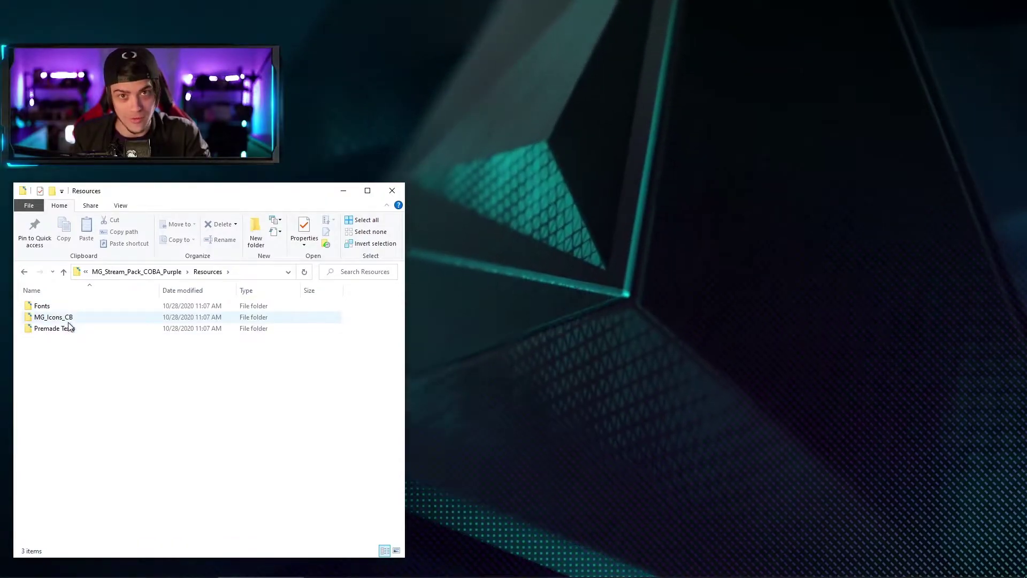
pyautogui.doubleClick(41, 306)
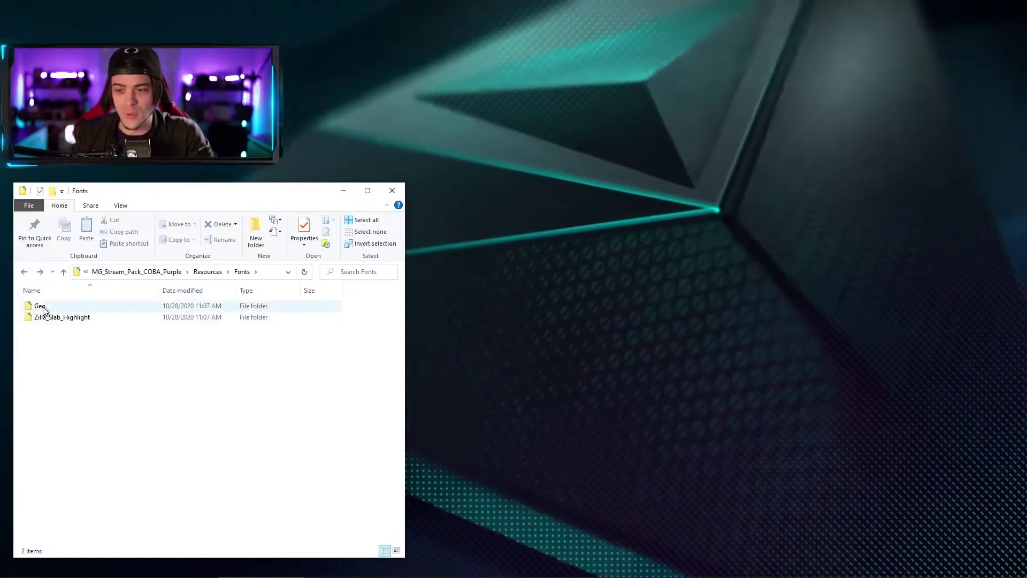
pyautogui.doubleClick(41, 306)
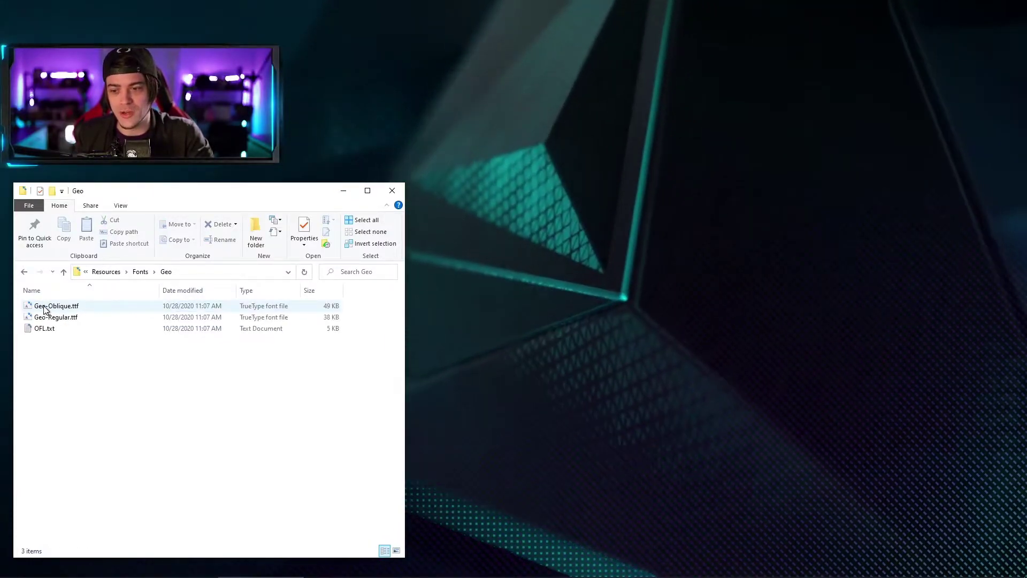
pyautogui.doubleClick(45, 307)
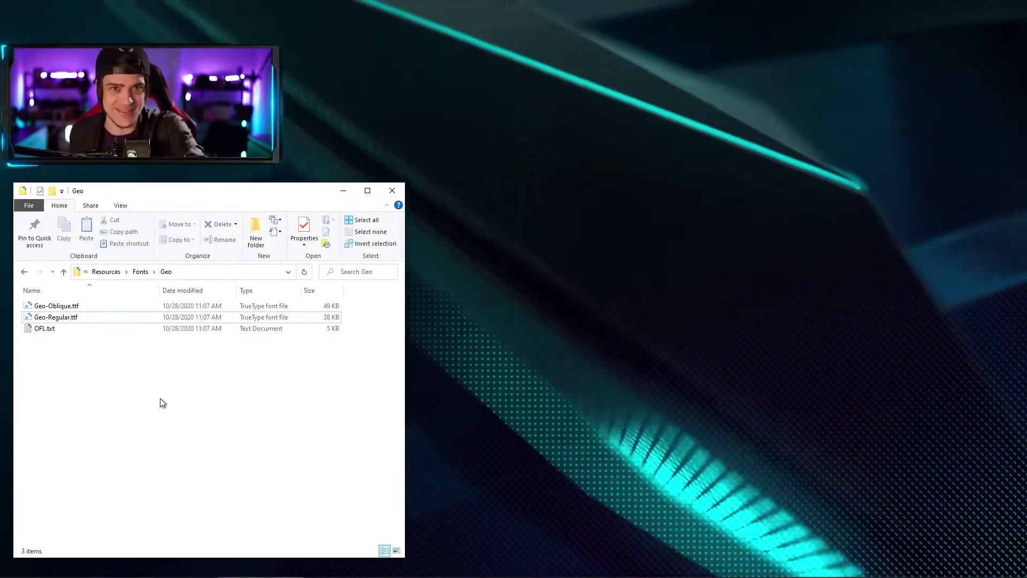
pyautogui.hotkey('alt', 'Left')
pyautogui.hotkey('alt', 'Left')
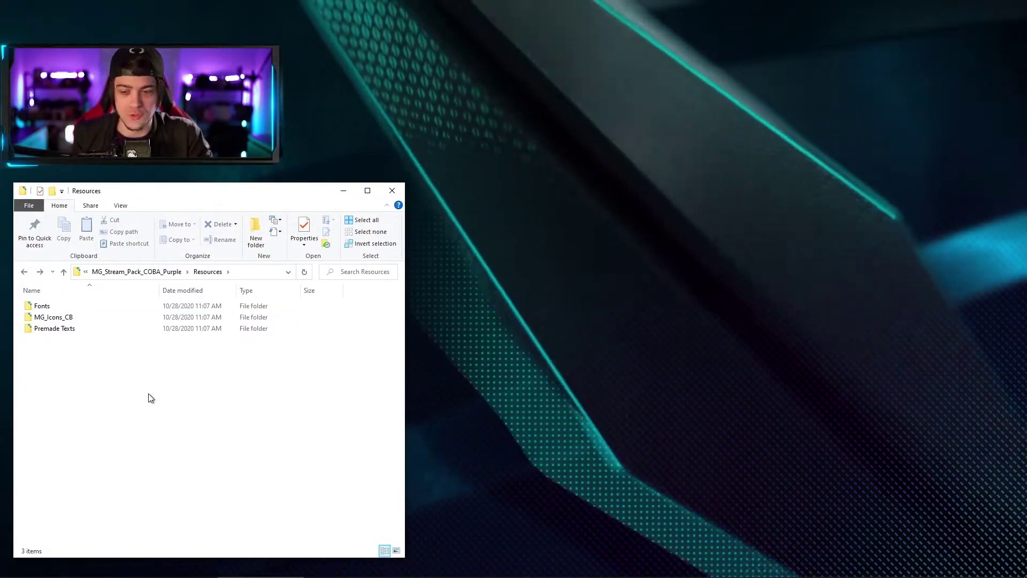
# Step: Look at MG_Icons_CB, then open Premade Texts and preview the LATESTDONATION image
pyautogui.doubleClick(61, 319)
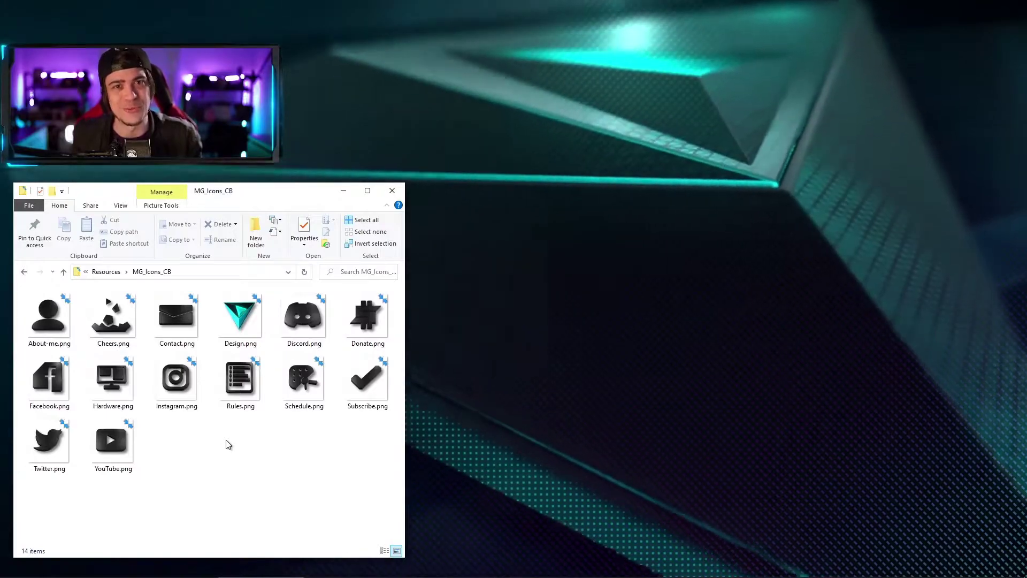
pyautogui.hotkey('alt', 'Left')
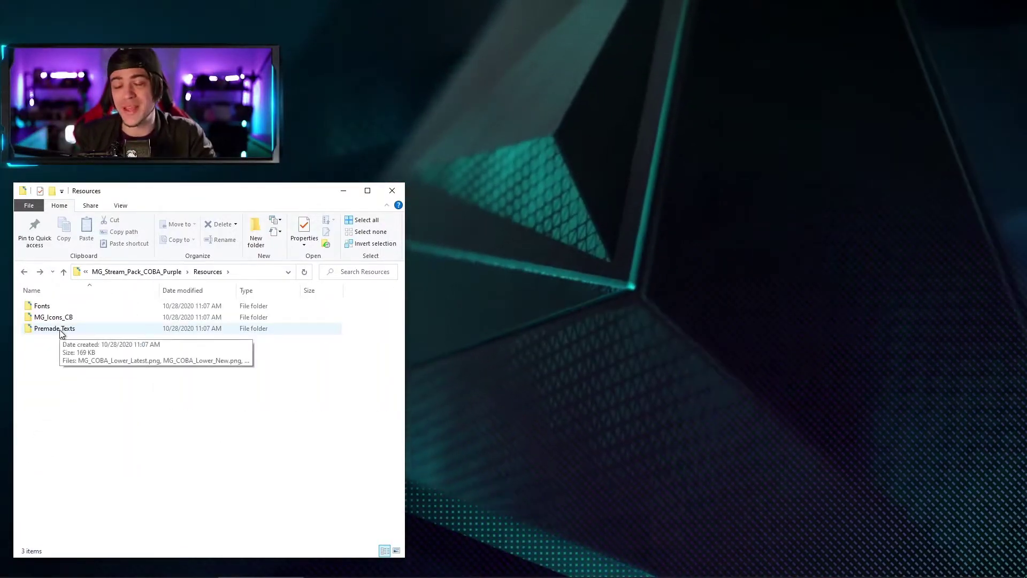
pyautogui.doubleClick(55, 329)
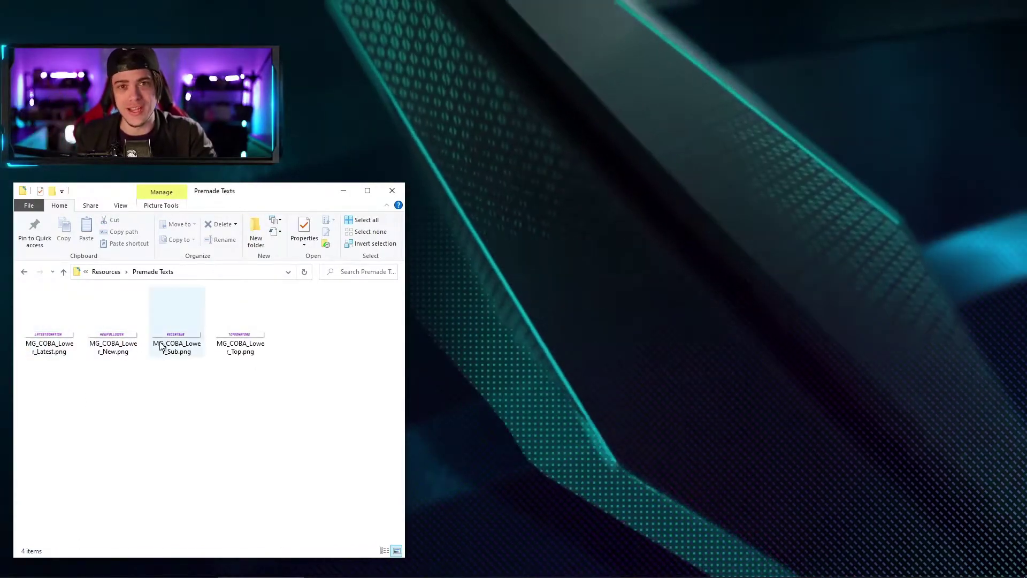
pyautogui.doubleClick(41, 337)
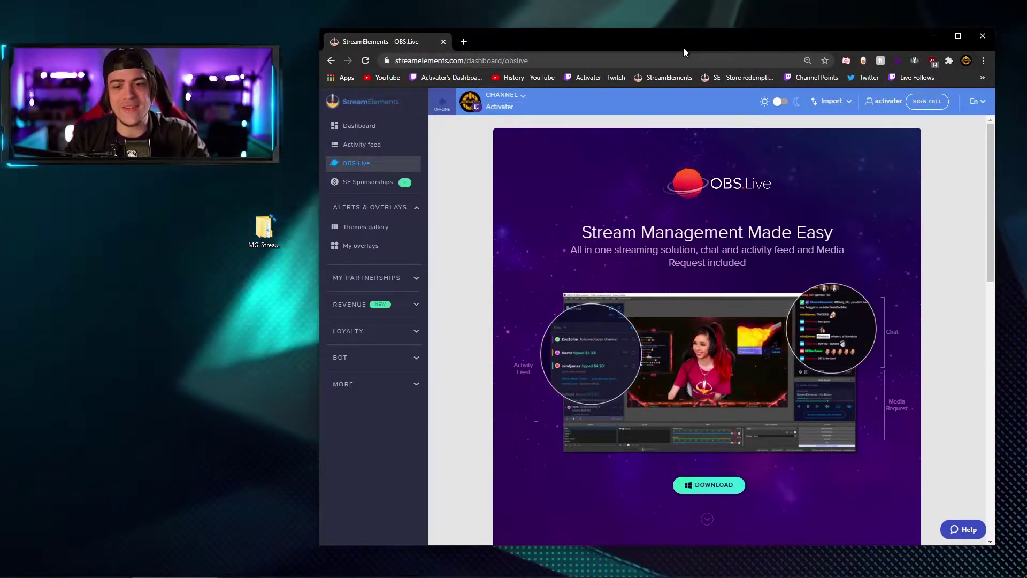
# Step: Create a blank overlay from My overlays at 1080p and start the editor
pyautogui.click(364, 249)
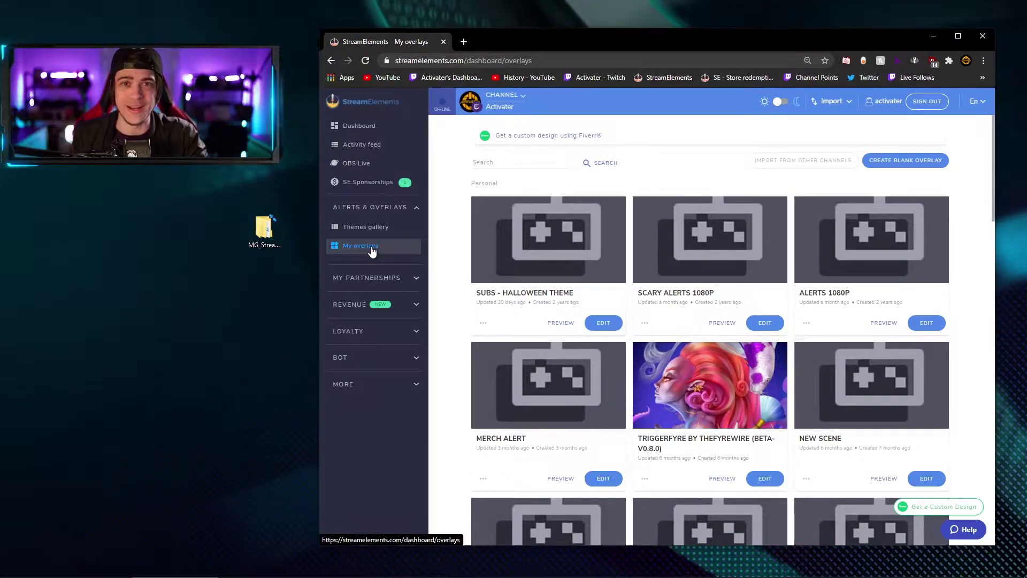
pyautogui.click(920, 161)
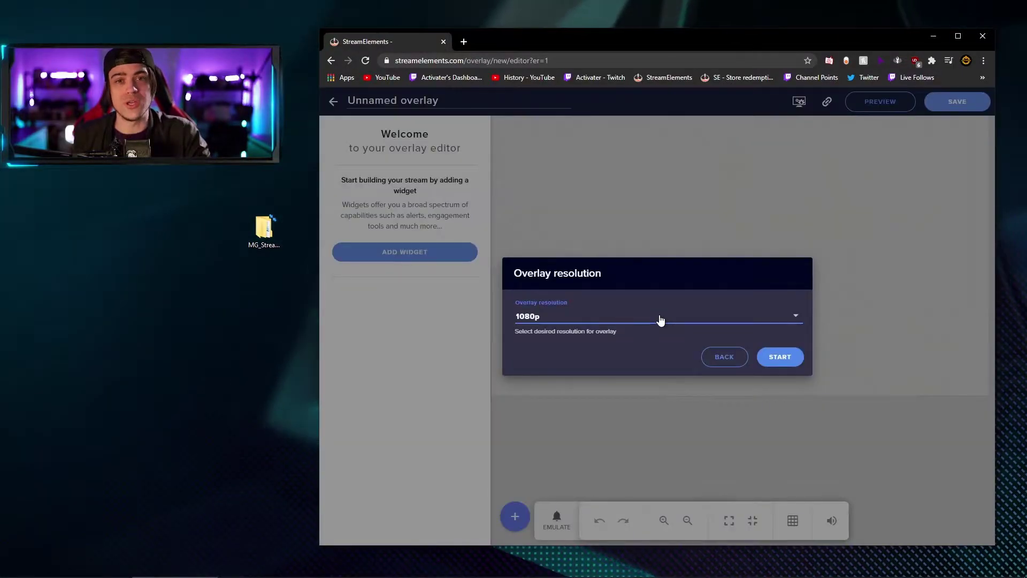
pyautogui.click(587, 321)
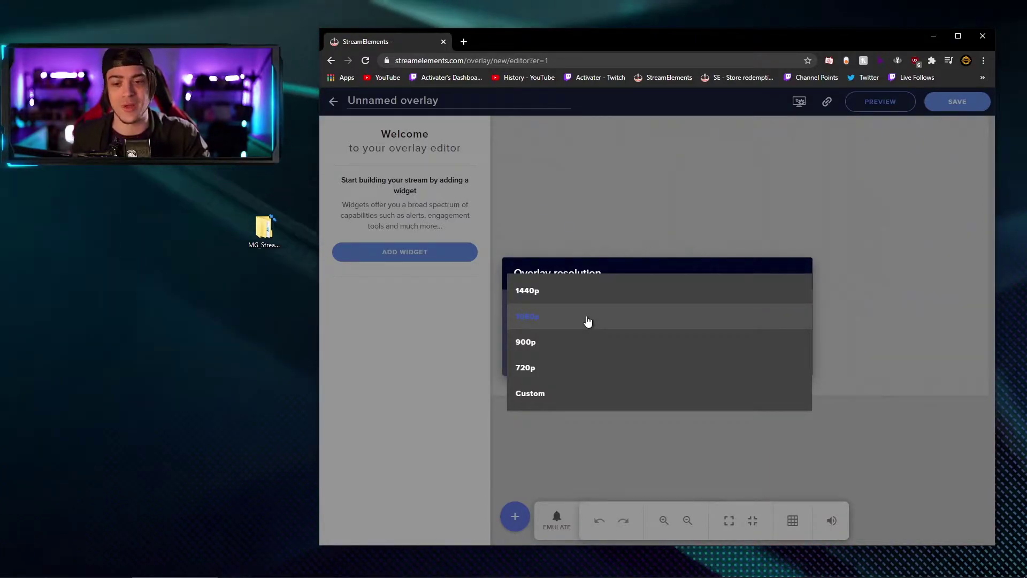
pyautogui.click(588, 321)
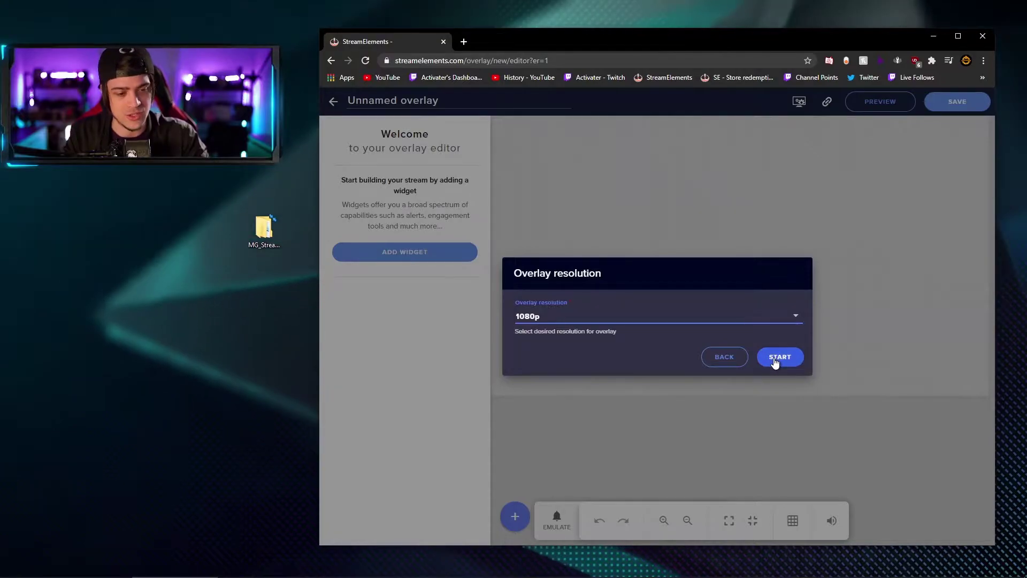
pyautogui.click(786, 358)
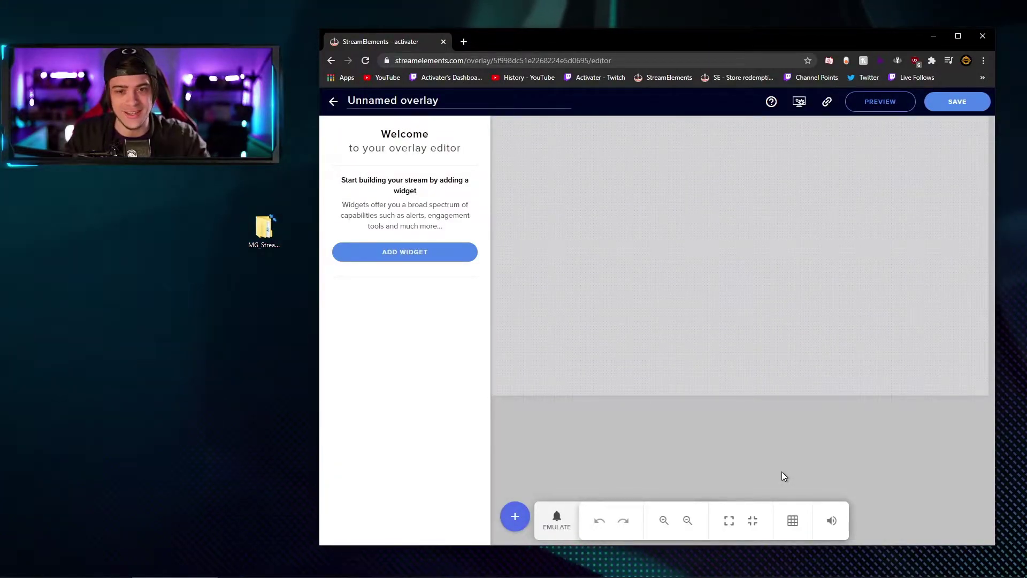
# Step: Switch the browser to fullscreen and rename the overlay to 'COBA by MoveGraph'
pyautogui.press('F11')
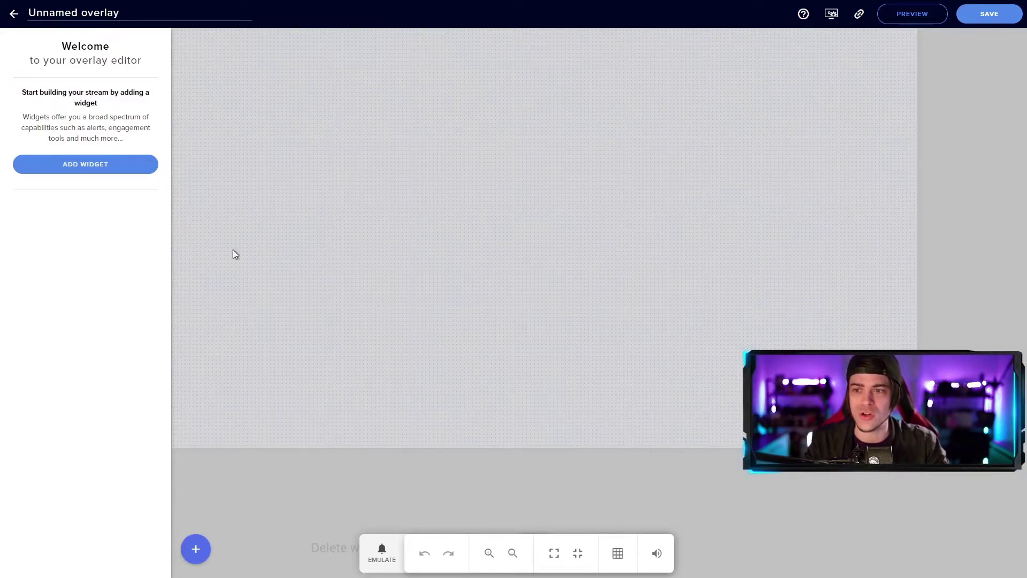
pyautogui.tripleClick(57, 13)
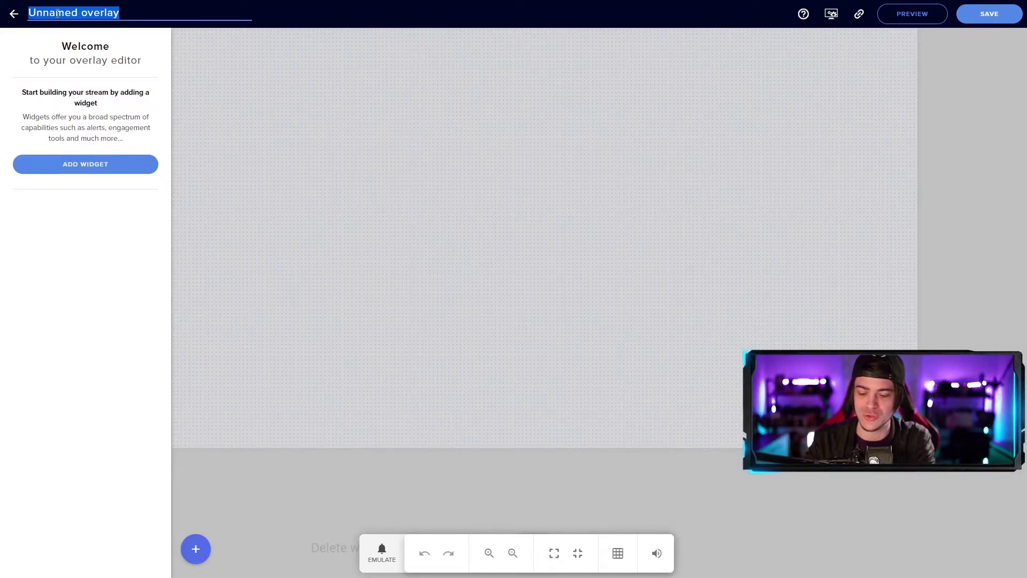
pyautogui.write('COBA by Move')
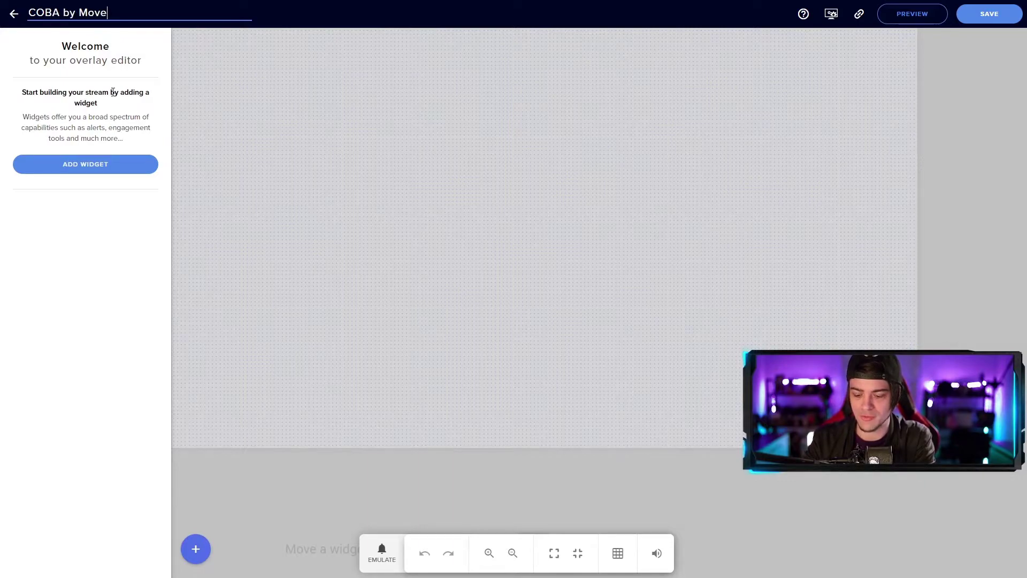
pyautogui.write('Graph')
pyautogui.press('Return')
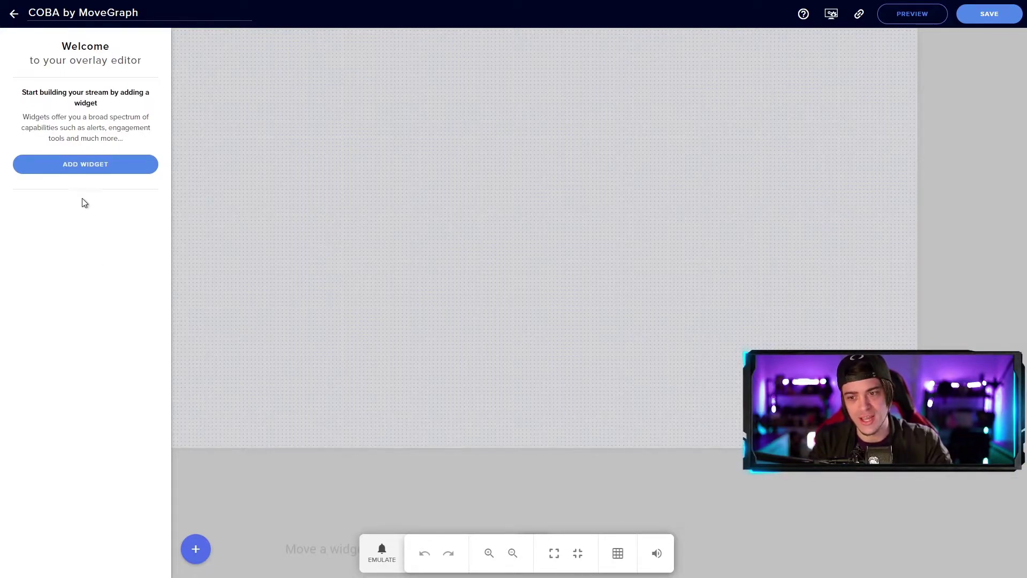
# Step: Add an Image widget from Static / Custom to the overlay
pyautogui.click(196, 549)
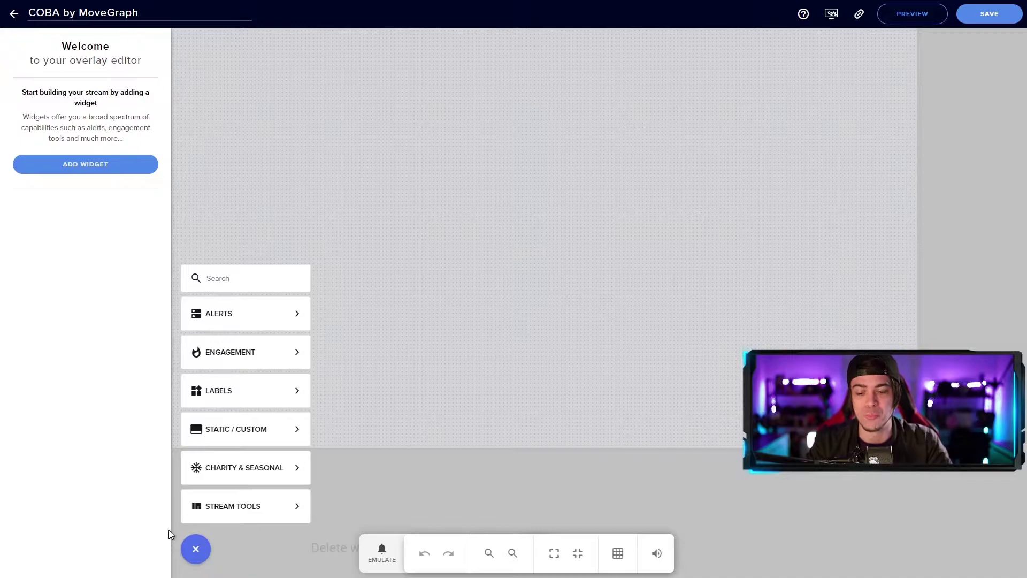
pyautogui.moveTo(284, 436)
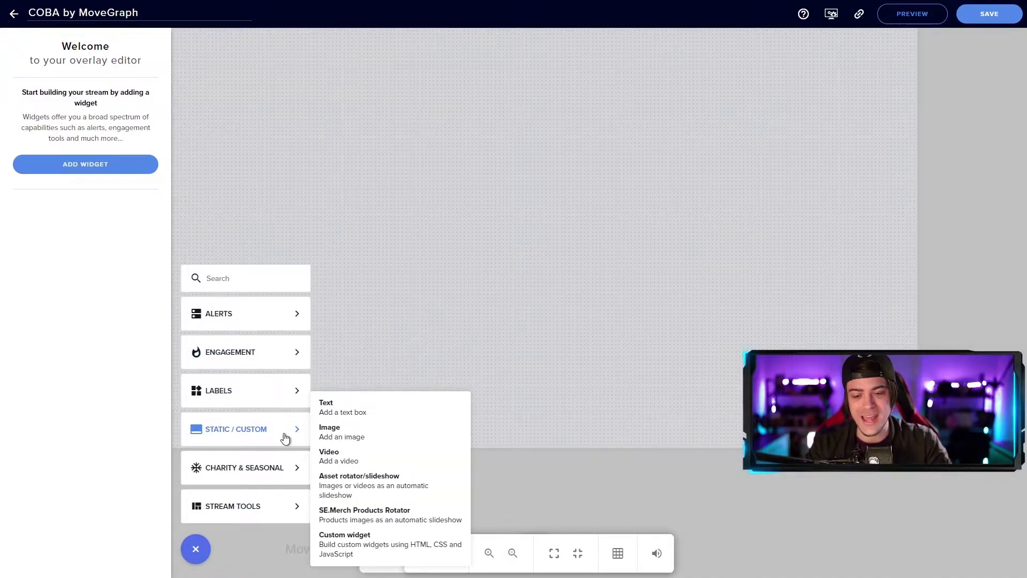
pyautogui.click(356, 438)
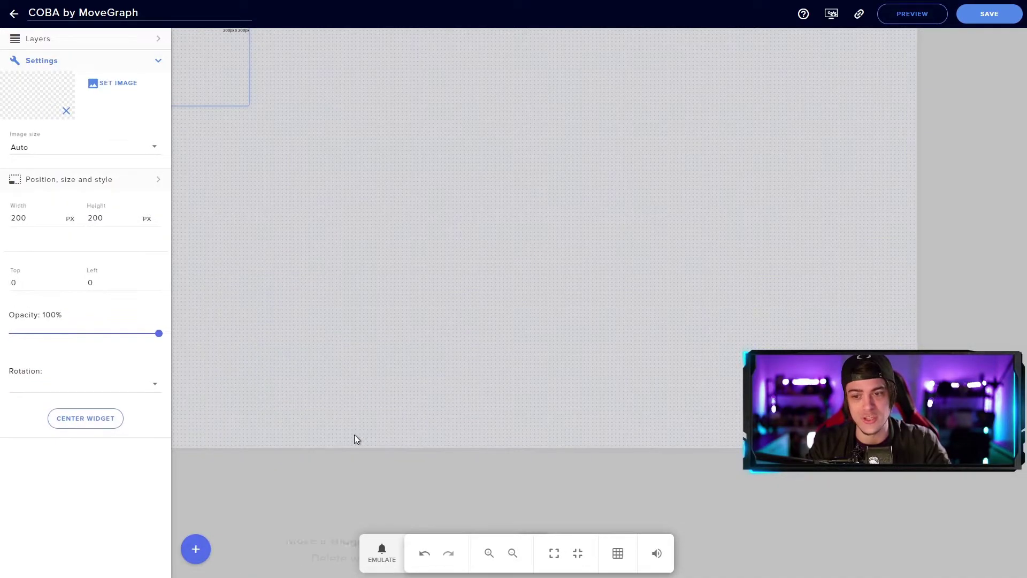
# Step: Move the image widget off the corner and upload all ten Non-Animated overlay PNGs
pyautogui.moveTo(225, 86); pyautogui.dragTo(338, 110)
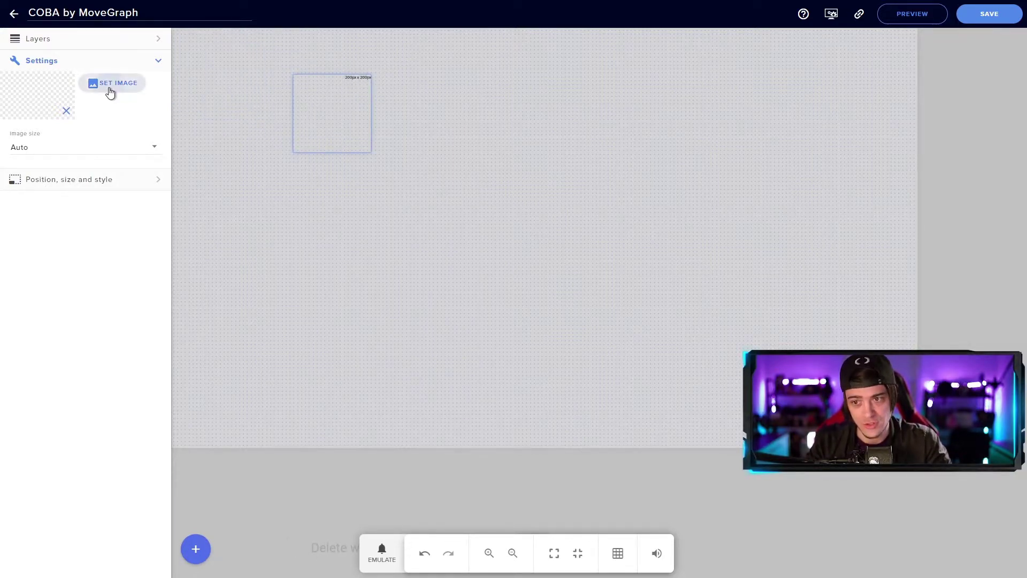
pyautogui.click(109, 91)
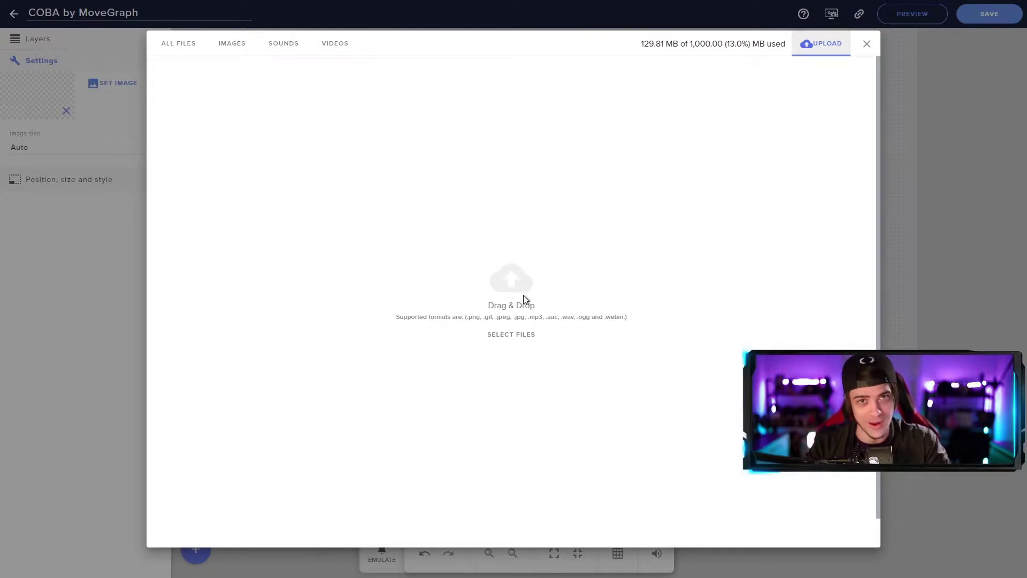
pyautogui.hotkey('alt', 'Tab')
pyautogui.doubleClick(62, 297)
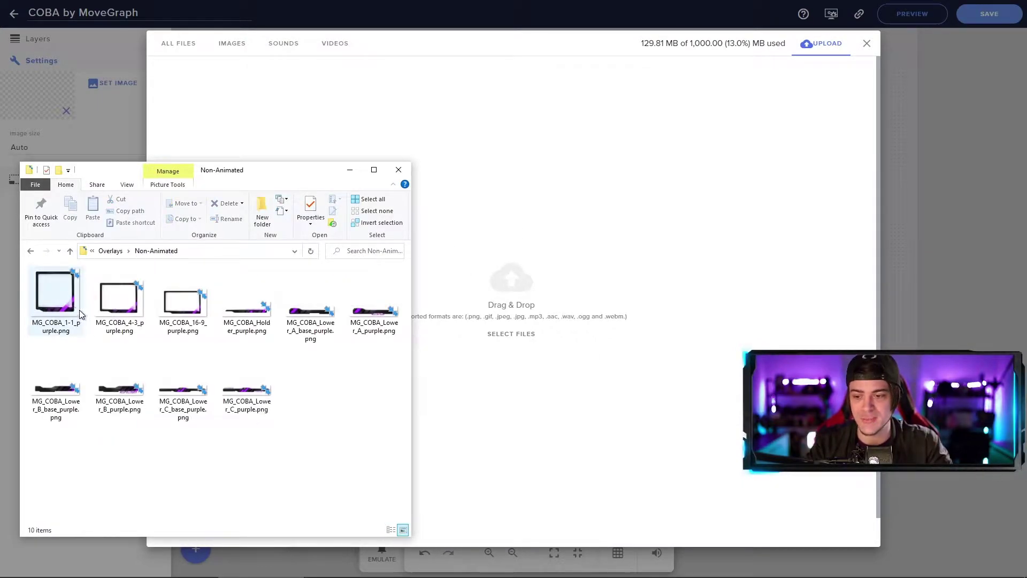
pyautogui.click(79, 310)
pyautogui.keyDown('shift'); pyautogui.click(252, 396); pyautogui.keyUp('shift')
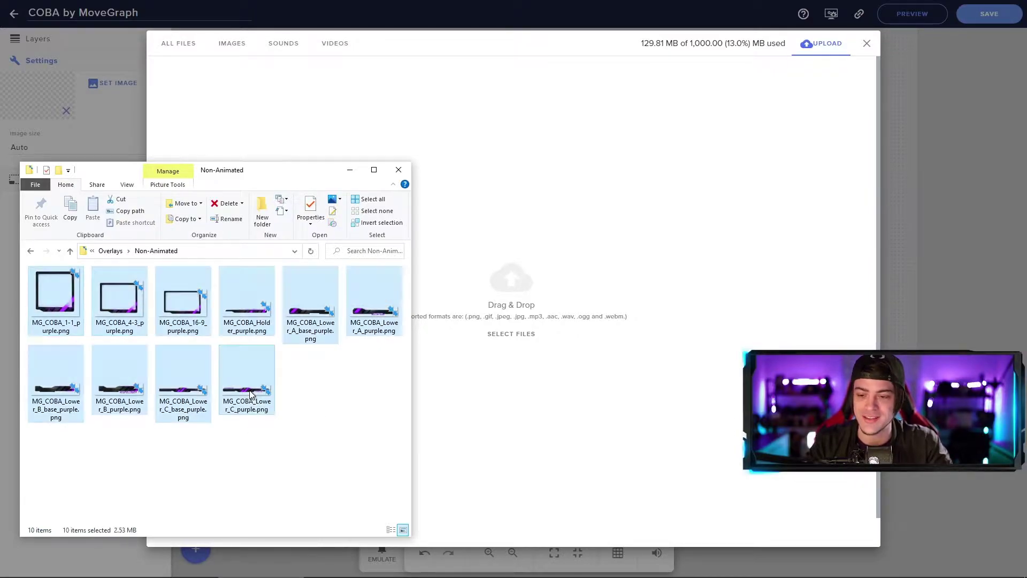
pyautogui.moveTo(250, 391); pyautogui.dragTo(539, 307)
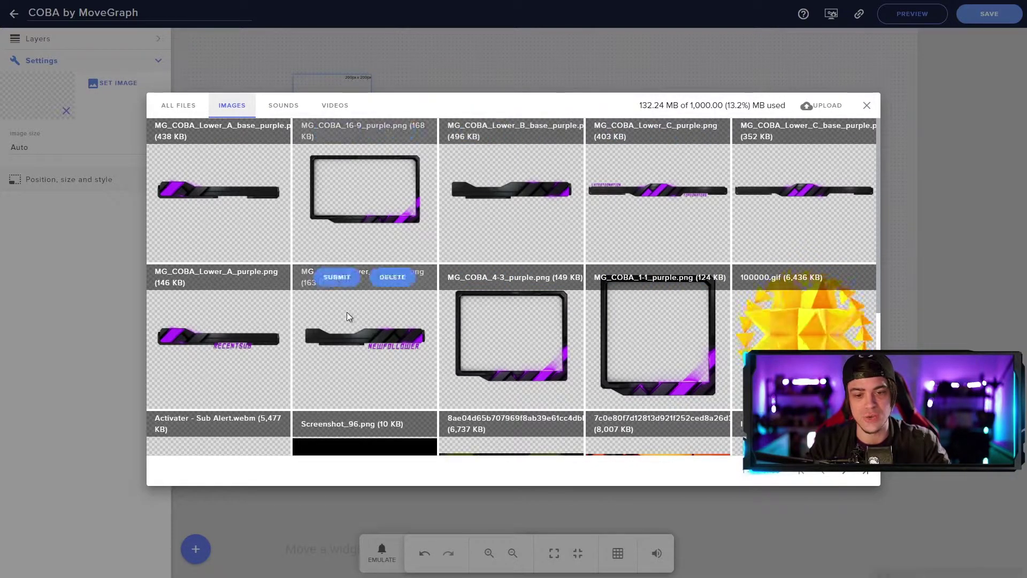
pyautogui.click(826, 106)
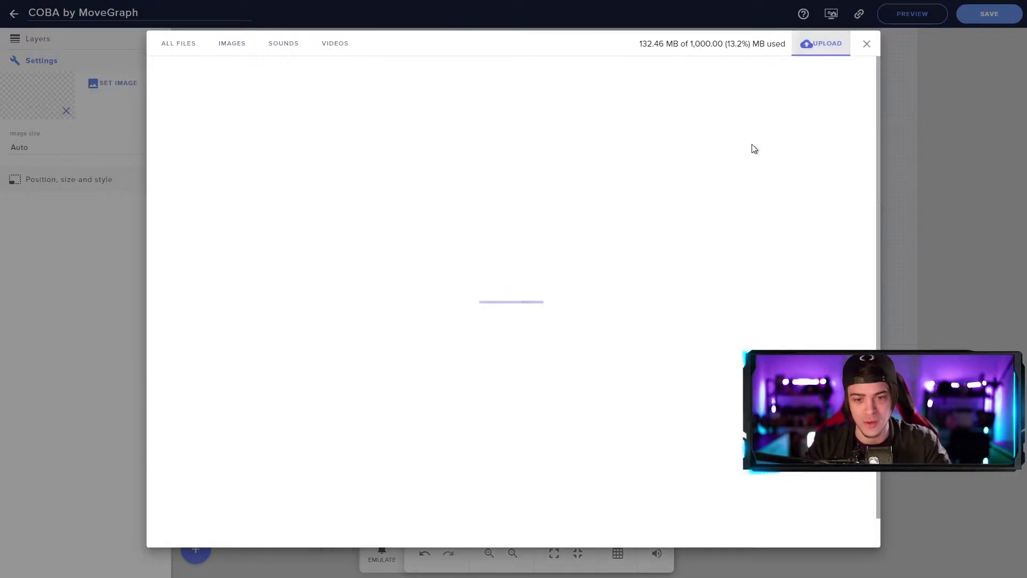
pyautogui.hotkey('alt', 'Tab')
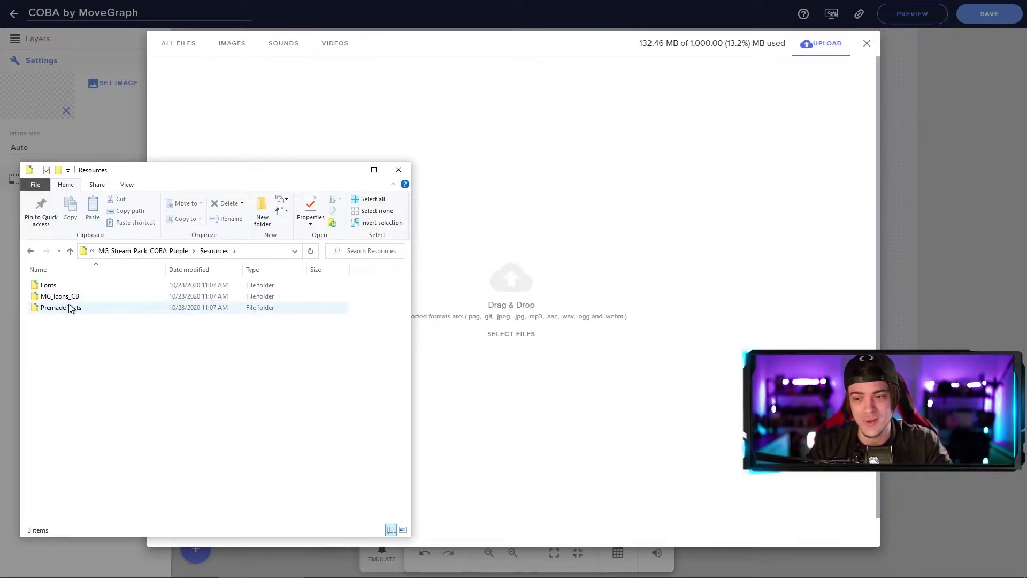
# Step: Upload the four Premade Texts PNGs to the media library, then deselect the widget
pyautogui.doubleClick(69, 308)
pyautogui.click(56, 300)
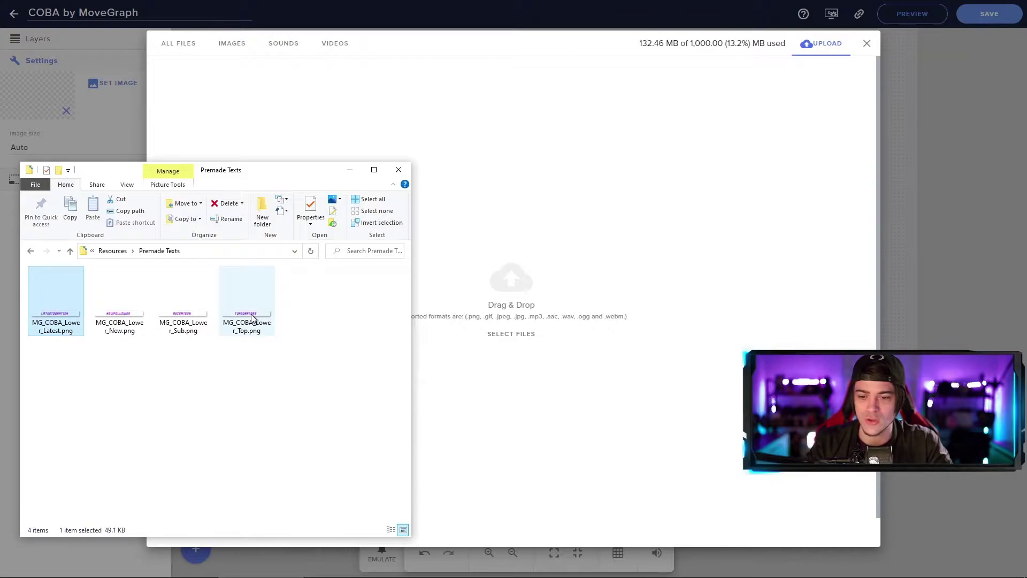
pyautogui.keyDown('shift'); pyautogui.click(252, 317); pyautogui.keyUp('shift')
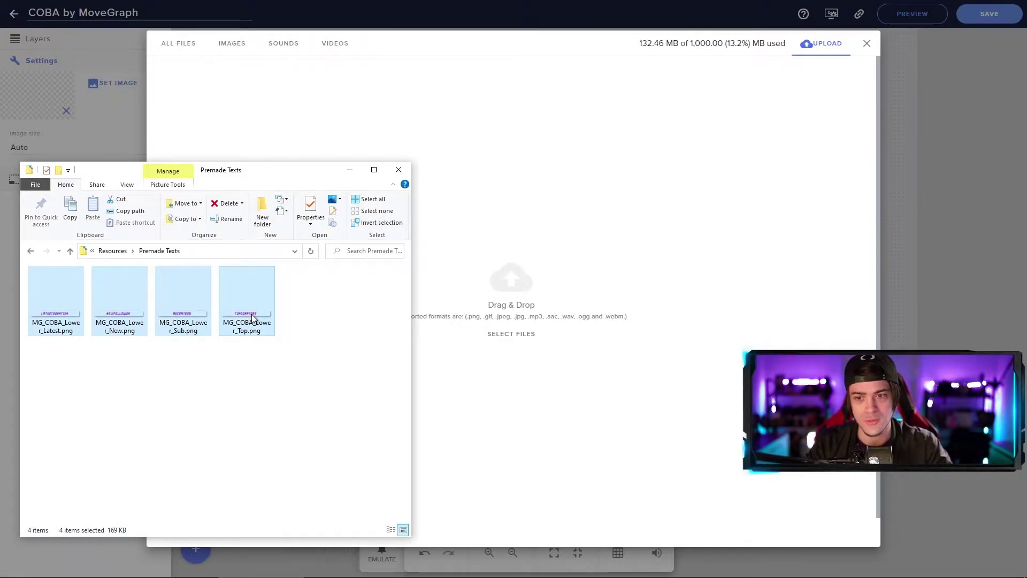
pyautogui.moveTo(76, 321); pyautogui.dragTo(547, 362)
pyautogui.moveTo(791, 130)
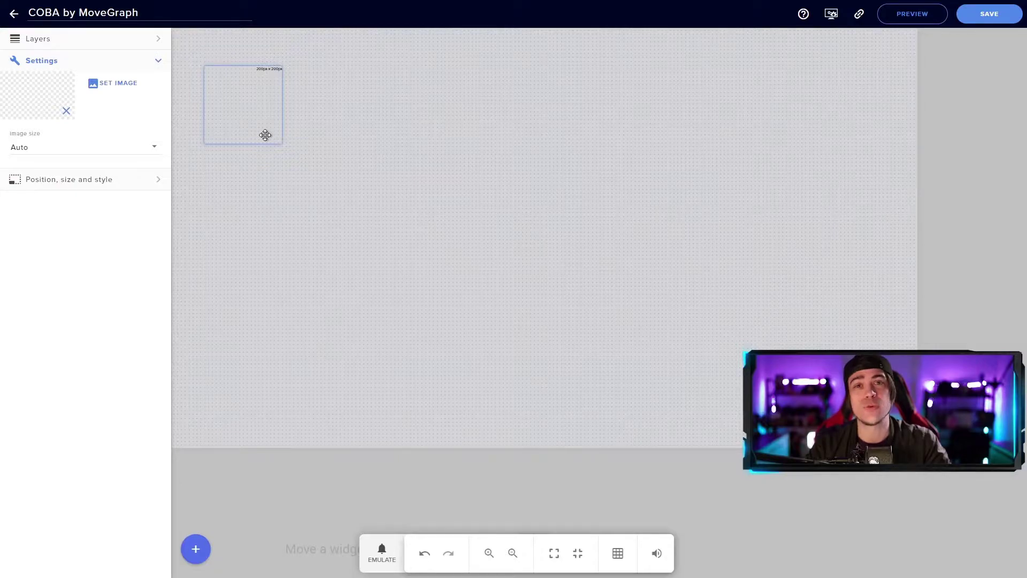
pyautogui.click(269, 195)
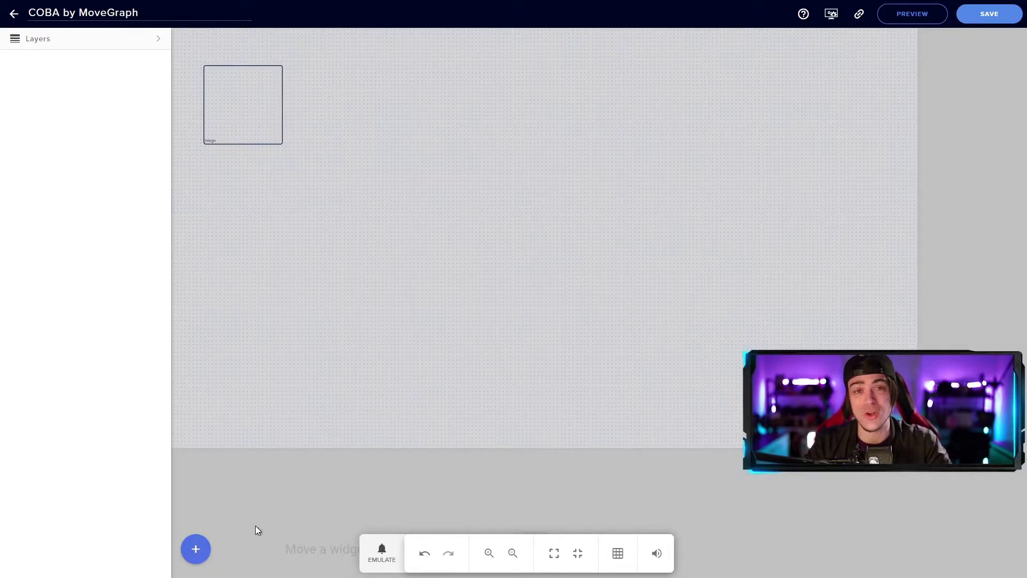
# Step: Add a video widget and upload the ten animated webm overlays to the media library
pyautogui.click(196, 548)
pyautogui.moveTo(257, 437)
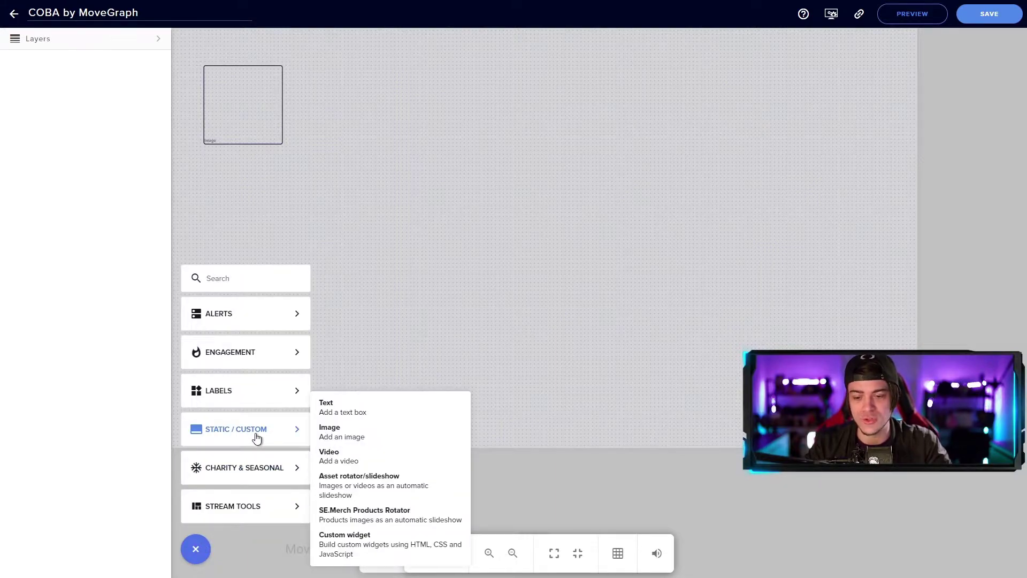
pyautogui.click(363, 457)
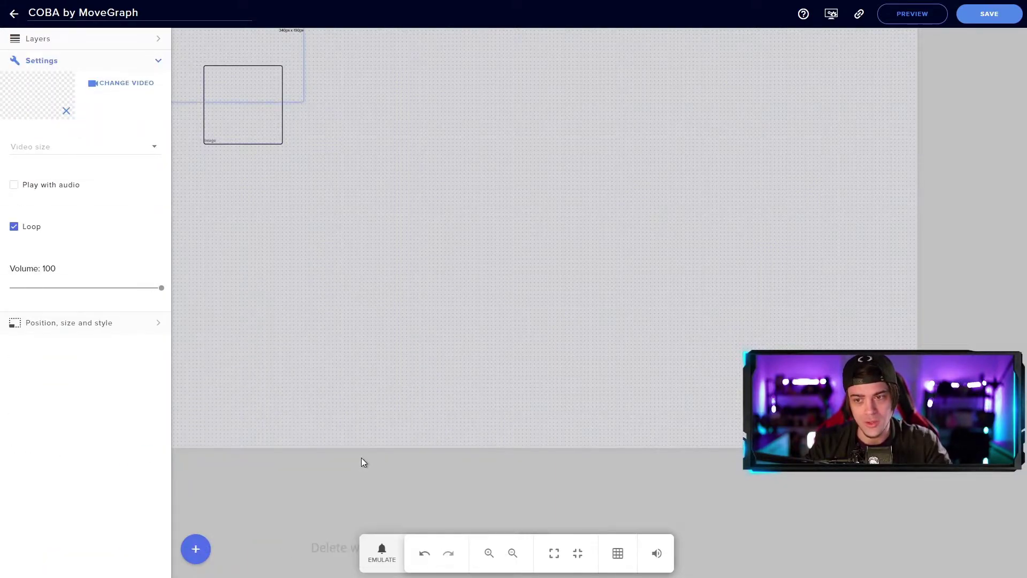
pyautogui.moveTo(262, 57); pyautogui.dragTo(268, 270)
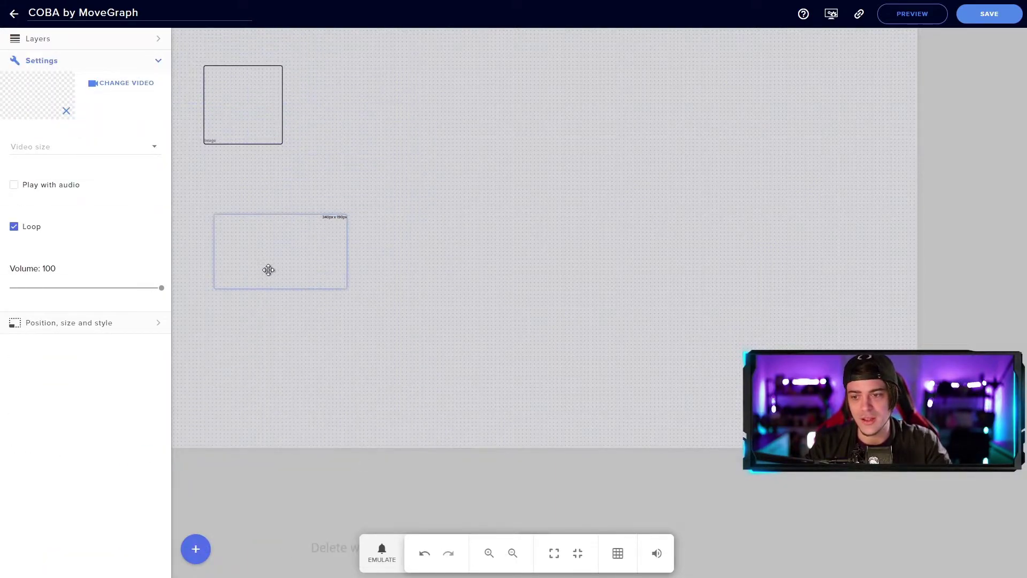
pyautogui.click(143, 89)
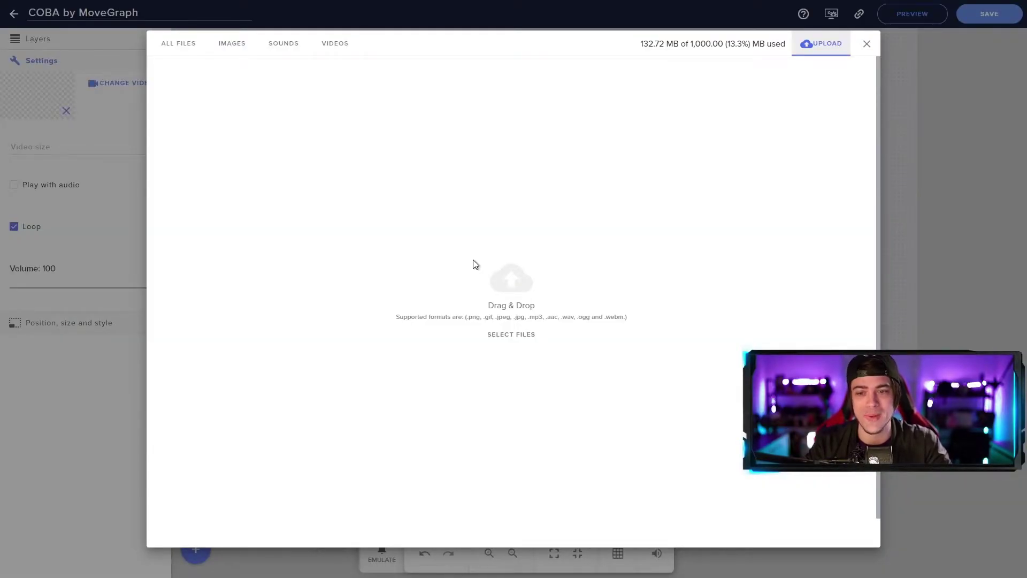
pyautogui.hotkey('alt', 'Tab')
pyautogui.keyDown('shift'); pyautogui.click(240, 395); pyautogui.keyUp('shift')
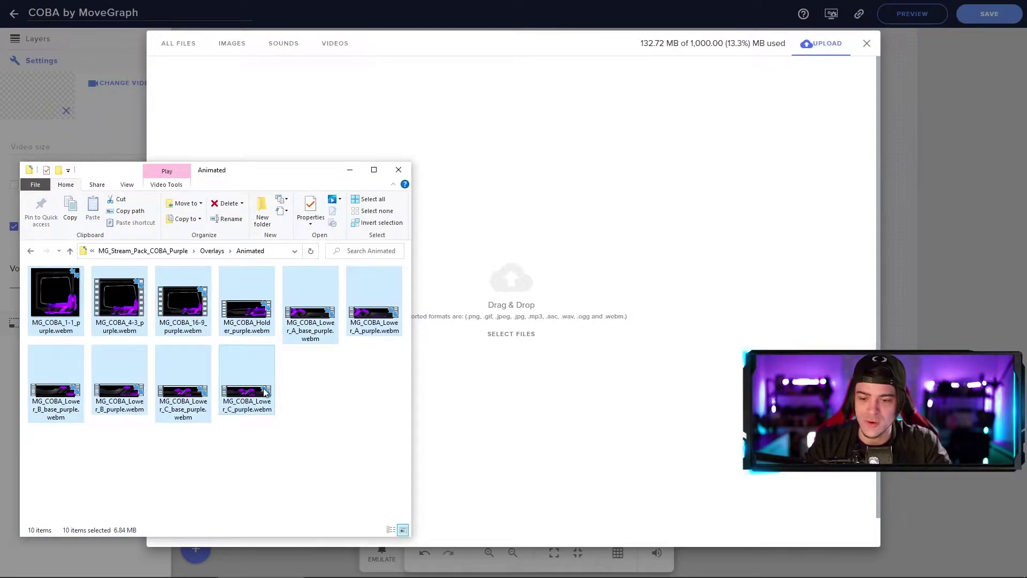
pyautogui.moveTo(241, 395); pyautogui.dragTo(540, 295)
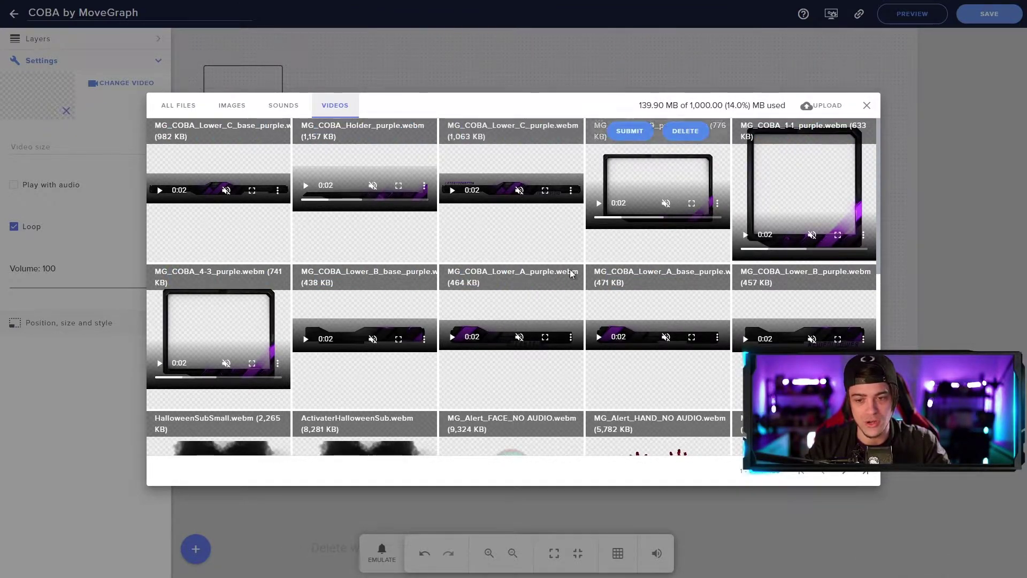
pyautogui.click(867, 106)
pyautogui.click(523, 341)
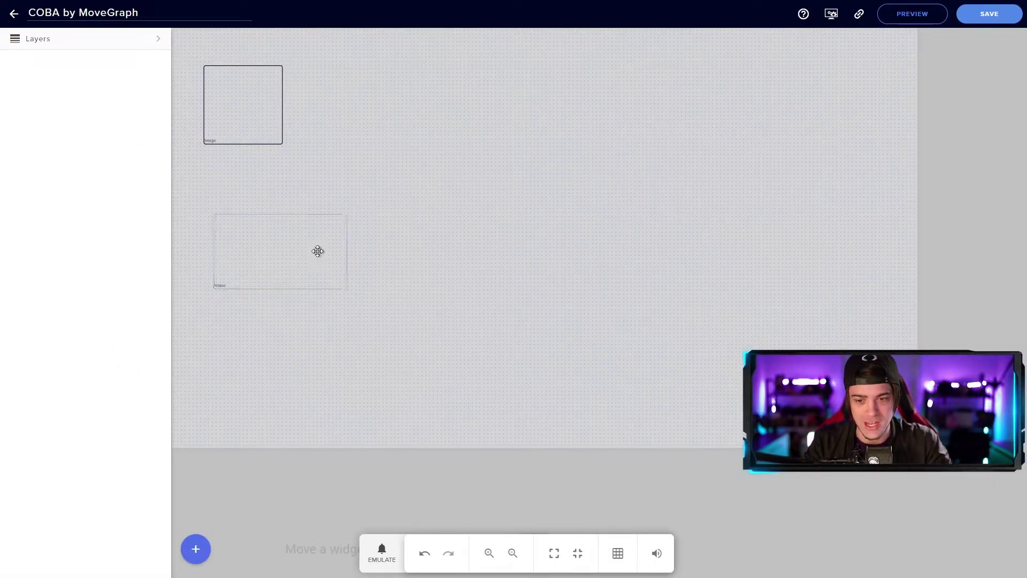
# Step: Delete the video and image placeholder widgets from the canvas
pyautogui.click(273, 242)
pyautogui.press('Delete')
pyautogui.click(256, 138)
pyautogui.press('Delete')
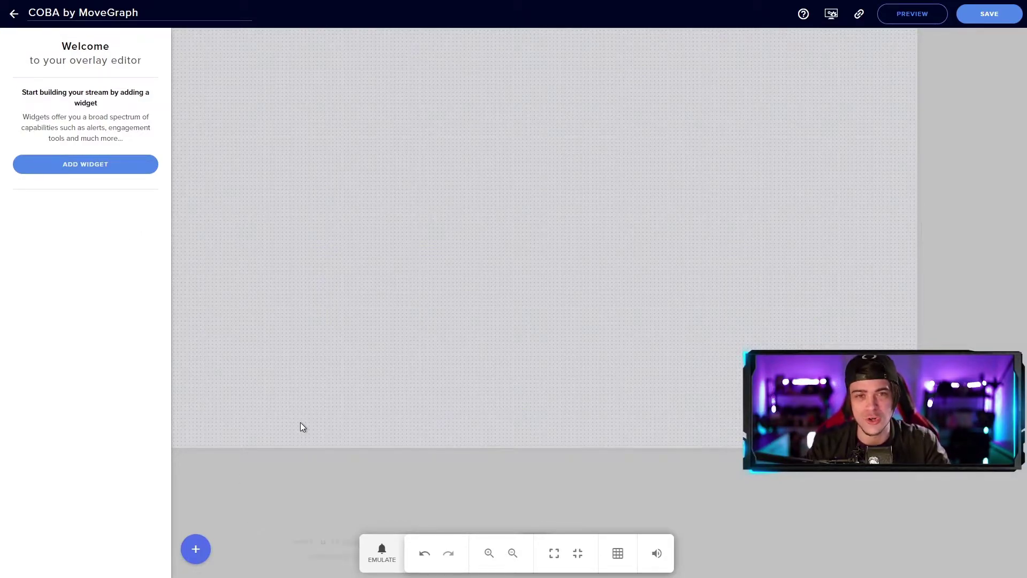
# Step: Add a video widget playing the purple 16:9 camera-frame webm
pyautogui.click(196, 551)
pyautogui.moveTo(251, 434)
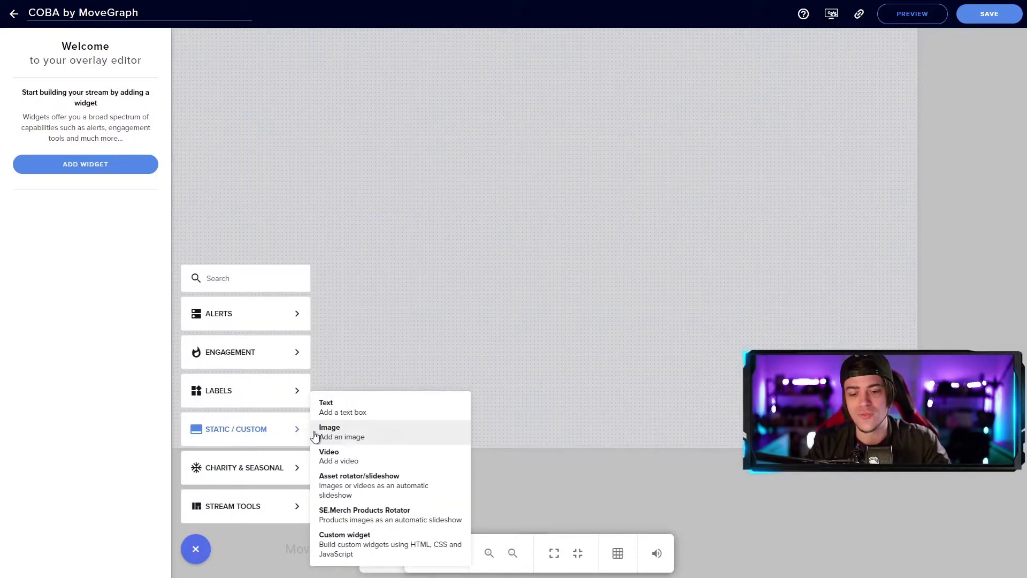
pyautogui.click(360, 456)
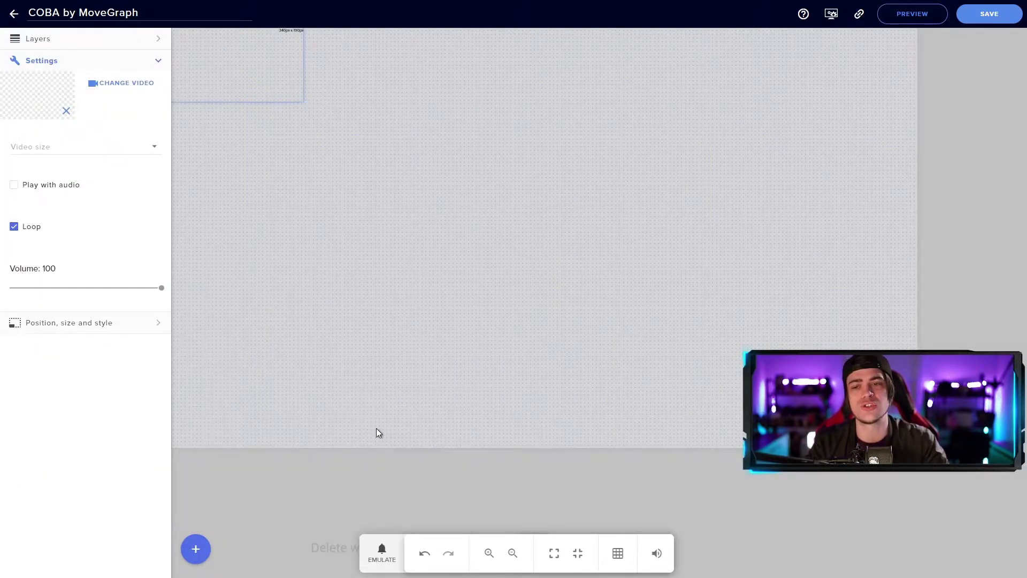
pyautogui.moveTo(287, 58); pyautogui.dragTo(364, 87)
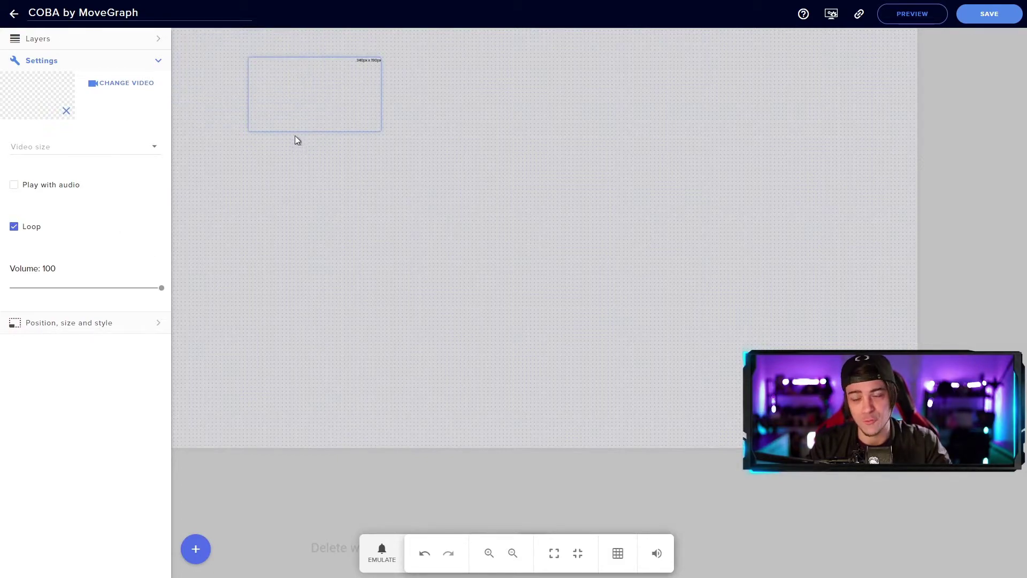
pyautogui.moveTo(316, 105); pyautogui.dragTo(311, 138)
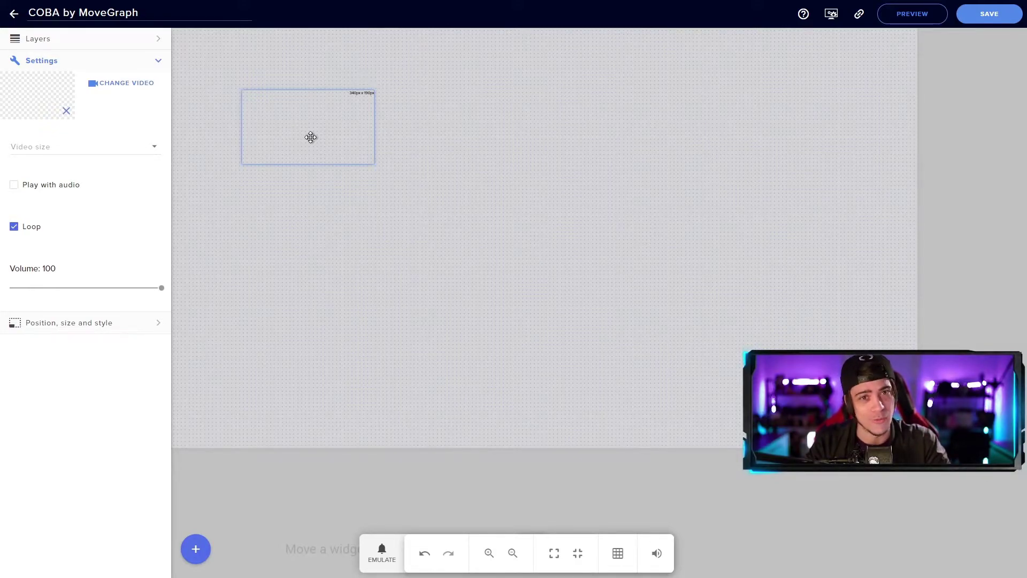
pyautogui.click(146, 85)
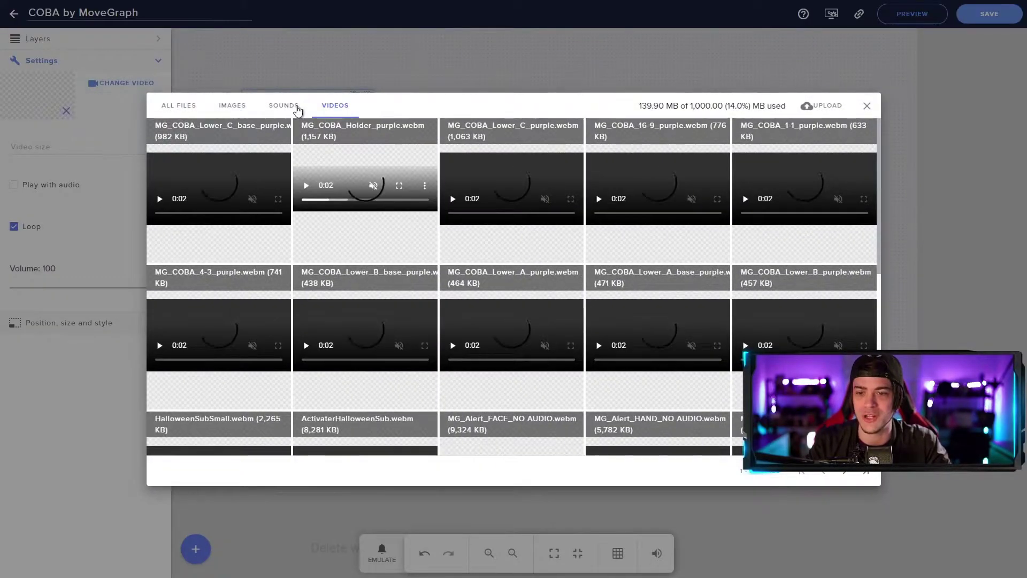
pyautogui.moveTo(673, 148)
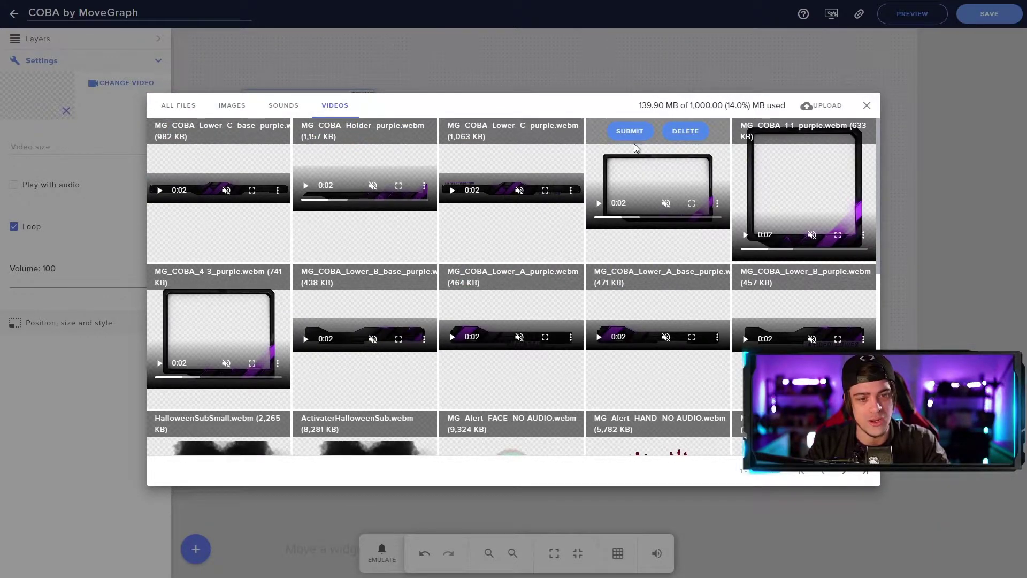
pyautogui.click(629, 131)
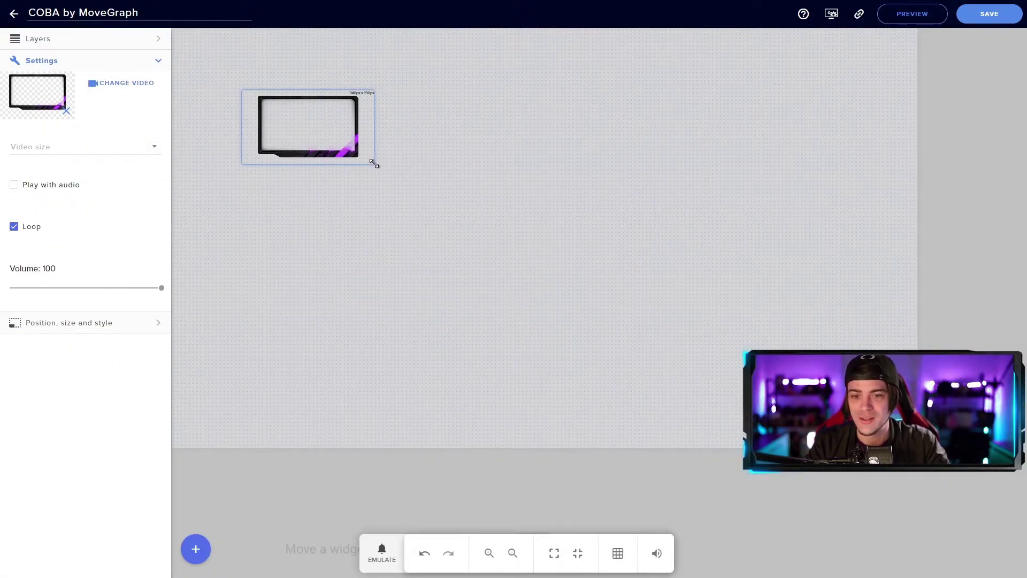
# Step: Resize the camera frame smaller and position it in the upper-left area
pyautogui.moveTo(374, 163); pyautogui.dragTo(730, 319)
pyautogui.moveTo(644, 278); pyautogui.dragTo(717, 309)
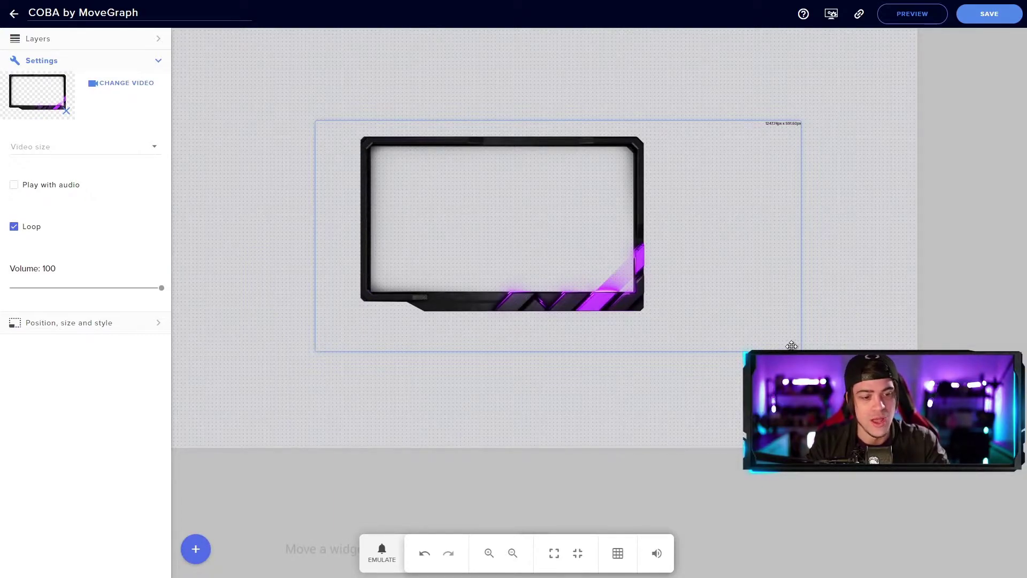
pyautogui.moveTo(796, 348); pyautogui.dragTo(549, 266)
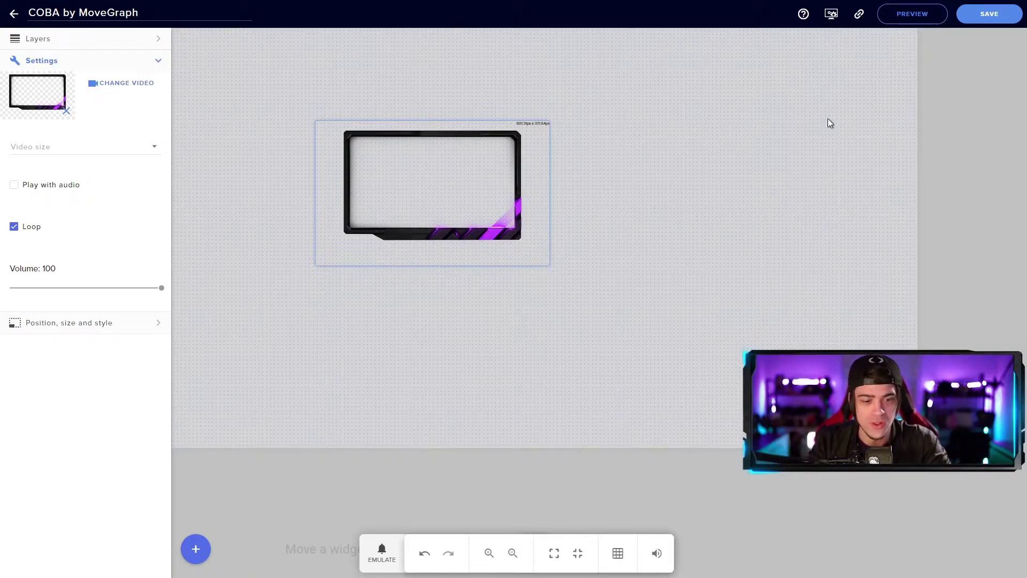
pyautogui.moveTo(415, 185); pyautogui.dragTo(298, 162)
pyautogui.moveTo(432, 242); pyautogui.dragTo(391, 212)
pyautogui.moveTo(342, 173); pyautogui.dragTo(326, 170)
pyautogui.click(404, 169)
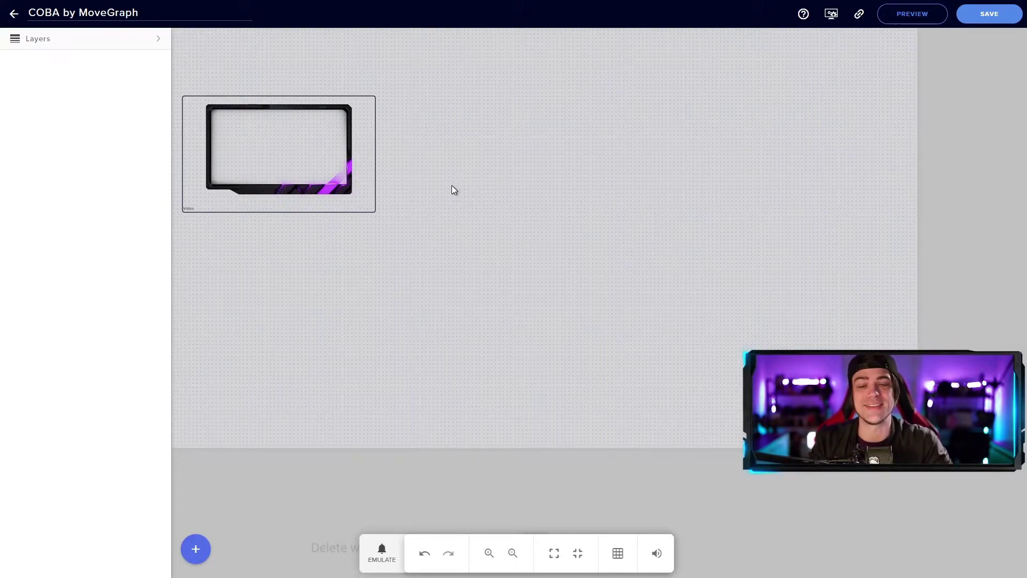
# Step: Add an image widget showing the MG_COBA_Lower_C_purple.png lower-third banner
pyautogui.click(196, 549)
pyautogui.moveTo(273, 443)
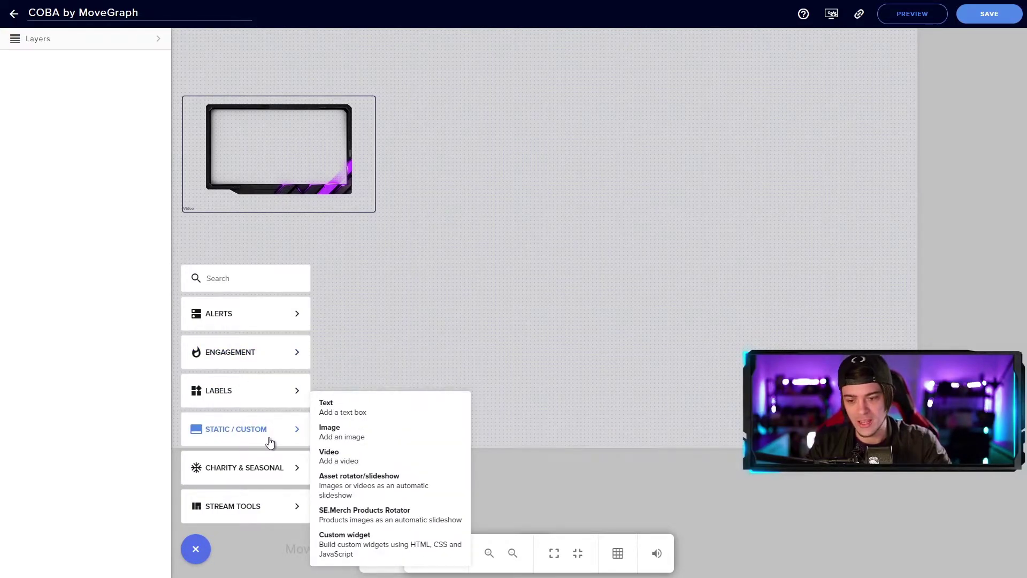
pyautogui.click(337, 433)
pyautogui.click(125, 83)
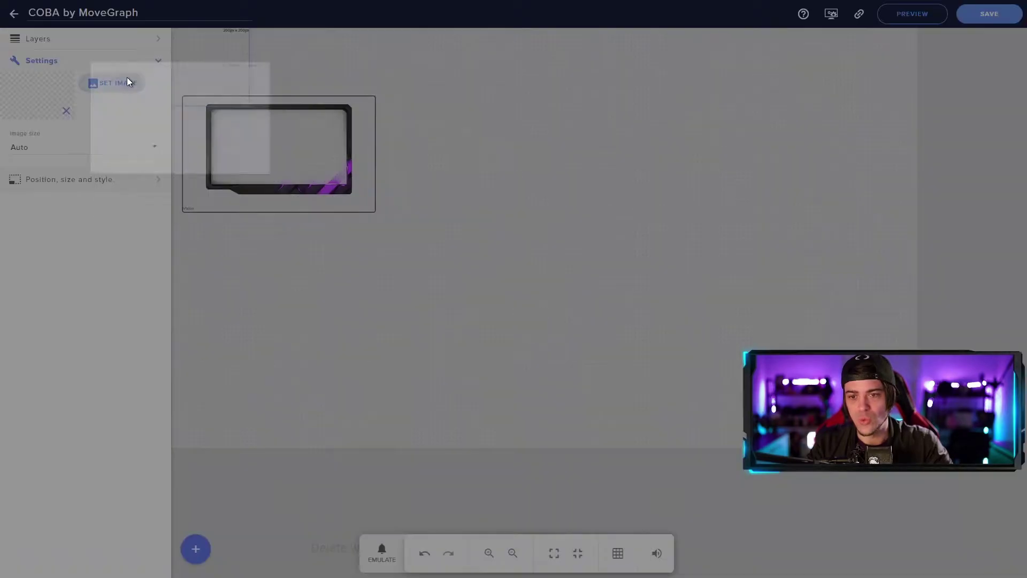
pyautogui.scroll(-7, 518, 199)
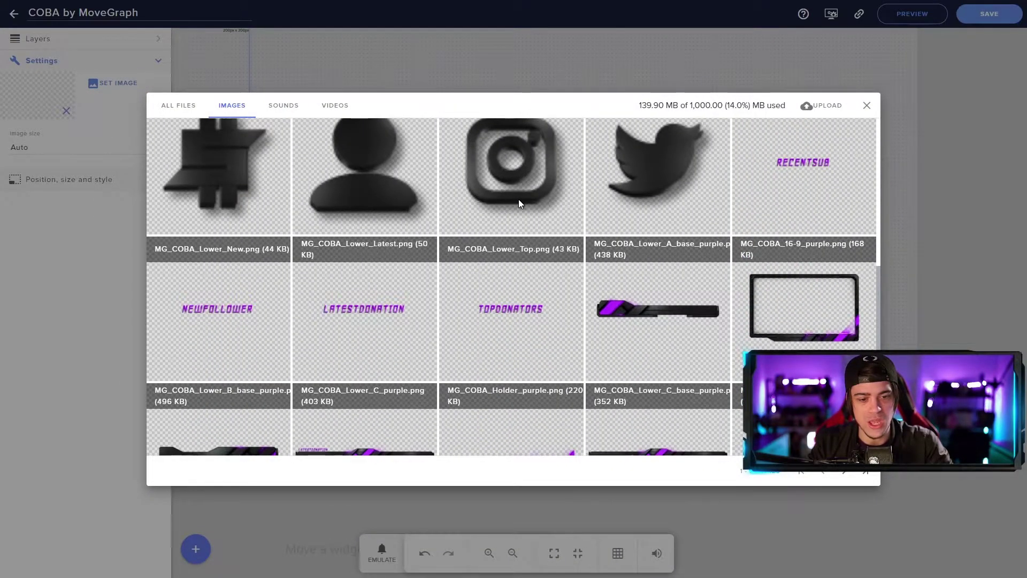
pyautogui.moveTo(517, 409)
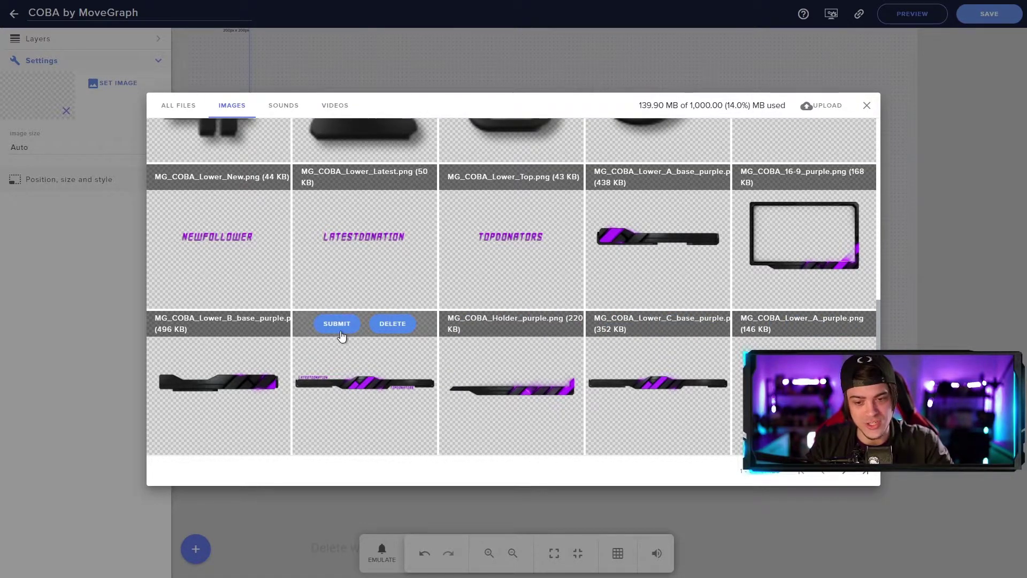
pyautogui.click(340, 327)
# Step: Stretch the banner much wider and place it along the canvas bottom
pyautogui.moveTo(213, 50); pyautogui.dragTo(377, 274)
pyautogui.moveTo(424, 273); pyautogui.dragTo(748, 285)
pyautogui.moveTo(541, 297); pyautogui.dragTo(538, 434)
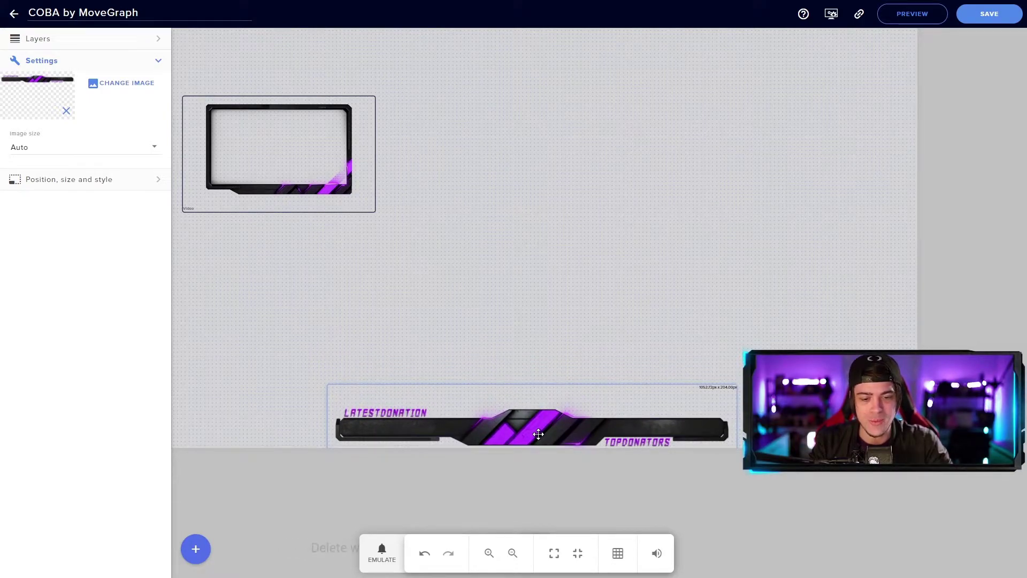
pyautogui.click(552, 357)
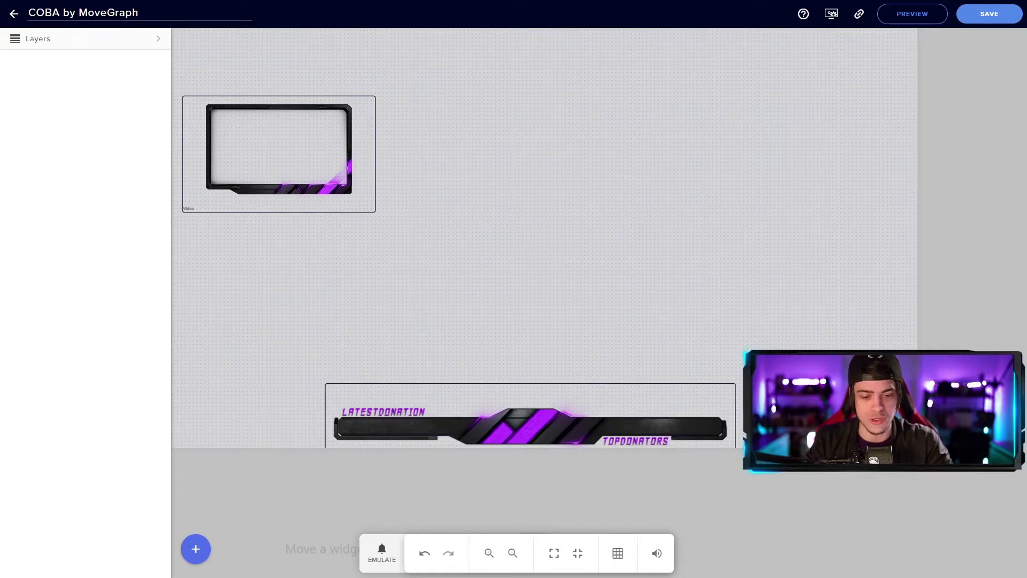
# Step: Nudge the camera frame slightly, then add an image widget with the purple holder bar
pyautogui.moveTo(319, 146); pyautogui.dragTo(292, 170)
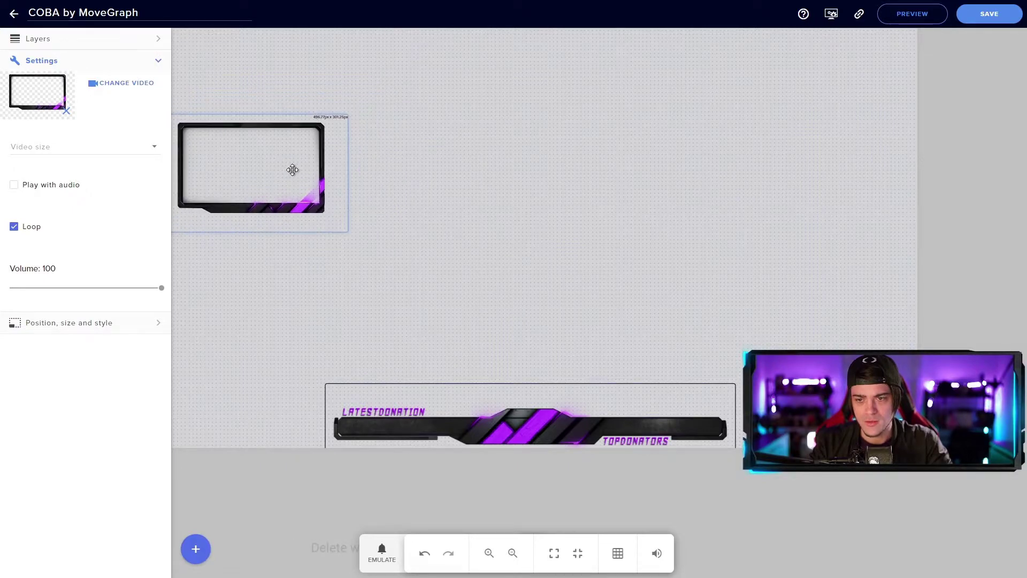
pyautogui.click(443, 178)
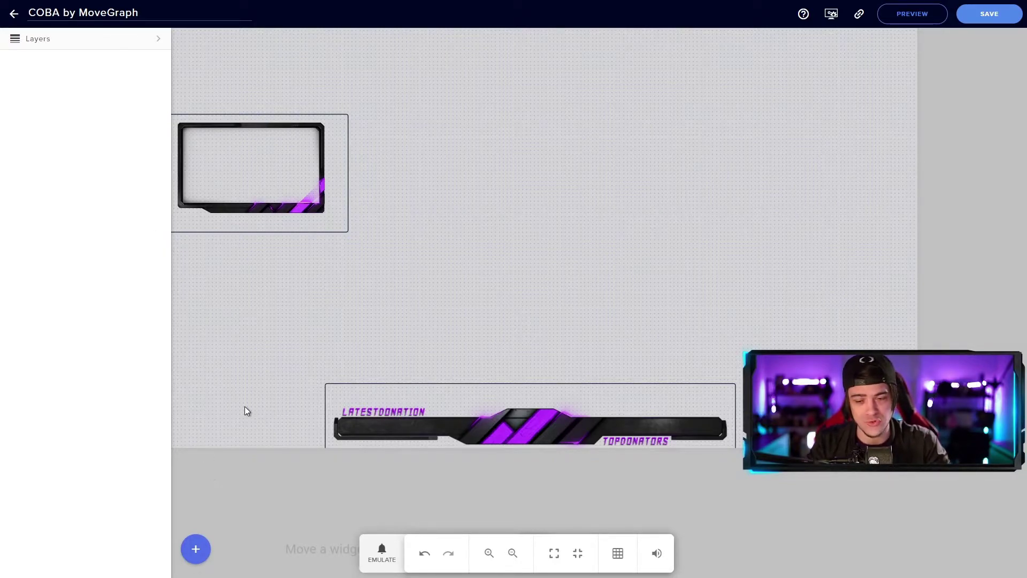
pyautogui.click(196, 549)
pyautogui.moveTo(271, 428)
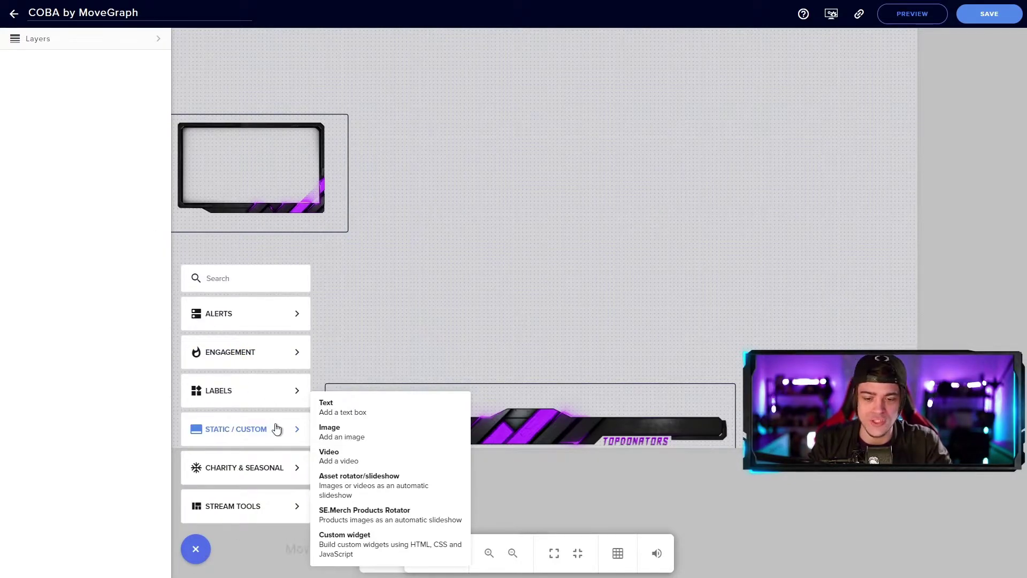
pyautogui.click(362, 432)
pyautogui.click(115, 83)
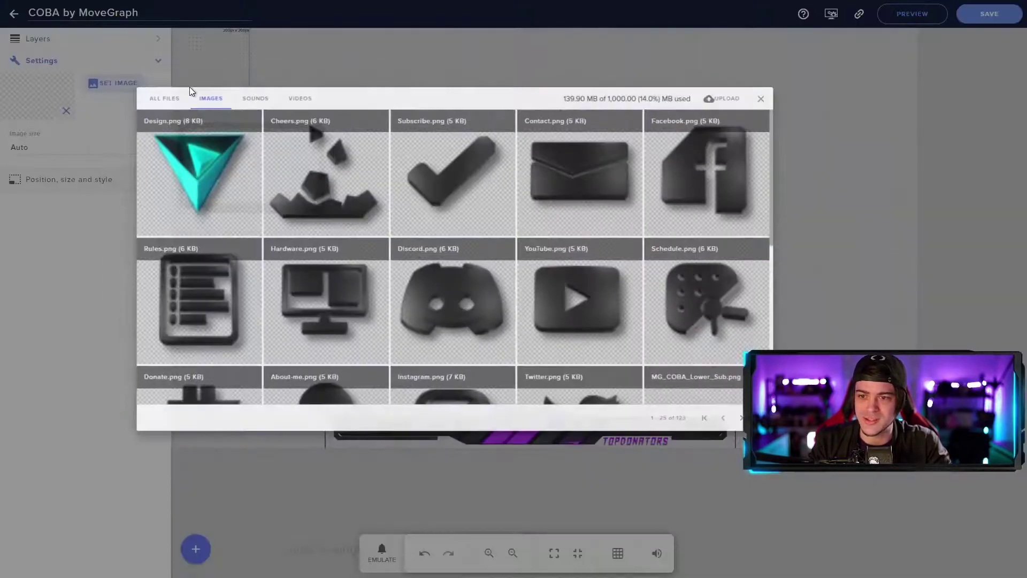
pyautogui.scroll(-5, 518, 280)
pyautogui.scroll(-2, 534, 283)
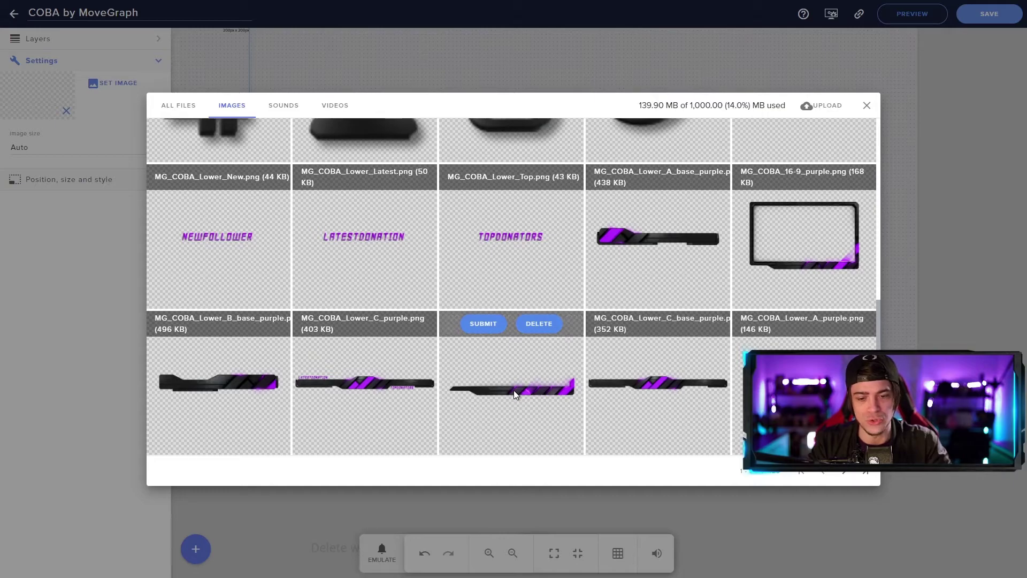
pyautogui.click(483, 324)
# Step: Widen the holder bar and move it near the top beside the camera frame
pyautogui.moveTo(252, 67); pyautogui.dragTo(527, 72)
pyautogui.moveTo(412, 99); pyautogui.dragTo(628, 262)
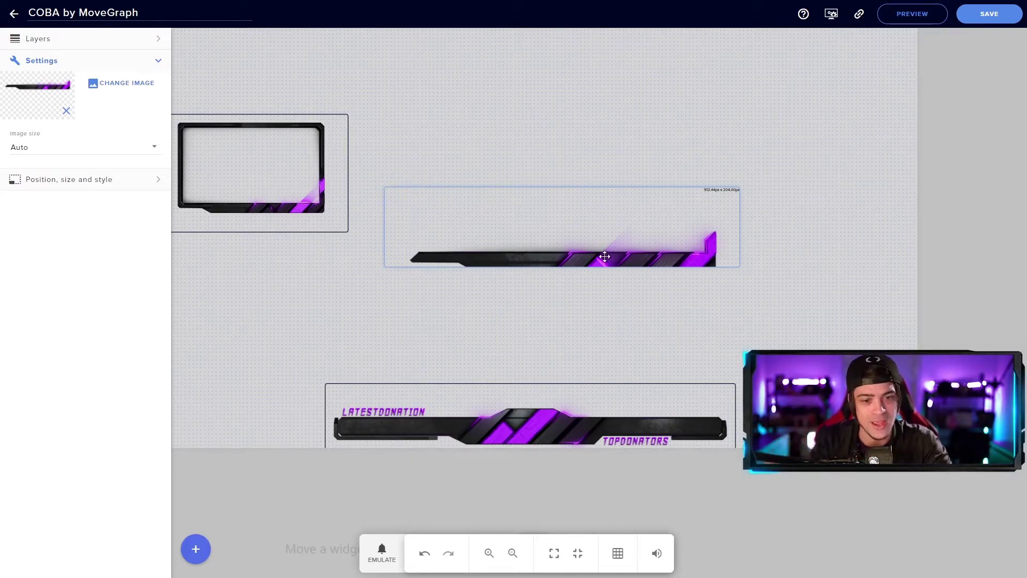
pyautogui.moveTo(604, 252); pyautogui.dragTo(597, 206)
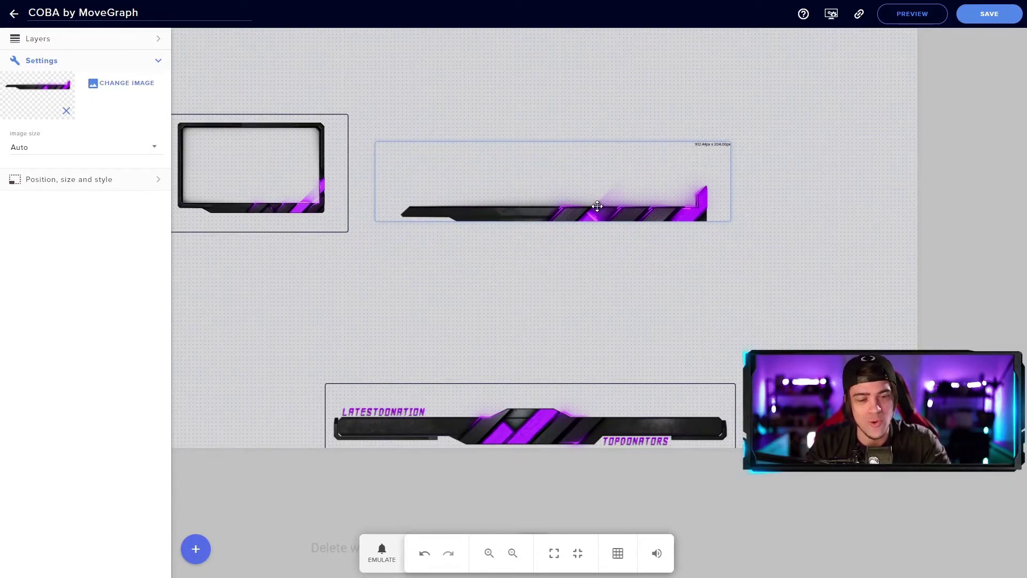
pyautogui.moveTo(610, 209); pyautogui.dragTo(566, 177)
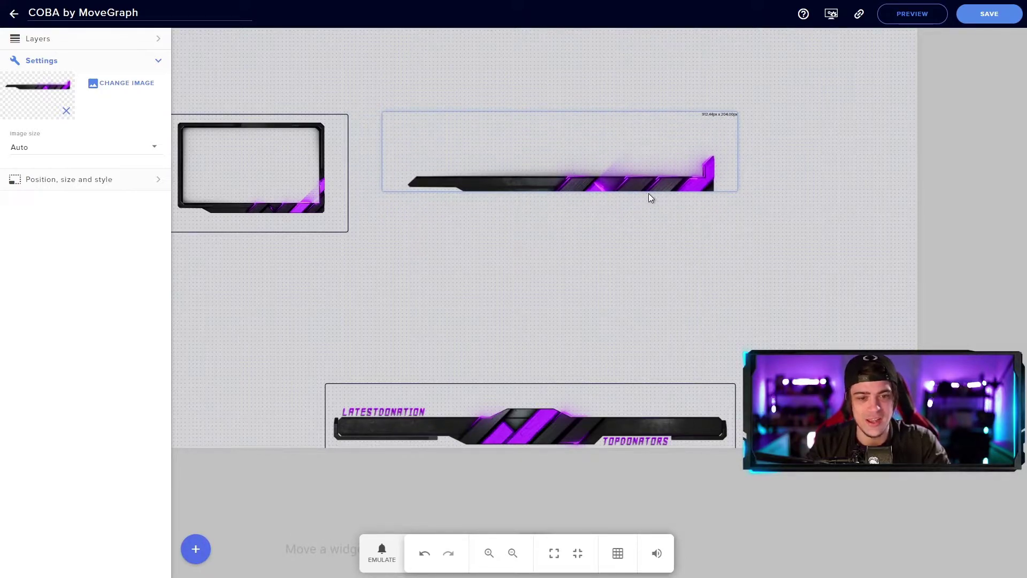
pyautogui.click(90, 182)
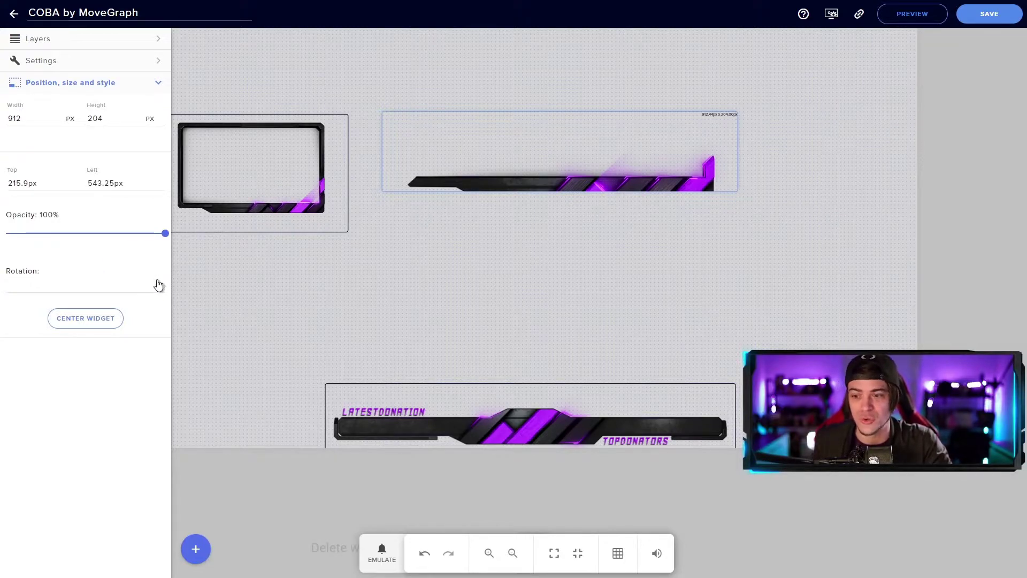
# Step: Rotate the holder bar 180°, turn off grid snapping, and move it to the top-left edge
pyautogui.click(129, 282)
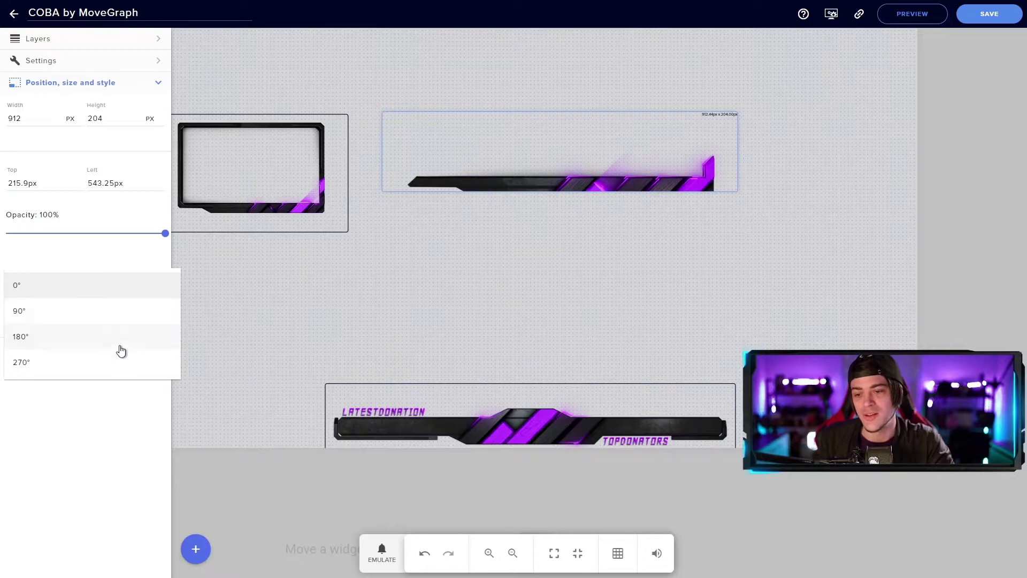
pyautogui.click(77, 336)
pyautogui.moveTo(479, 191)
pyautogui.mouseDown()
pyautogui.moveTo(599, 217)
pyautogui.moveTo(566, 165)
pyautogui.moveTo(532, 143)
pyautogui.moveTo(519, 98)
pyautogui.moveTo(381, 55)
pyautogui.moveTo(303, 54)
pyautogui.moveTo(287, 40)
pyautogui.moveTo(305, 59)
pyautogui.moveTo(305, 96)
pyautogui.moveTo(506, 83)
pyautogui.moveTo(484, 134)
pyautogui.moveTo(449, 152)
pyautogui.moveTo(508, 163)
pyautogui.moveTo(484, 183)
pyautogui.mouseUp()
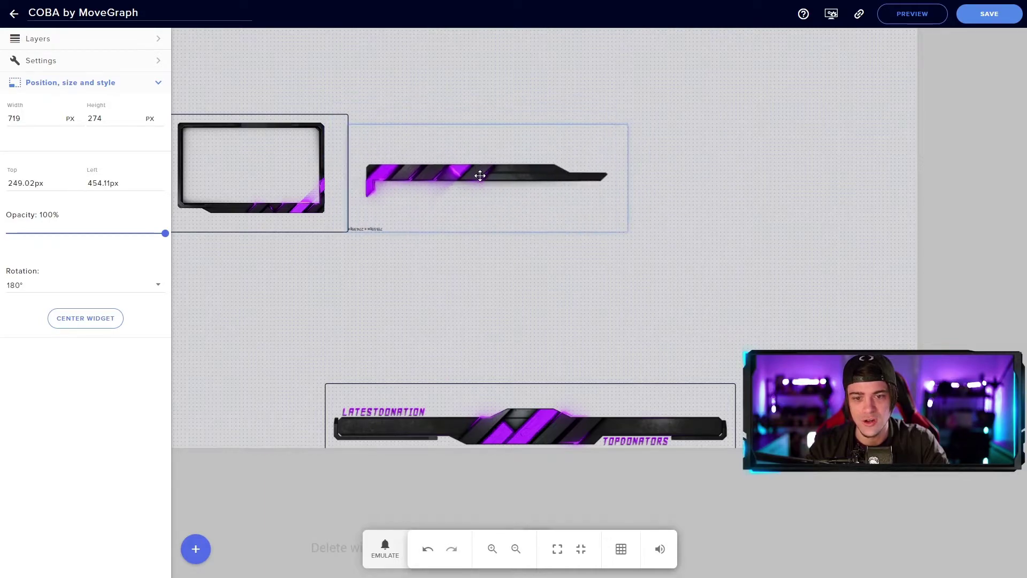
pyautogui.click(633, 546)
pyautogui.moveTo(487, 184); pyautogui.dragTo(294, 50)
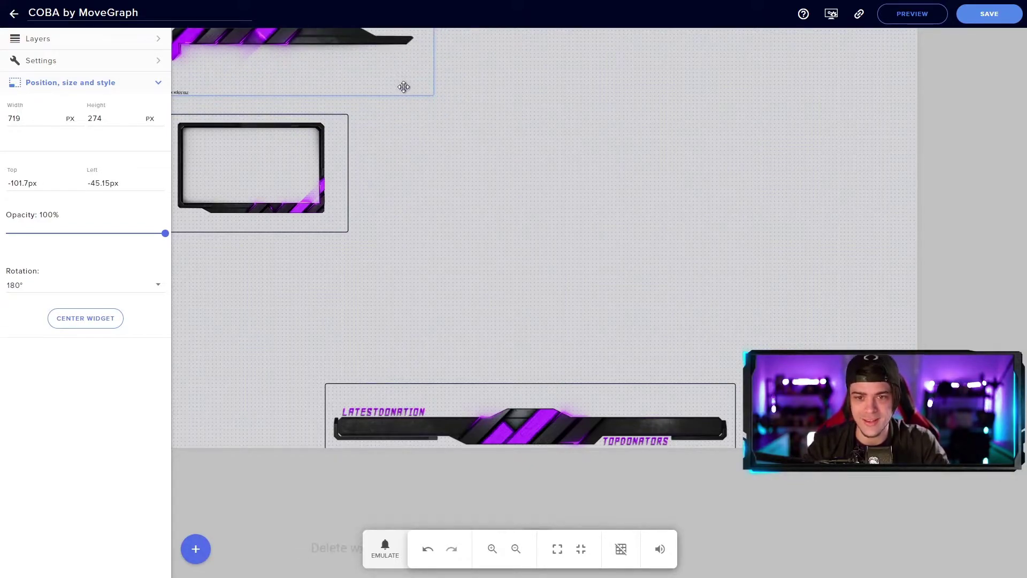
pyautogui.click(578, 102)
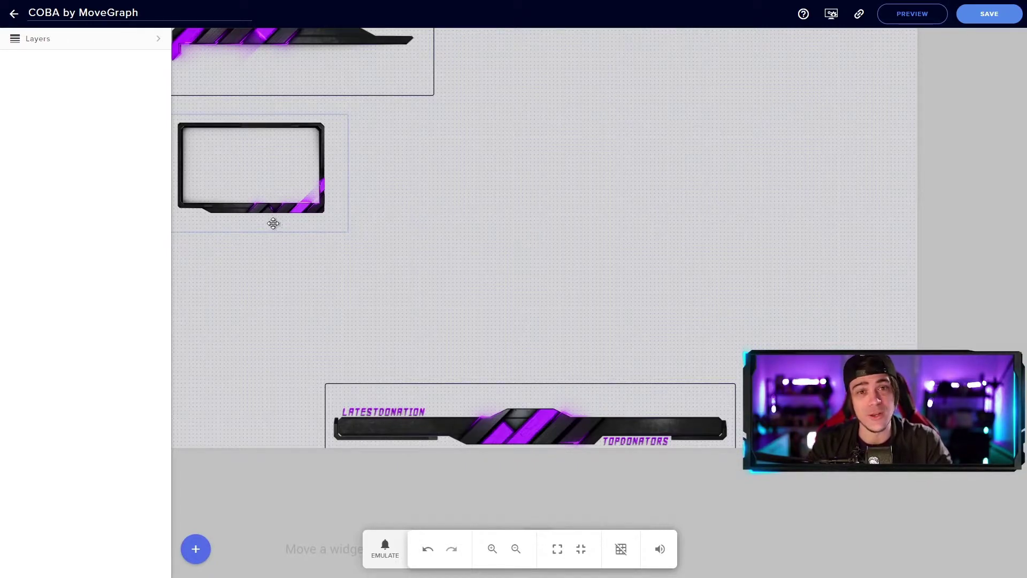
# Step: Add a video widget playing the RECENTSUB bar clip and enlarge it
pyautogui.click(198, 542)
pyautogui.moveTo(270, 434)
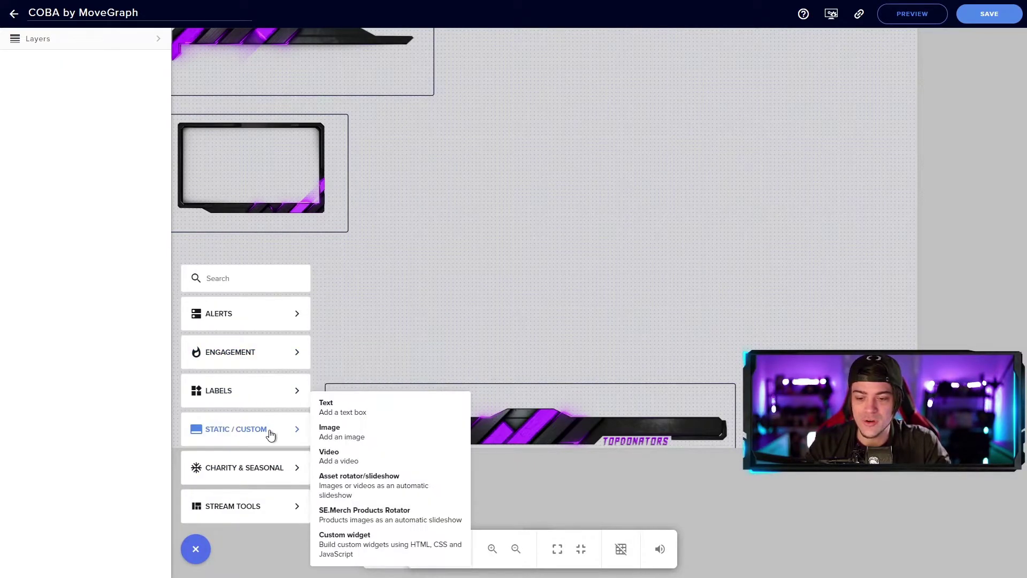
pyautogui.click(343, 456)
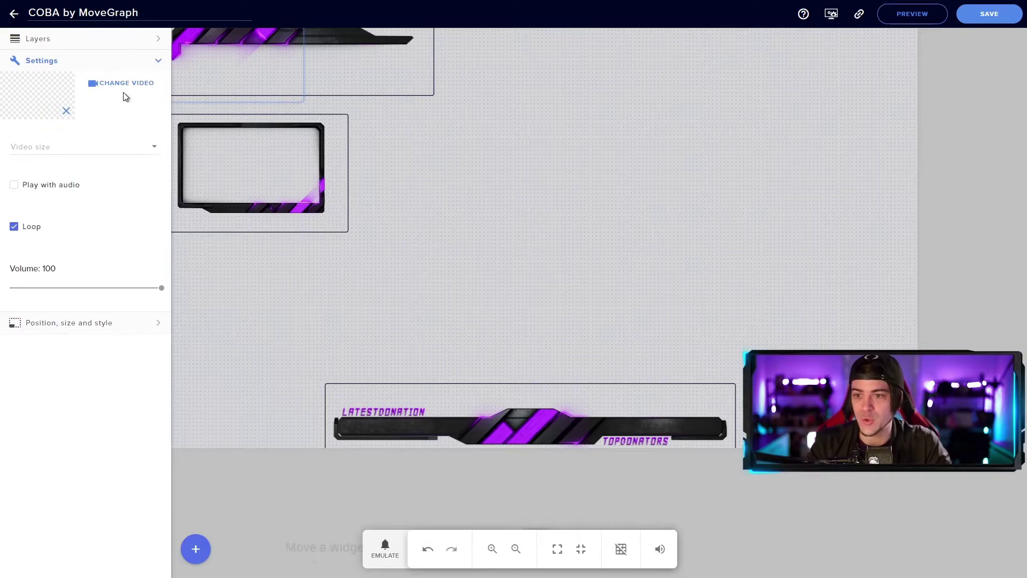
pyautogui.click(125, 83)
pyautogui.moveTo(491, 286)
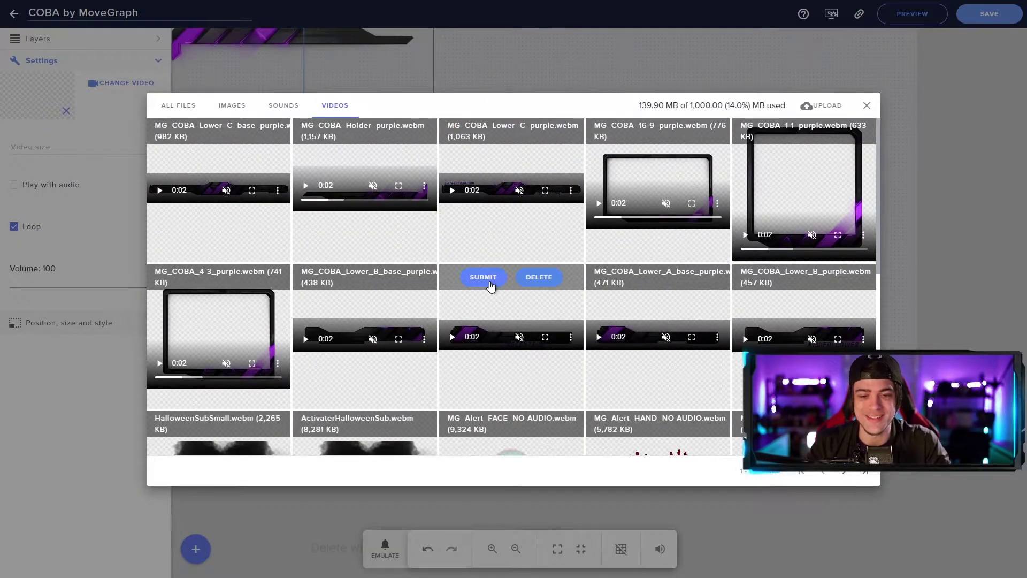
pyautogui.click(483, 278)
pyautogui.moveTo(418, 199); pyautogui.dragTo(480, 252)
pyautogui.moveTo(537, 280); pyautogui.dragTo(493, 303)
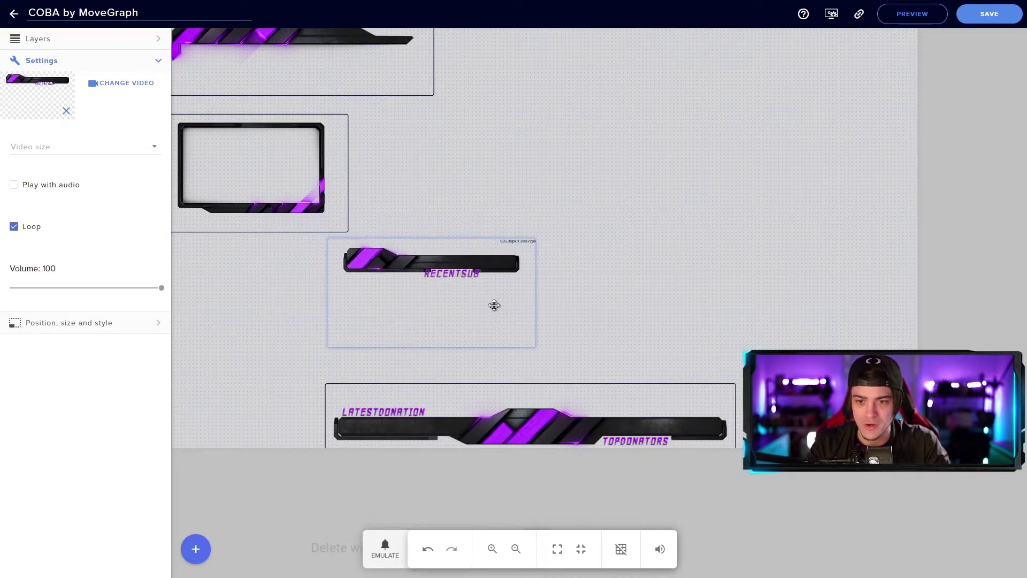
# Step: Enlarge the webcam frame near top centre and fit RECENTSUB across its bottom edge
pyautogui.moveTo(255, 168); pyautogui.dragTo(524, 147)
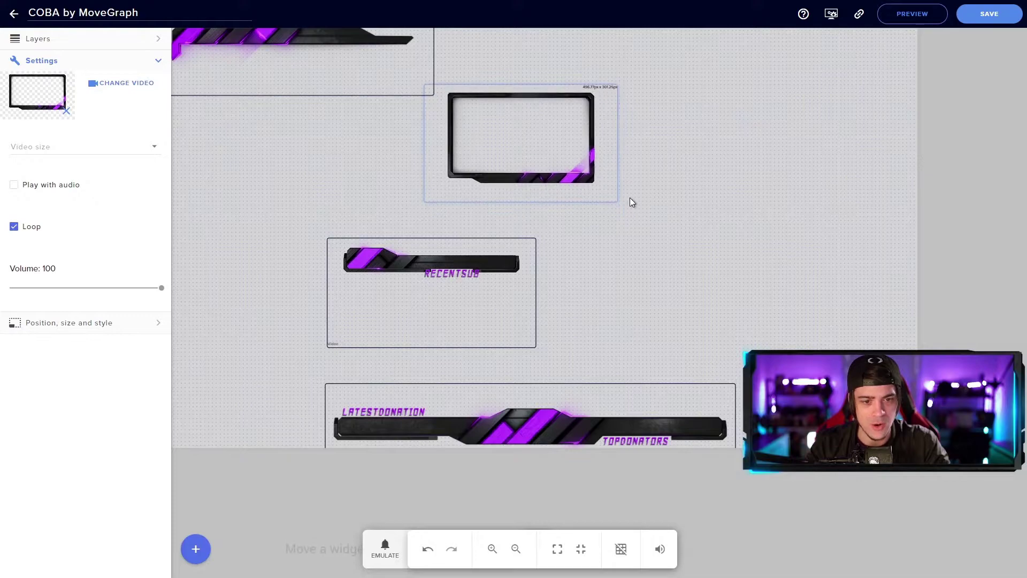
pyautogui.moveTo(618, 204); pyautogui.dragTo(752, 233)
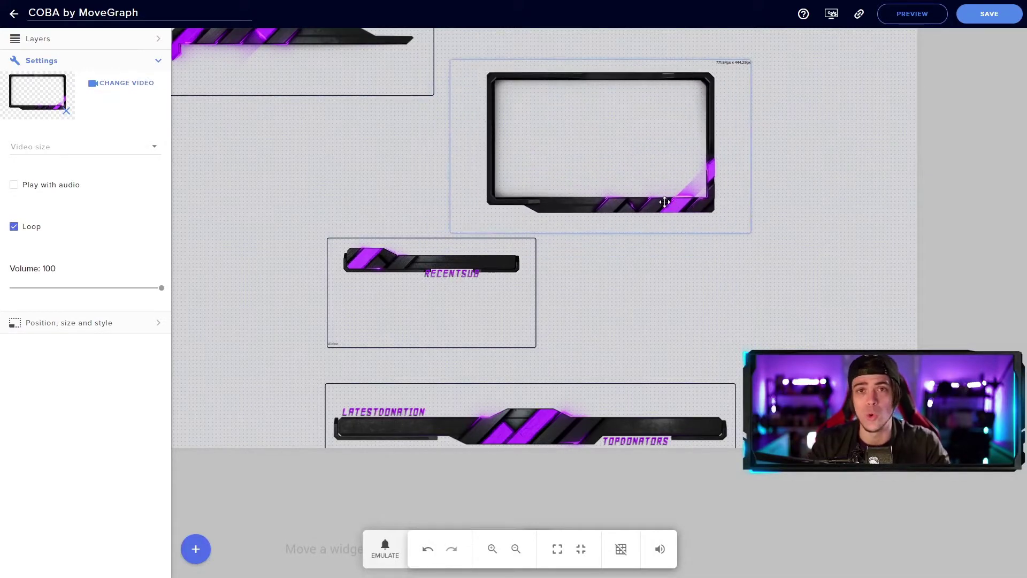
pyautogui.moveTo(472, 314); pyautogui.dragTo(611, 271)
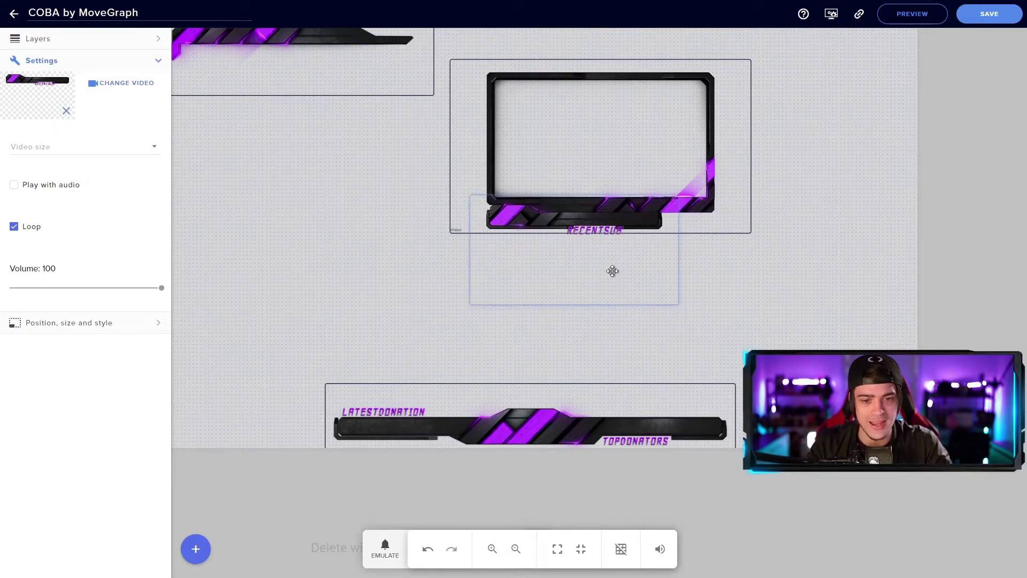
pyautogui.moveTo(677, 304); pyautogui.dragTo(714, 291)
pyautogui.click(809, 330)
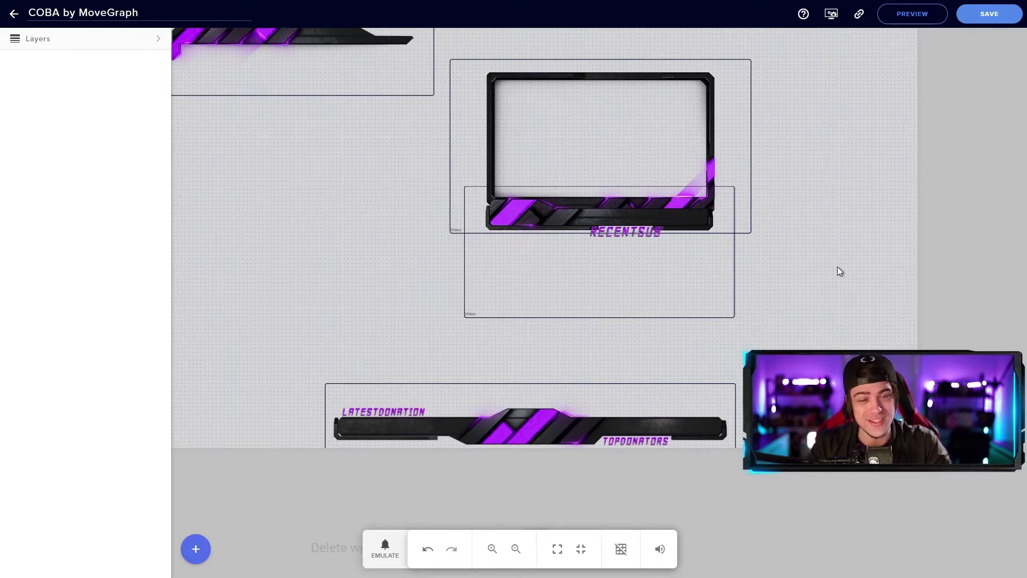
# Step: Add another video widget with the plain dark bar clip and resize it
pyautogui.click(199, 551)
pyautogui.moveTo(250, 434)
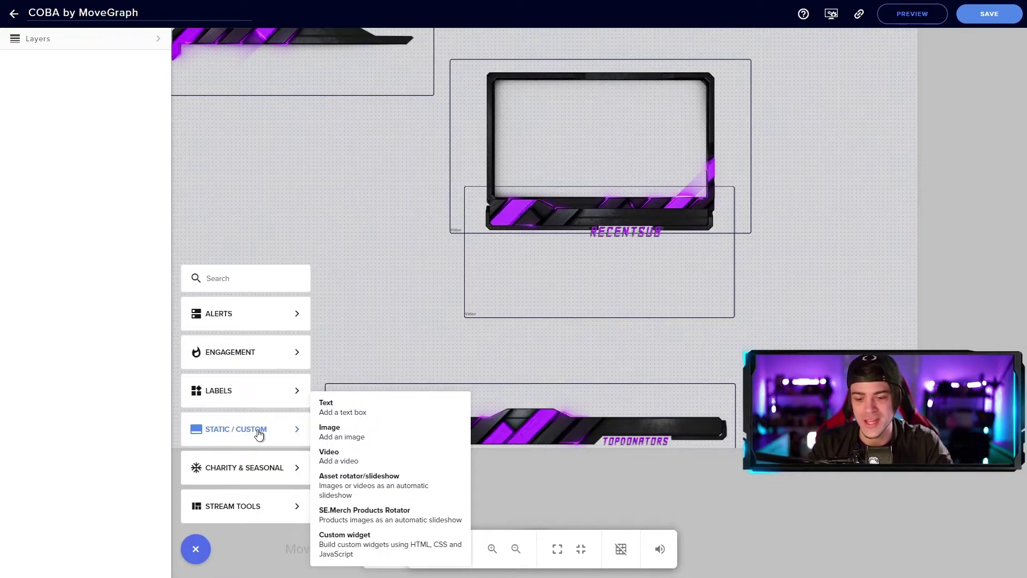
pyautogui.click(357, 458)
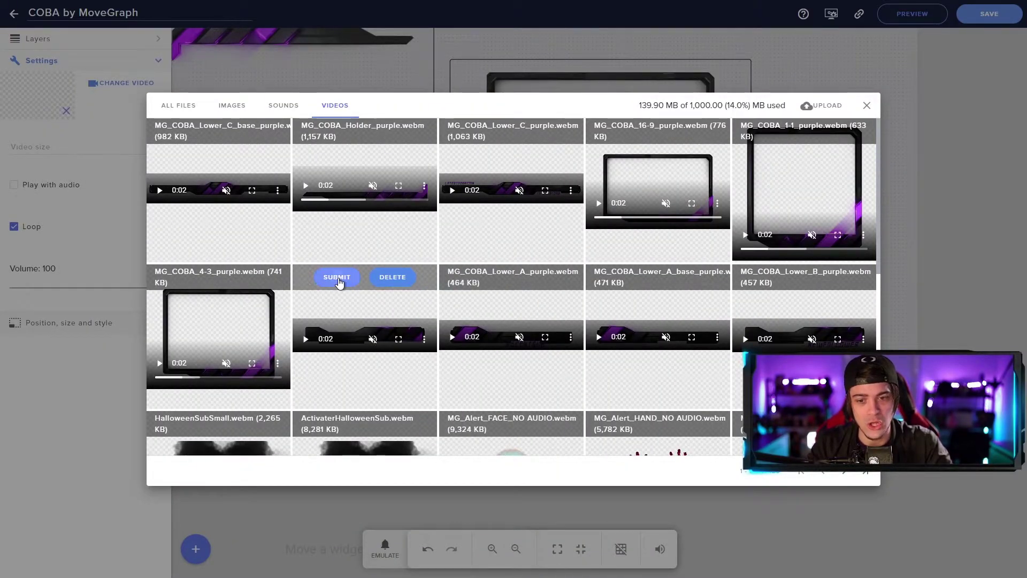
pyautogui.click(337, 278)
pyautogui.moveTo(375, 233); pyautogui.dragTo(681, 346)
pyautogui.moveTo(369, 192); pyautogui.dragTo(329, 277)
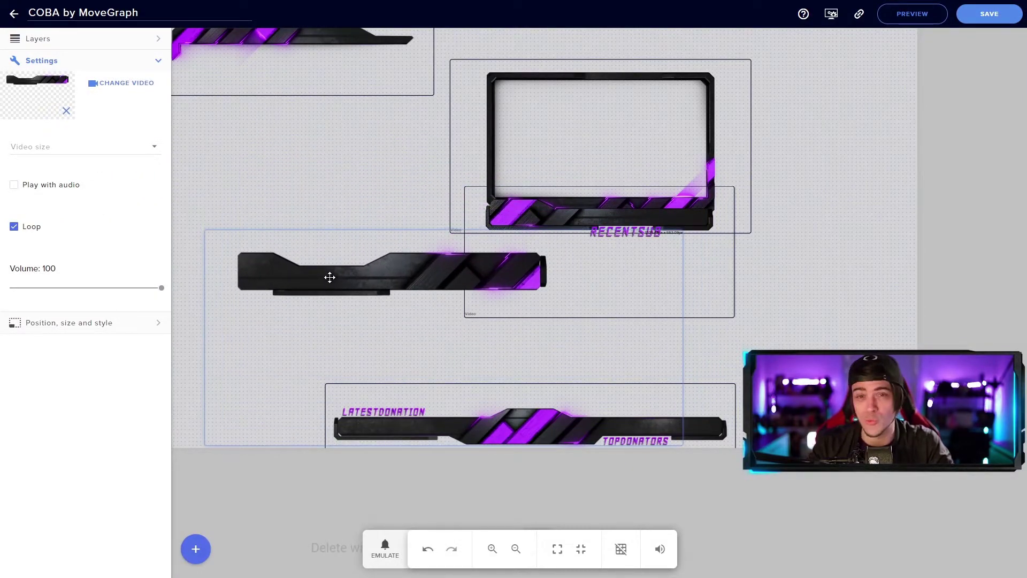
pyautogui.moveTo(682, 363); pyautogui.dragTo(592, 346)
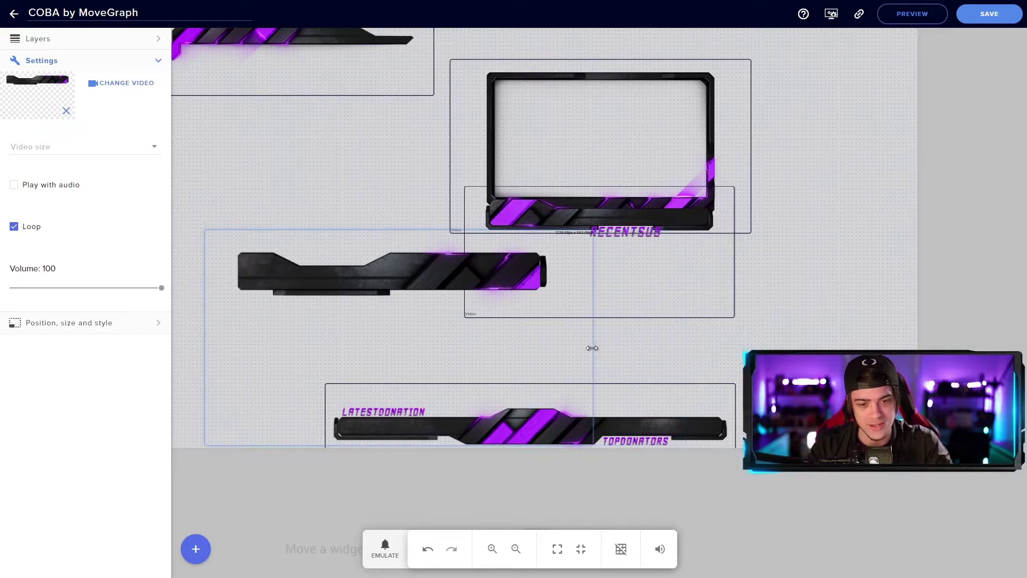
pyautogui.moveTo(592, 446); pyautogui.dragTo(546, 303)
# Step: Fit the new bar along the webcam frame's top edge, spanning its full width
pyautogui.moveTo(436, 272); pyautogui.dragTo(714, 118)
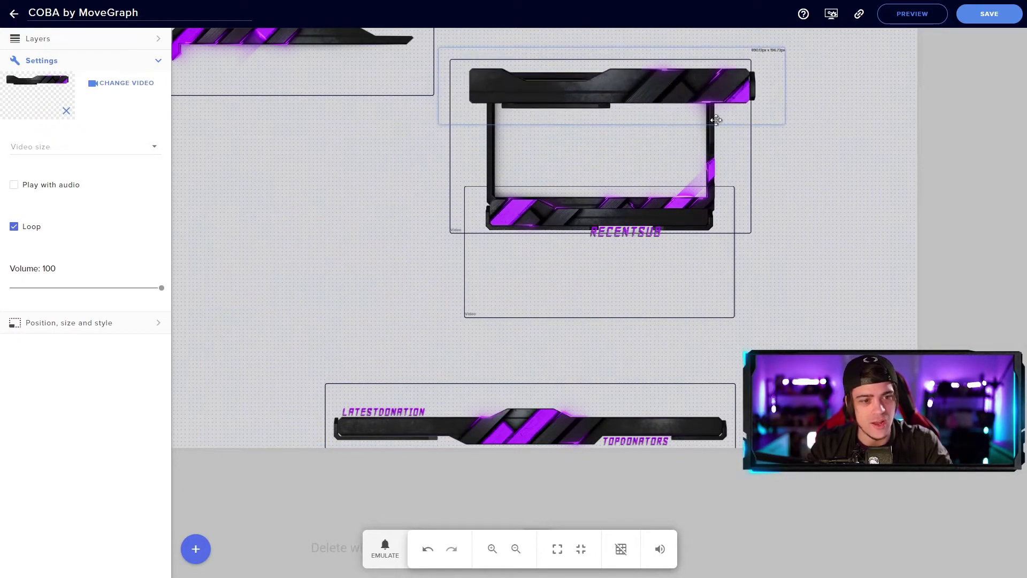
pyautogui.moveTo(784, 124); pyautogui.dragTo(684, 103)
pyautogui.moveTo(621, 82); pyautogui.dragTo(648, 66)
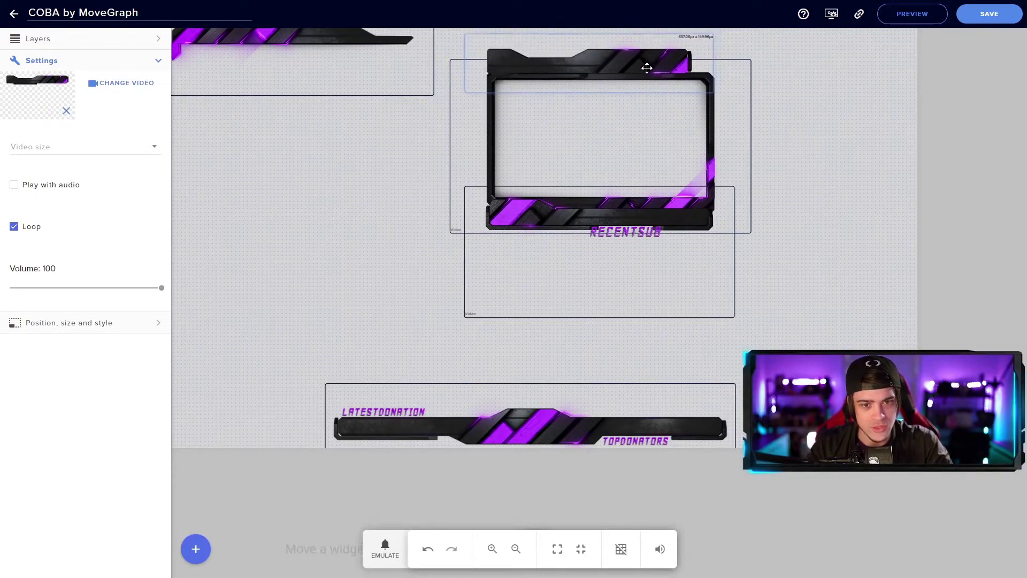
pyautogui.moveTo(715, 94); pyautogui.dragTo(739, 104)
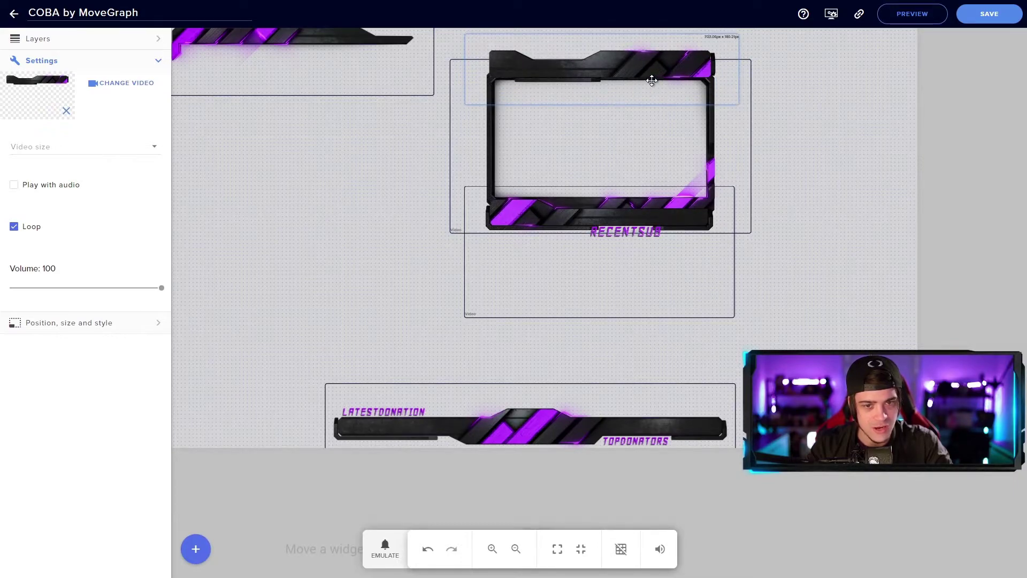
pyautogui.moveTo(652, 80); pyautogui.dragTo(649, 75)
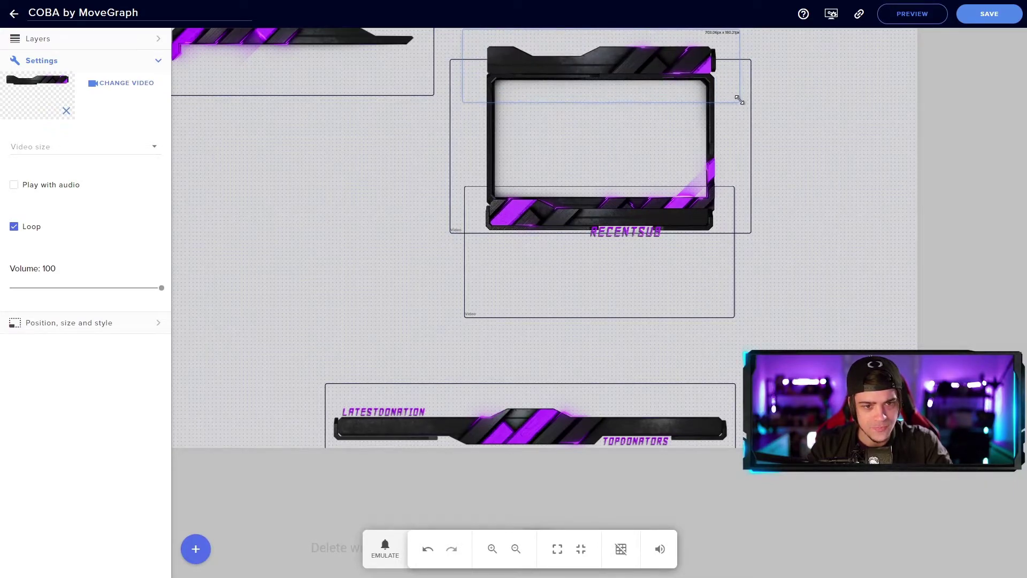
pyautogui.click(833, 128)
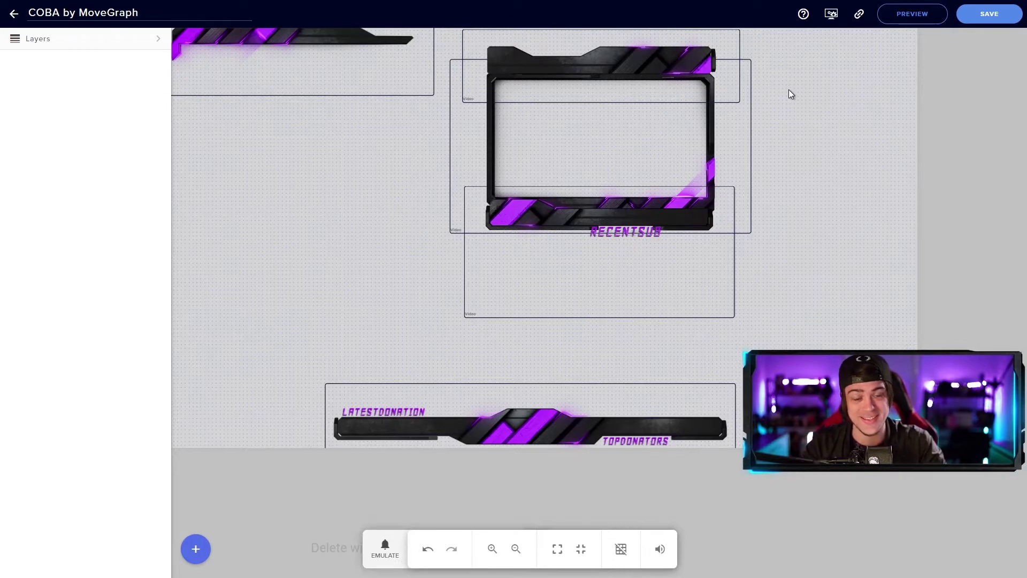
pyautogui.click(199, 549)
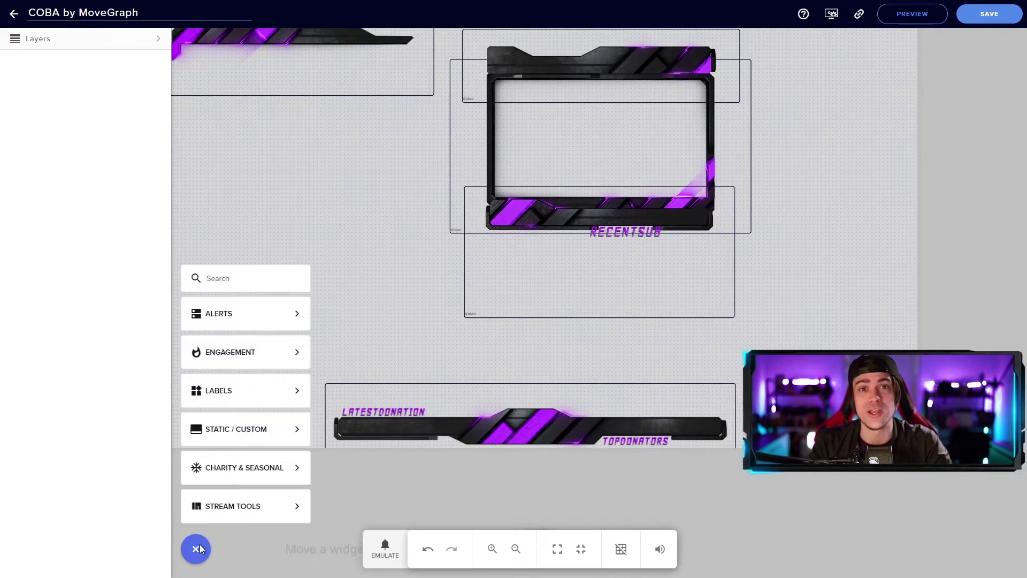
# Step: Add an image widget with the NEWFOLLOWER text image and size it
pyautogui.moveTo(273, 443)
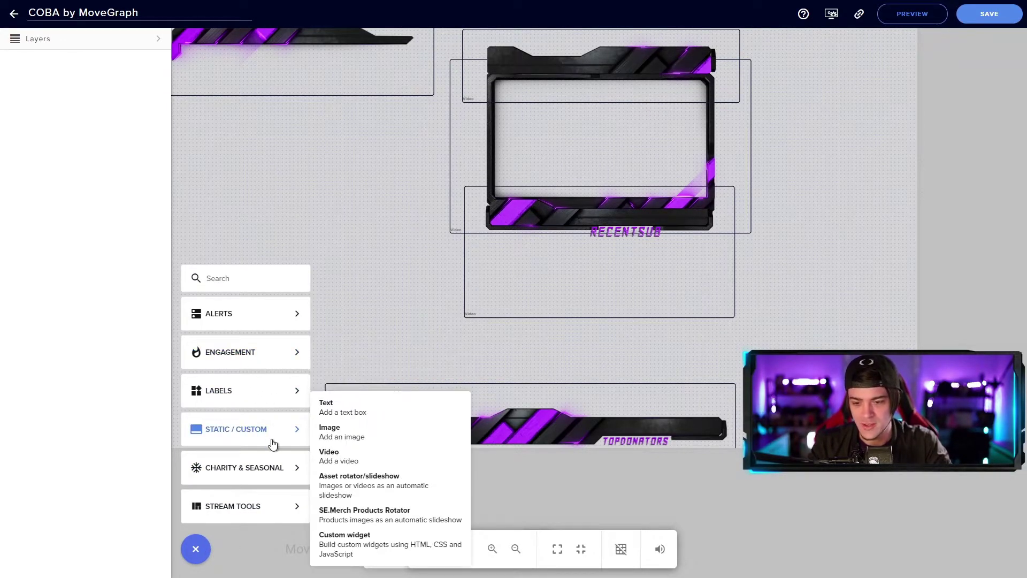
pyautogui.click(369, 440)
pyautogui.click(102, 84)
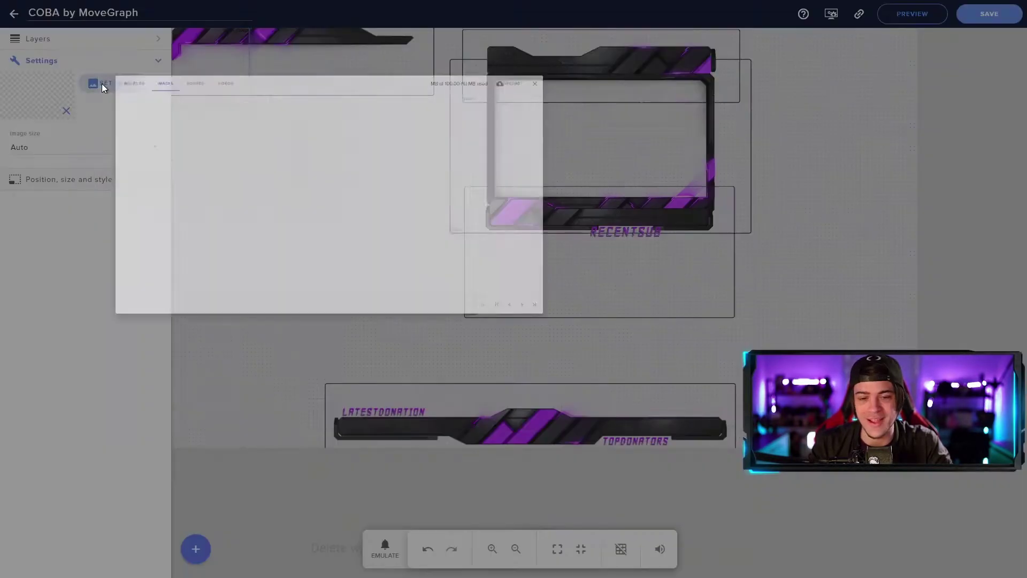
pyautogui.scroll(-7, 447, 272)
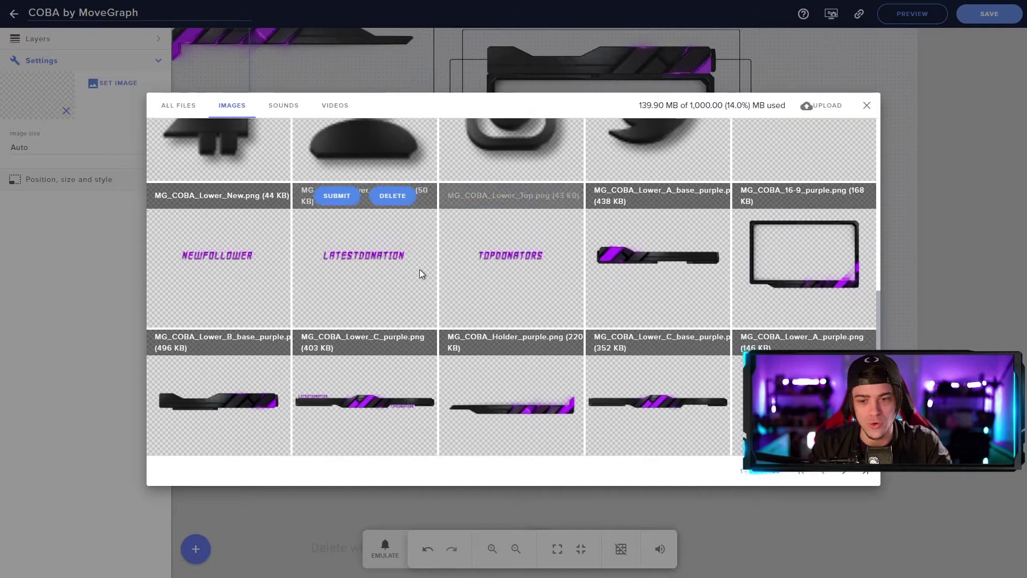
pyautogui.click(191, 196)
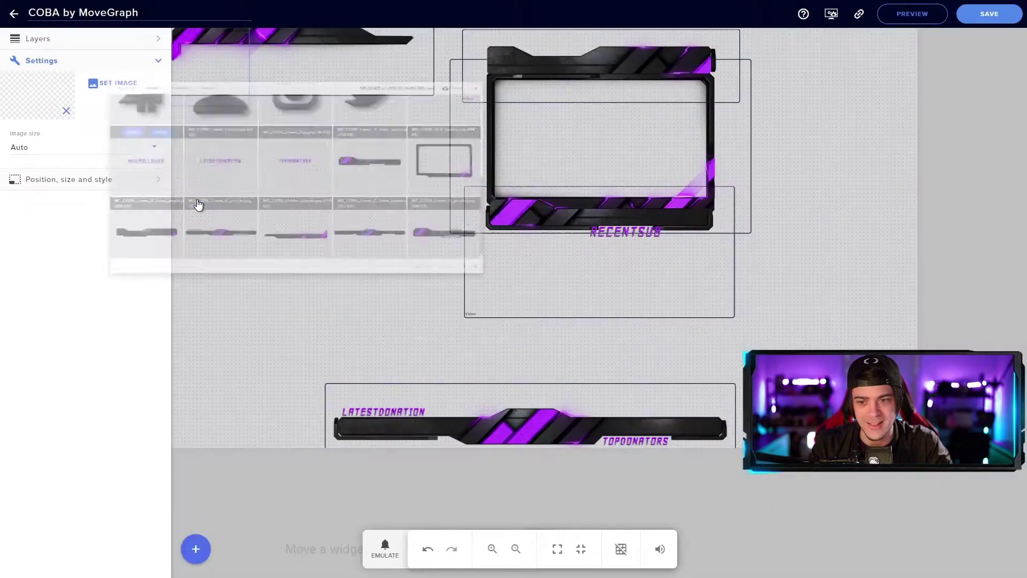
pyautogui.moveTo(208, 67); pyautogui.dragTo(275, 213)
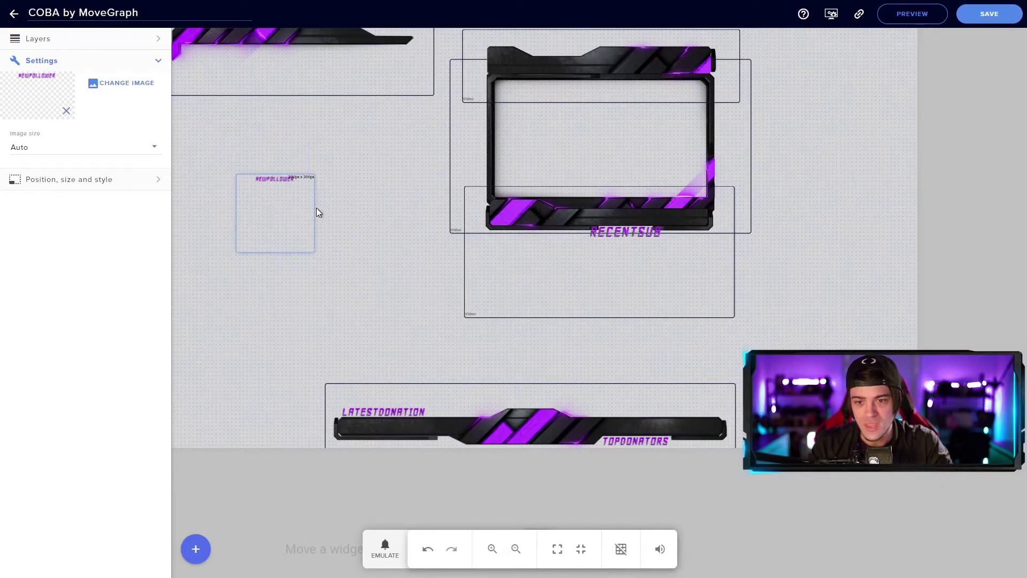
pyautogui.moveTo(317, 262); pyautogui.dragTo(701, 448)
pyautogui.moveTo(392, 292); pyautogui.dragTo(321, 242)
pyautogui.moveTo(633, 401); pyautogui.dragTo(405, 251)
# Step: Shrink NEWFOLLOWER slightly and align it on the webcam frame's top bar
pyautogui.moveTo(311, 193); pyautogui.dragTo(640, 284)
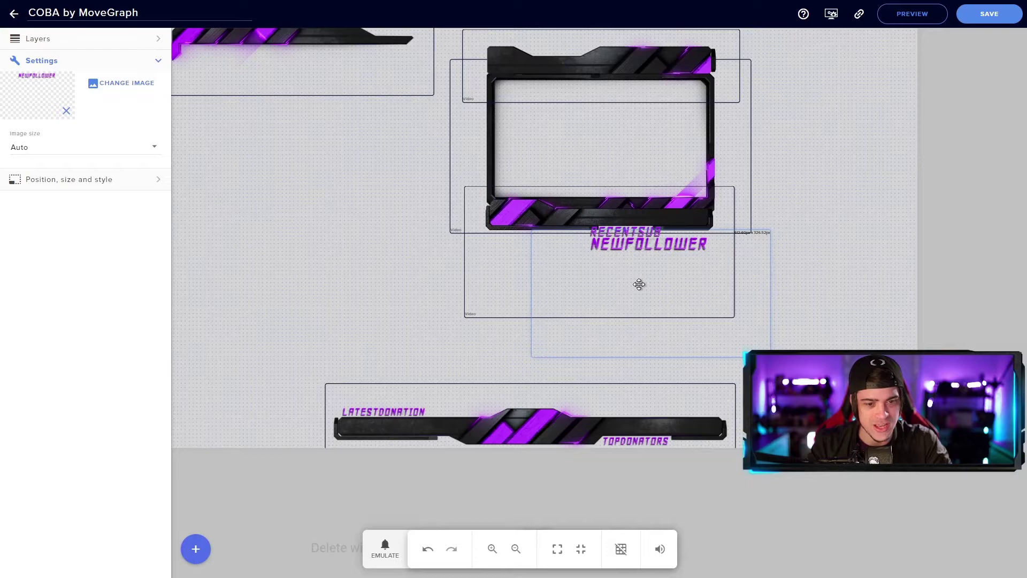
pyautogui.moveTo(770, 357); pyautogui.dragTo(725, 336)
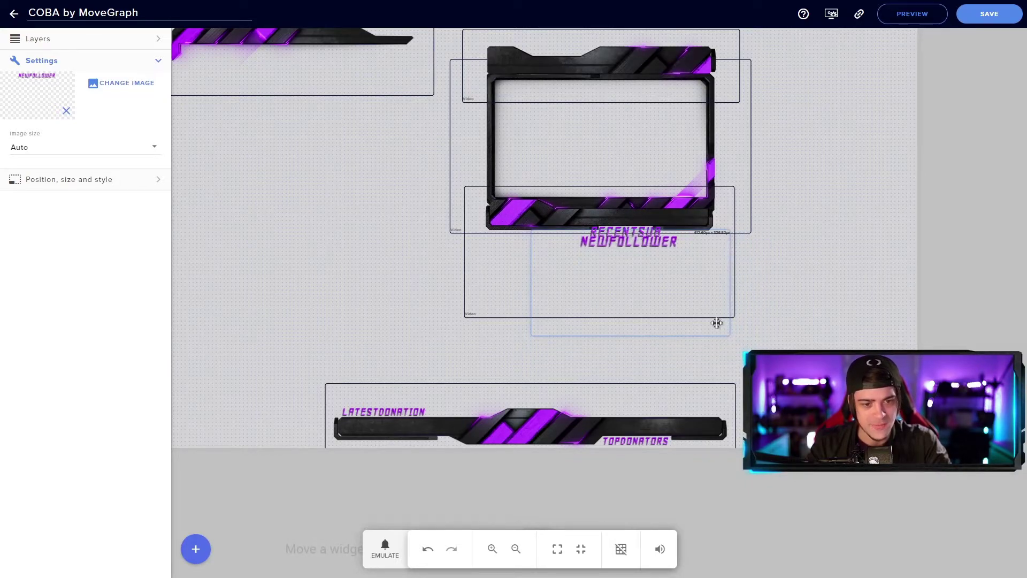
pyautogui.moveTo(653, 287); pyautogui.dragTo(665, 98)
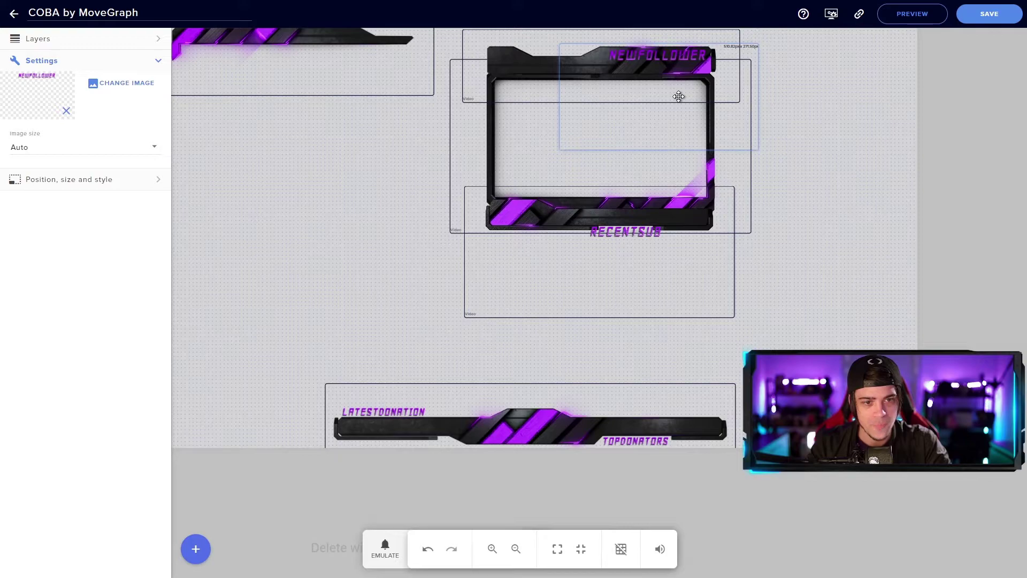
pyautogui.click(881, 118)
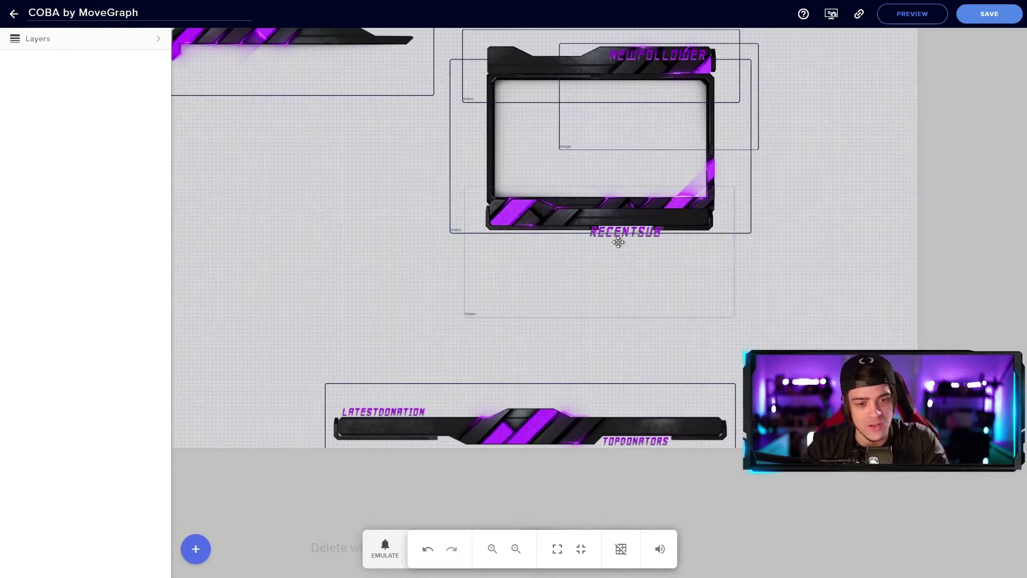
pyautogui.moveTo(655, 67)
pyautogui.mouseDown()
pyautogui.moveTo(339, 127)
pyautogui.moveTo(580, 110)
pyautogui.moveTo(677, 54)
pyautogui.moveTo(660, 54)
pyautogui.mouseUp()
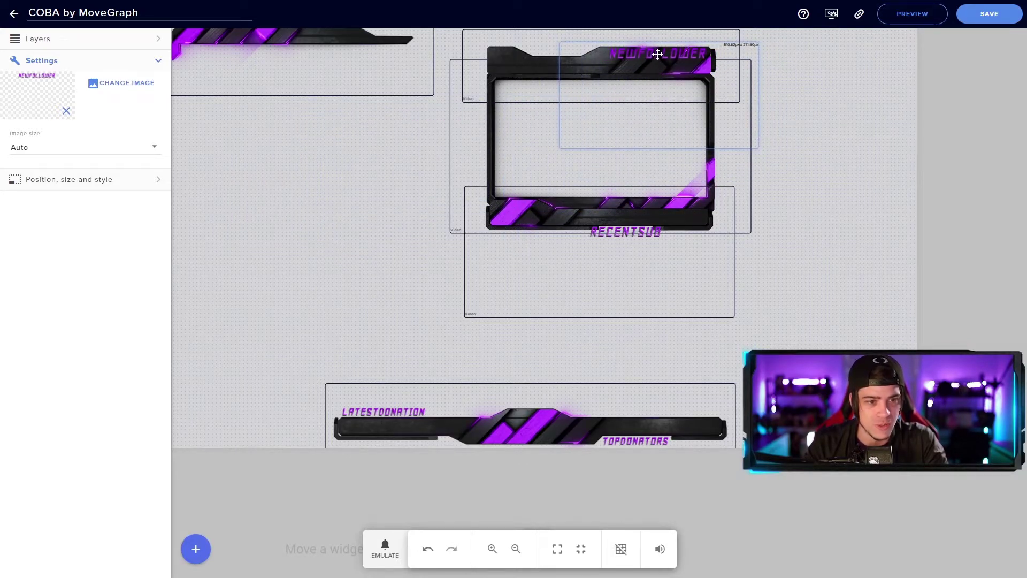
pyautogui.moveTo(658, 54); pyautogui.dragTo(657, 55)
# Step: Toggle visibility of Video 1, Image 2 and Image 3 in Layers to identify them
pyautogui.click(80, 39)
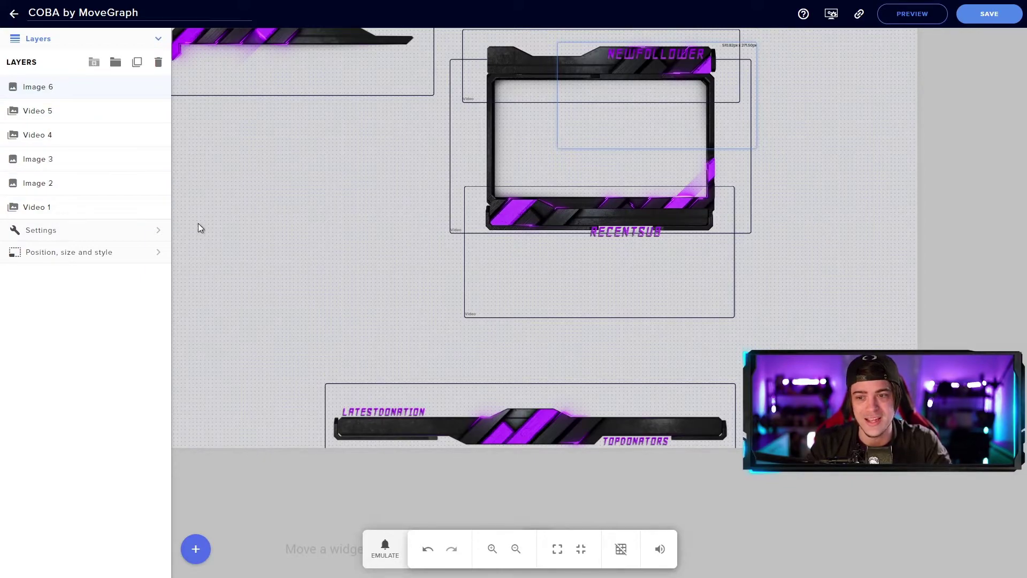
pyautogui.click(140, 207)
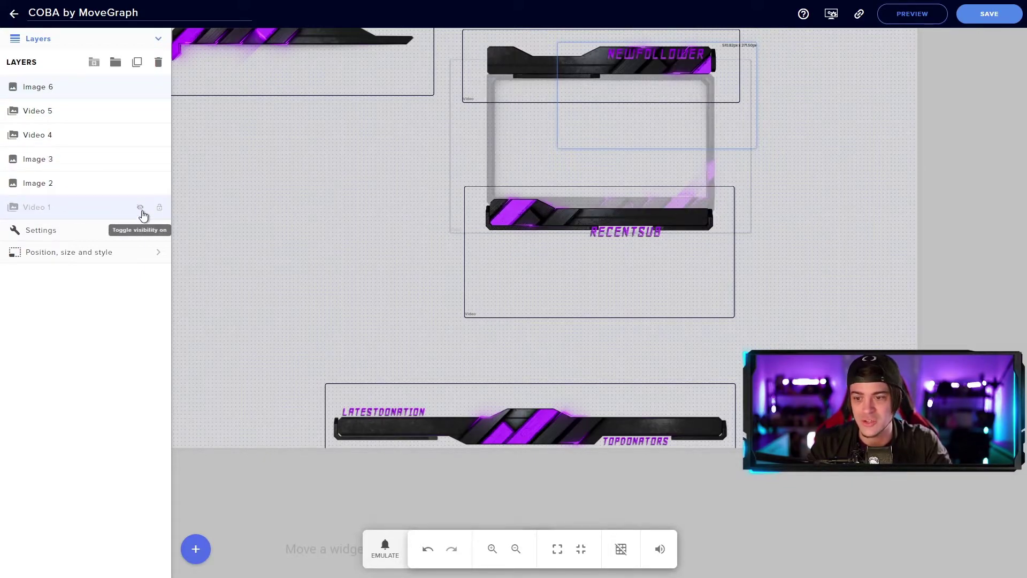
pyautogui.click(140, 208)
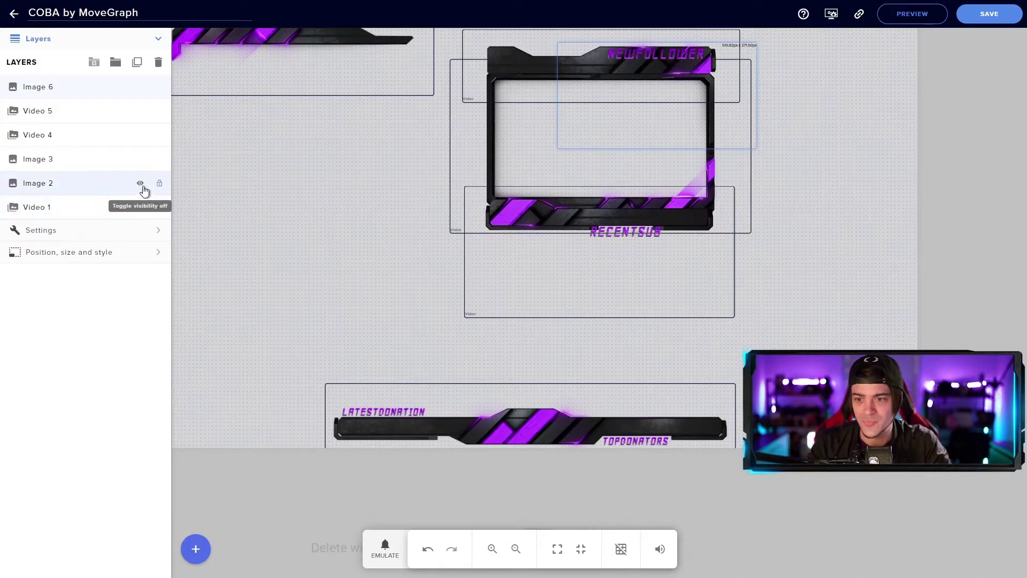
pyautogui.click(141, 184)
pyautogui.click(141, 184)
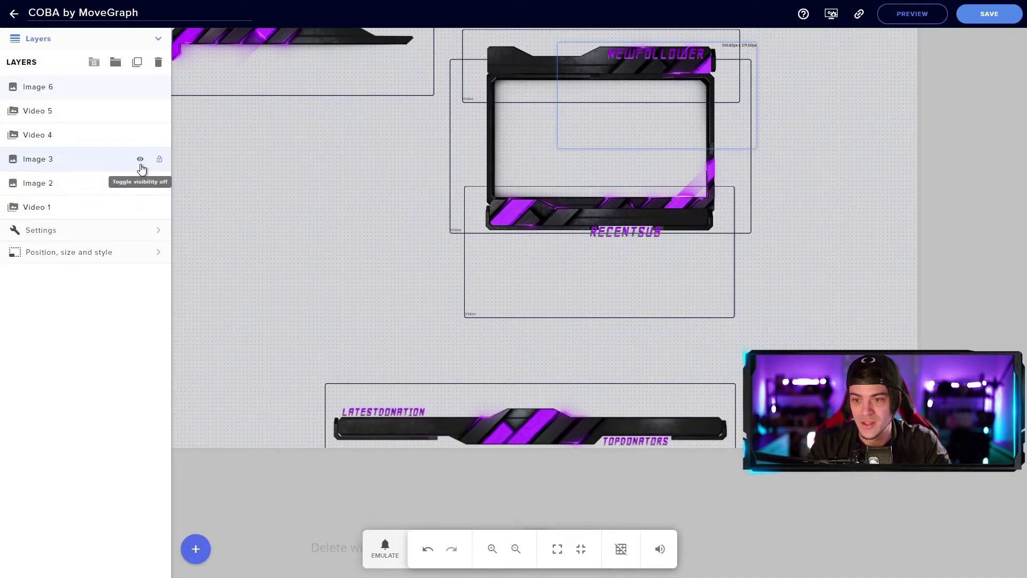
pyautogui.click(140, 159)
pyautogui.click(140, 159)
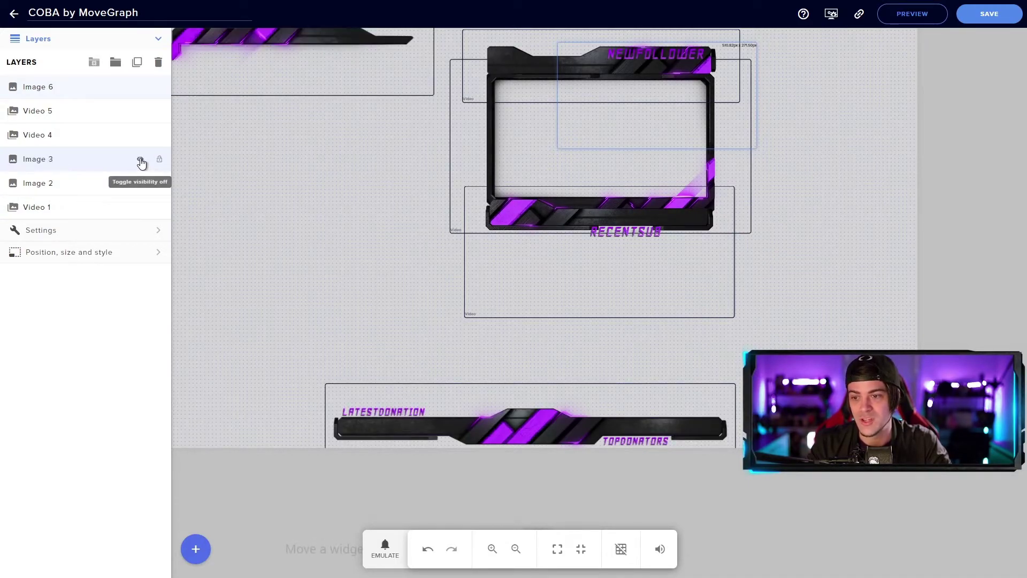
pyautogui.click(141, 208)
pyautogui.click(141, 209)
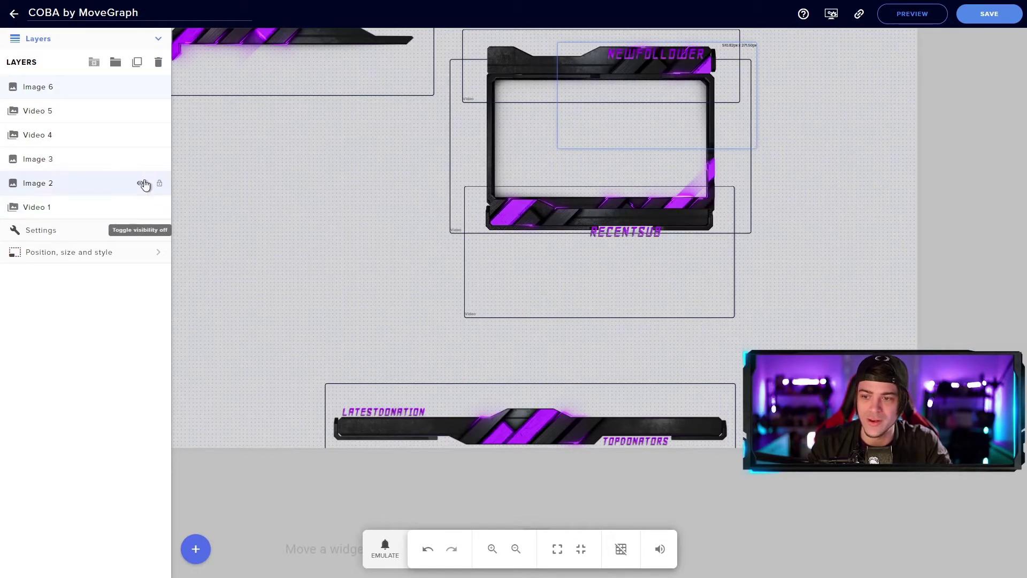
# Step: Check Video 4, Video 5 and Image 6 the same way, then group Video 4
pyautogui.click(140, 135)
pyautogui.click(140, 110)
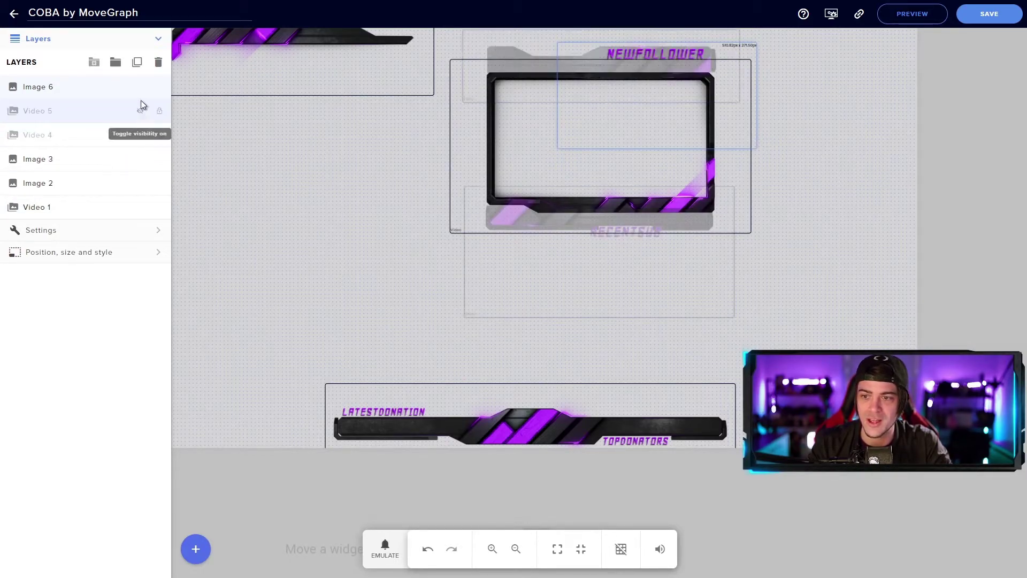
pyautogui.click(140, 87)
pyautogui.click(140, 87)
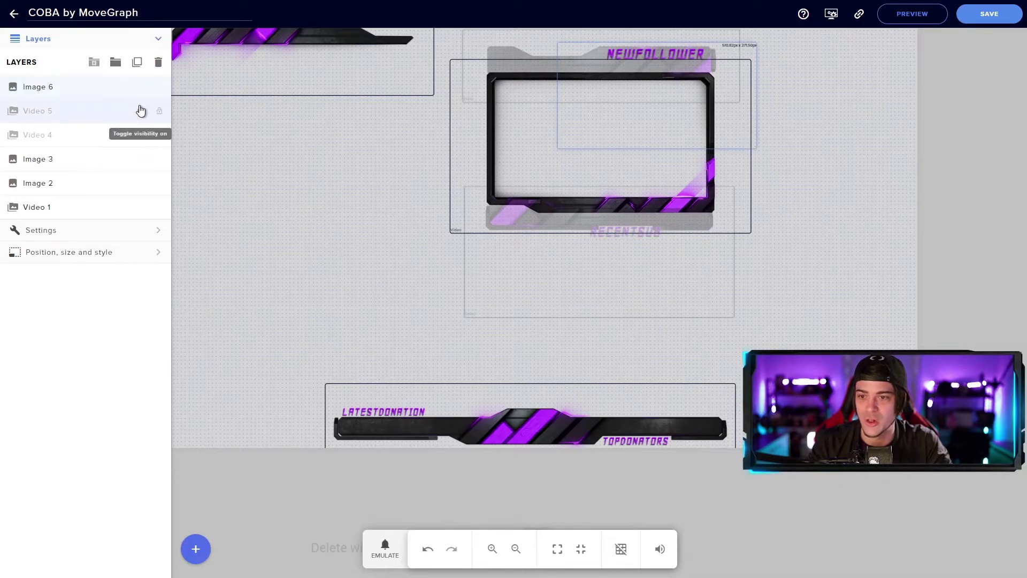
pyautogui.click(141, 110)
pyautogui.click(140, 134)
pyautogui.click(141, 208)
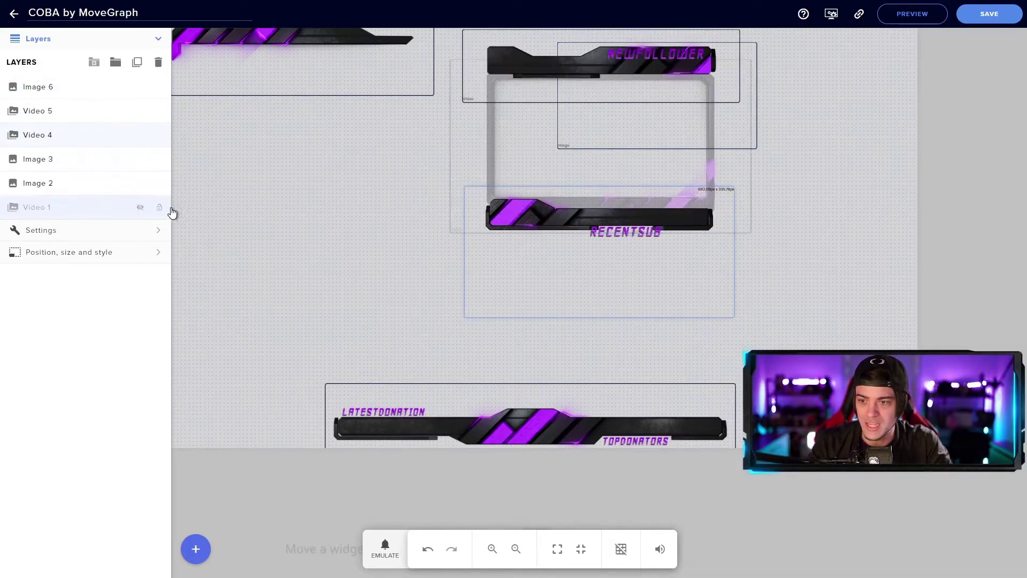
pyautogui.click(143, 208)
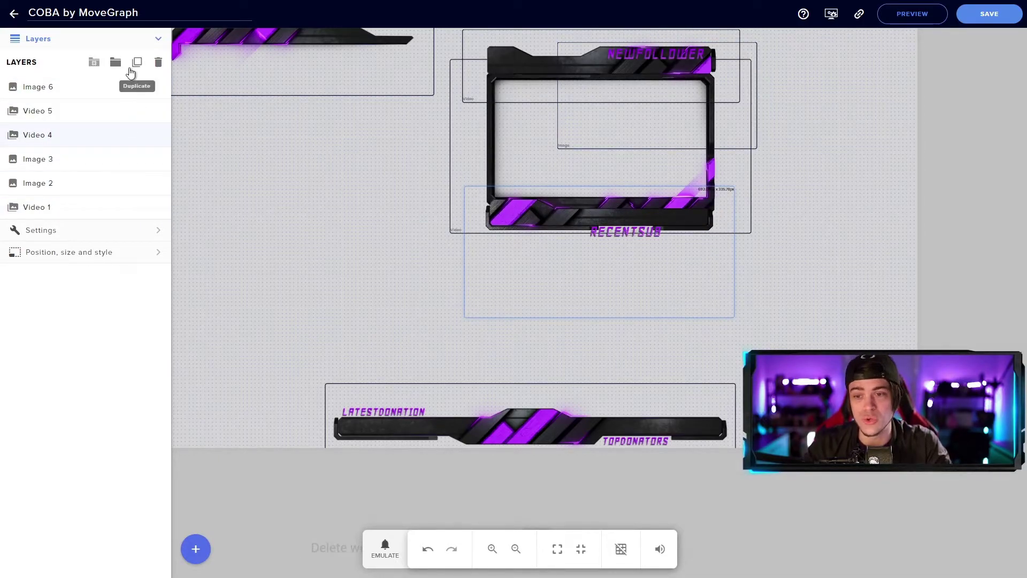
pyautogui.click(117, 65)
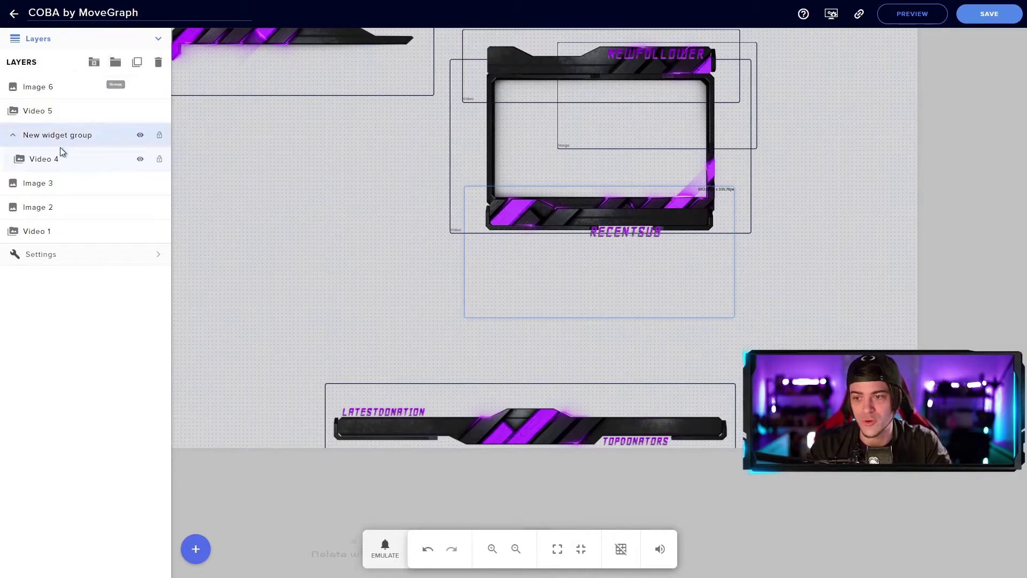
# Step: Rename the new widget group to 'Webcam'
pyautogui.doubleClick(72, 136)
pyautogui.write('Webcam')
pyautogui.press('Return')
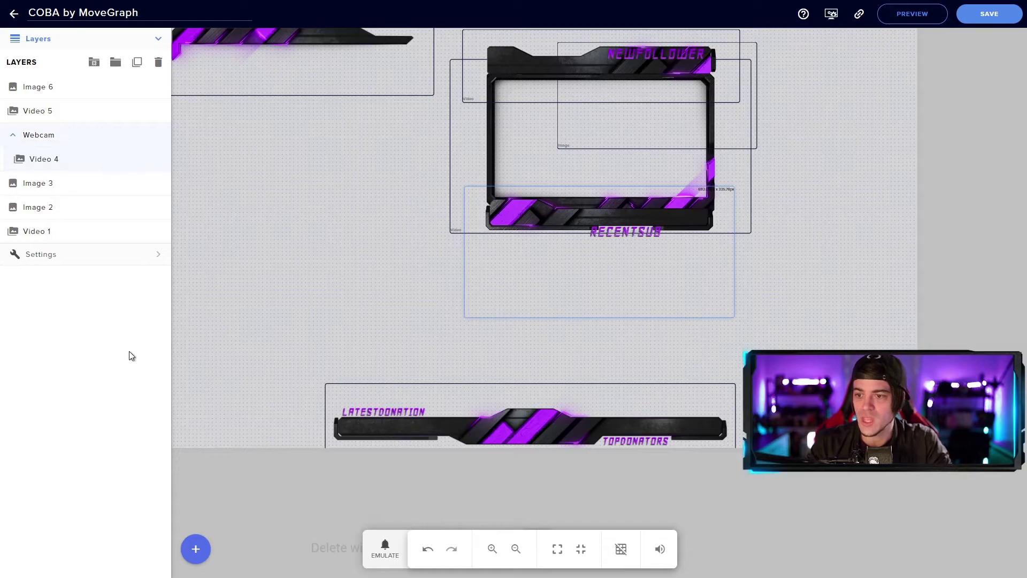
pyautogui.click(43, 163)
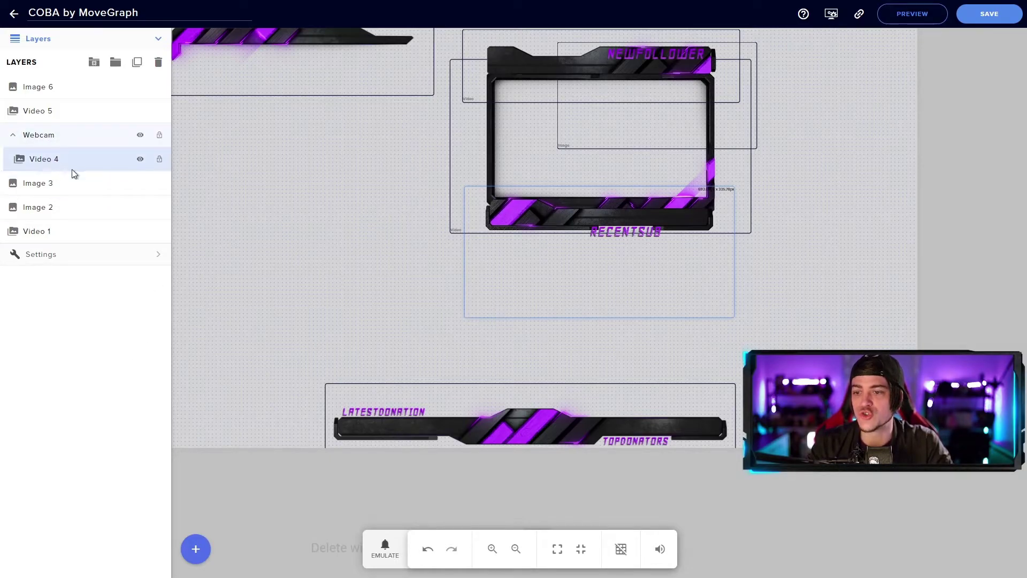
# Step: Move Video 1, Video 5 and Image 6 into Webcam, then drag the frame top-left
pyautogui.moveTo(41, 237); pyautogui.dragTo(55, 155)
pyautogui.moveTo(45, 115); pyautogui.dragTo(47, 159)
pyautogui.moveTo(46, 87); pyautogui.dragTo(45, 125)
pyautogui.click(78, 87)
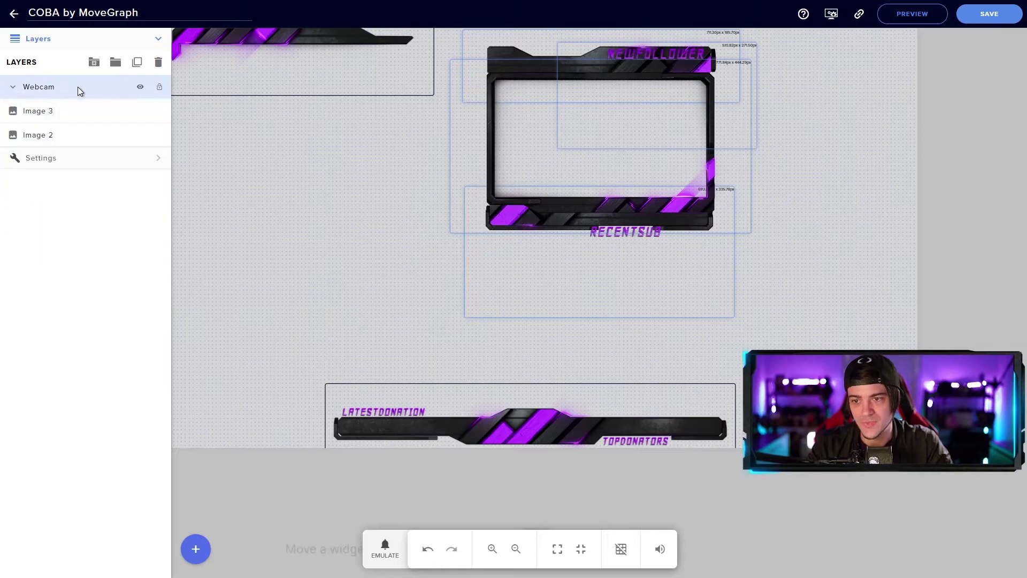
pyautogui.click(92, 159)
pyautogui.moveTo(506, 140); pyautogui.dragTo(281, 134)
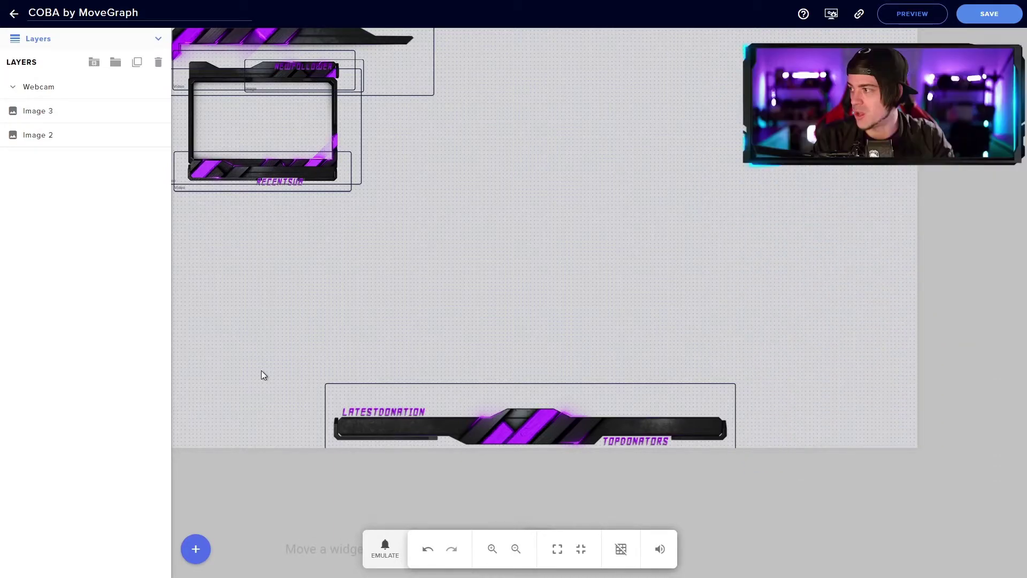
# Step: Add an asset rotator/slideshow widget with the YouTube and Discord icons
pyautogui.click(195, 548)
pyautogui.moveTo(236, 429)
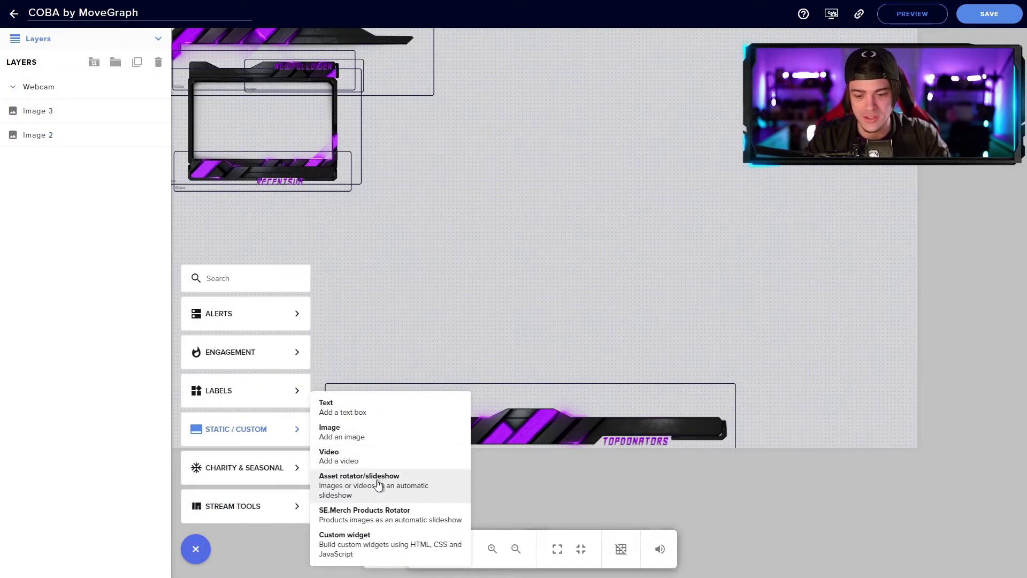
pyautogui.click(373, 493)
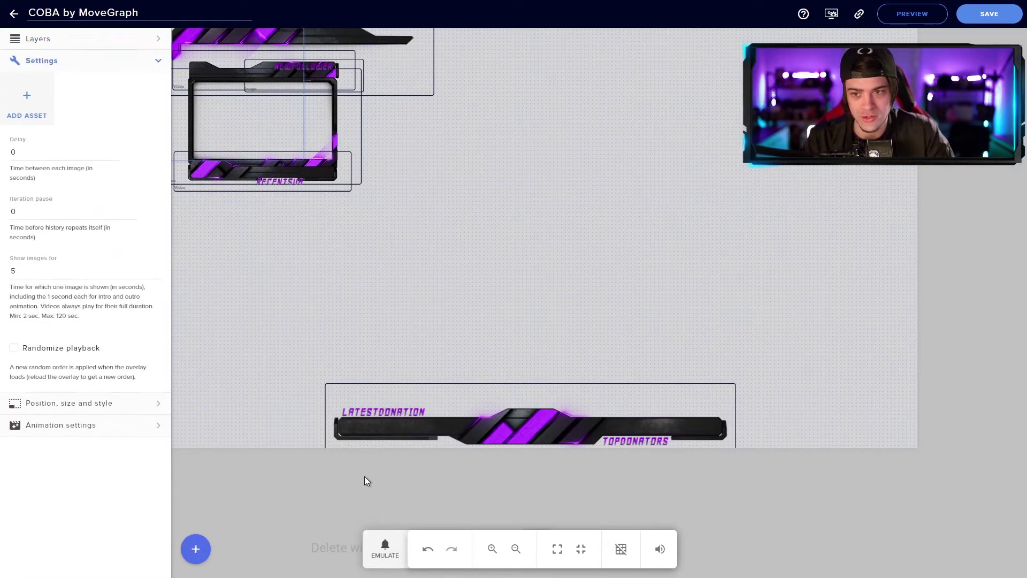
pyautogui.click(34, 96)
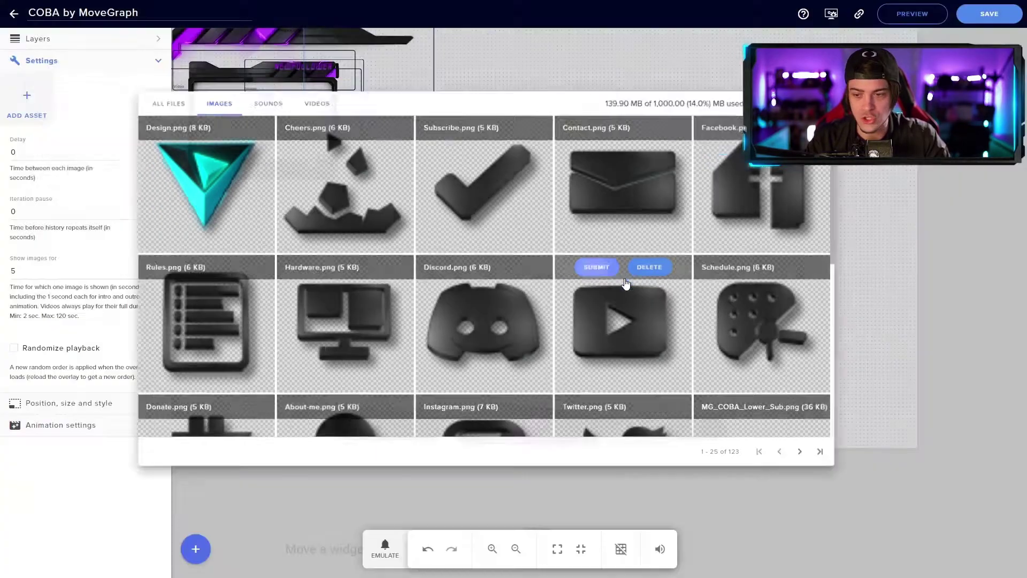
pyautogui.click(629, 277)
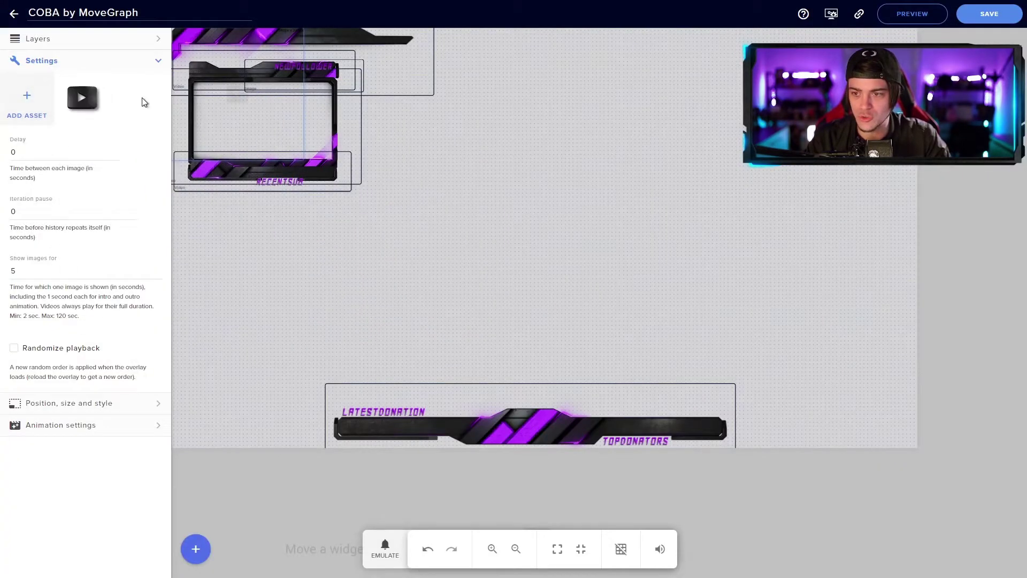
pyautogui.click(47, 100)
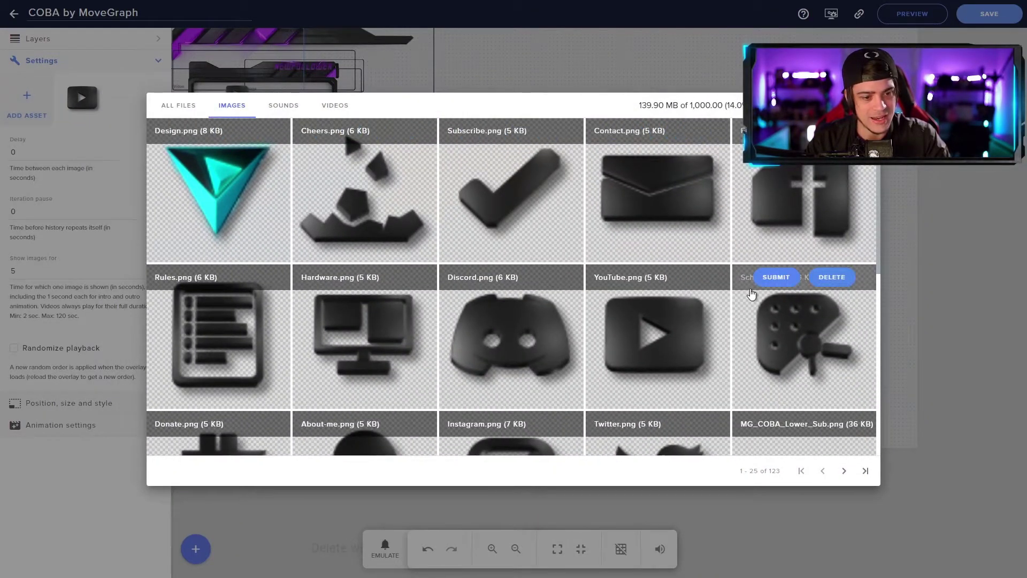
pyautogui.click(479, 277)
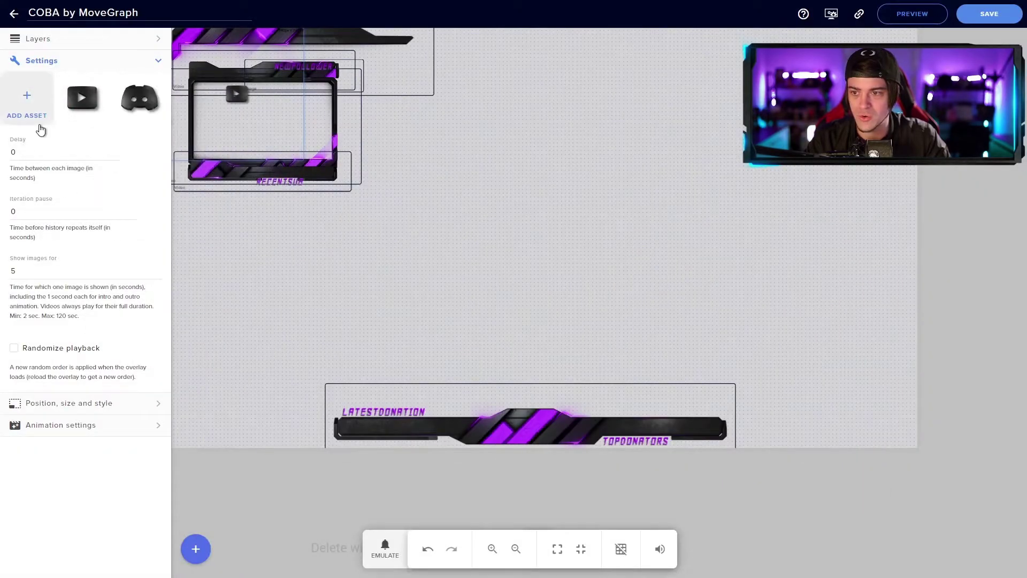
# Step: Add the Instagram and Twitter icons to the slideshow and move it to centre
pyautogui.click(33, 110)
pyautogui.scroll(-3, 484, 316)
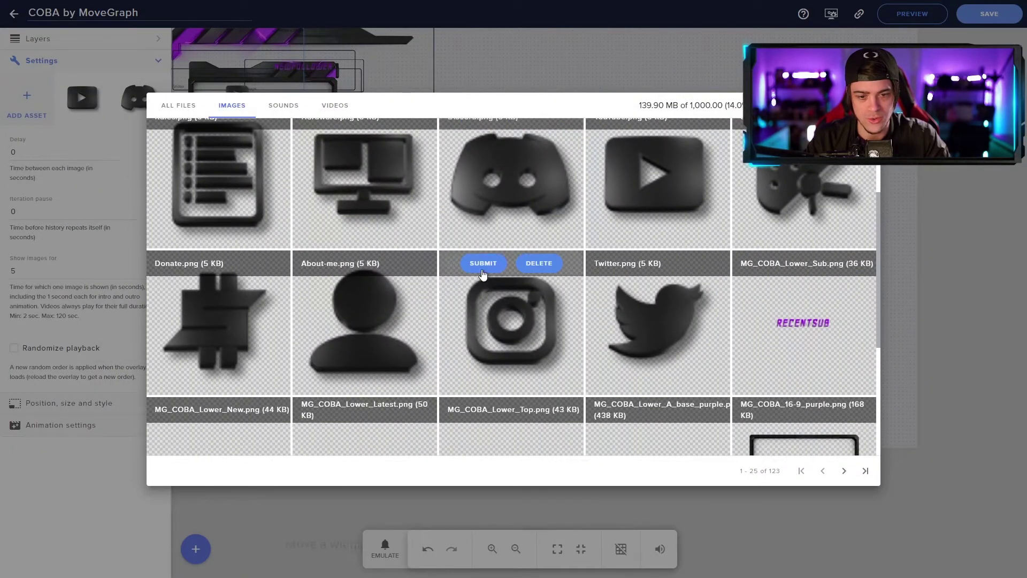
pyautogui.click(483, 262)
pyautogui.click(27, 102)
pyautogui.scroll(-3, 654, 348)
pyautogui.click(634, 317)
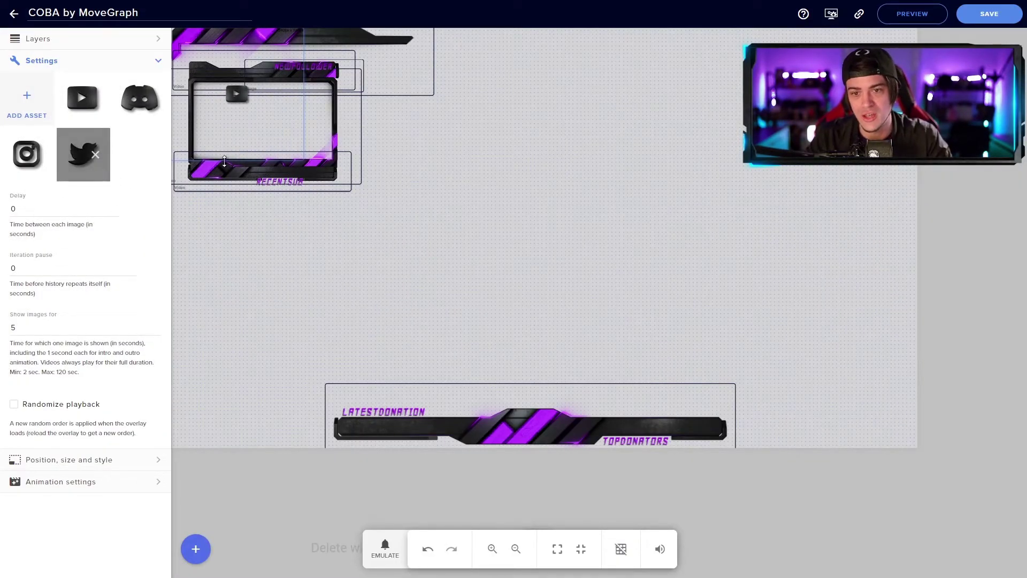
pyautogui.moveTo(281, 130); pyautogui.dragTo(588, 220)
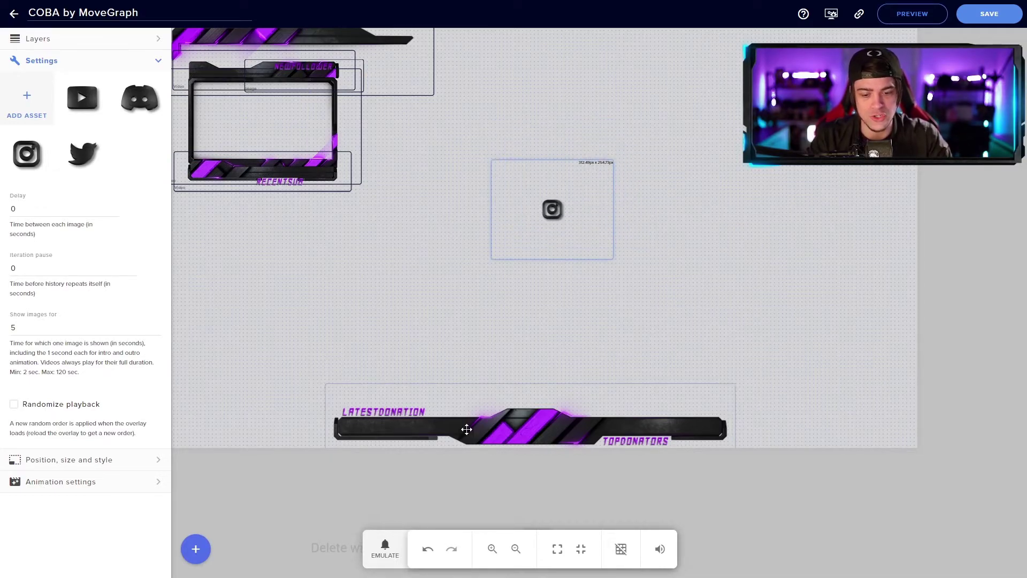
# Step: Move the slideshow nearer the frame and set 5 s delay, 10 s pause, 7 s display
pyautogui.click(492, 548)
pyautogui.click(493, 549)
pyautogui.click(492, 549)
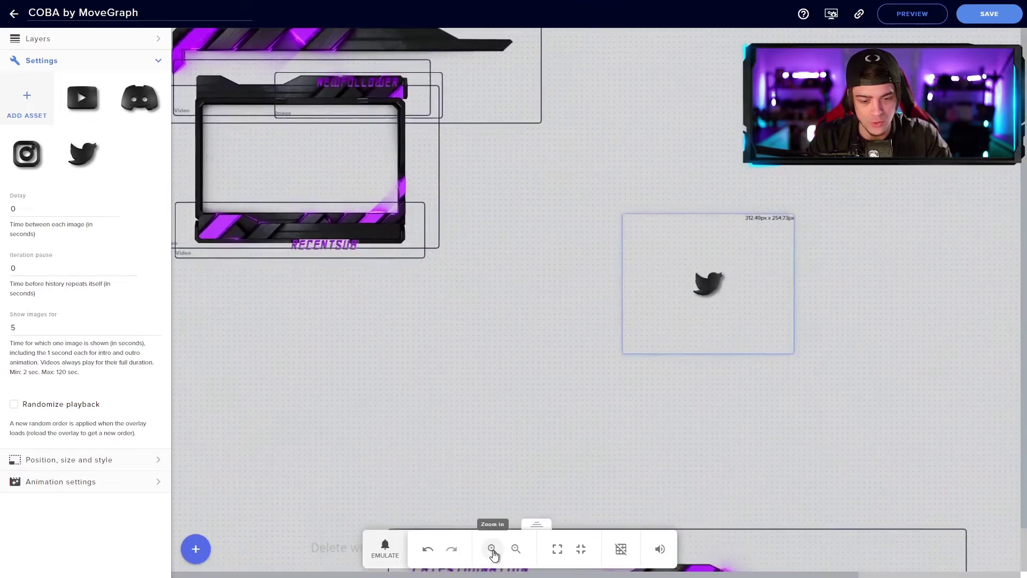
pyautogui.click(492, 549)
pyautogui.moveTo(787, 339); pyautogui.dragTo(535, 318)
pyautogui.click(665, 337)
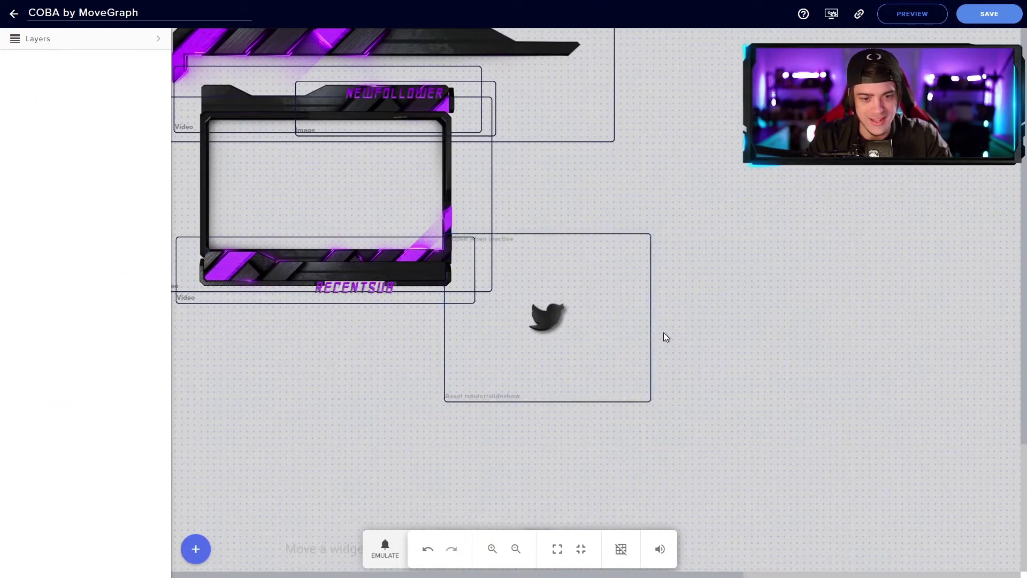
pyautogui.click(624, 333)
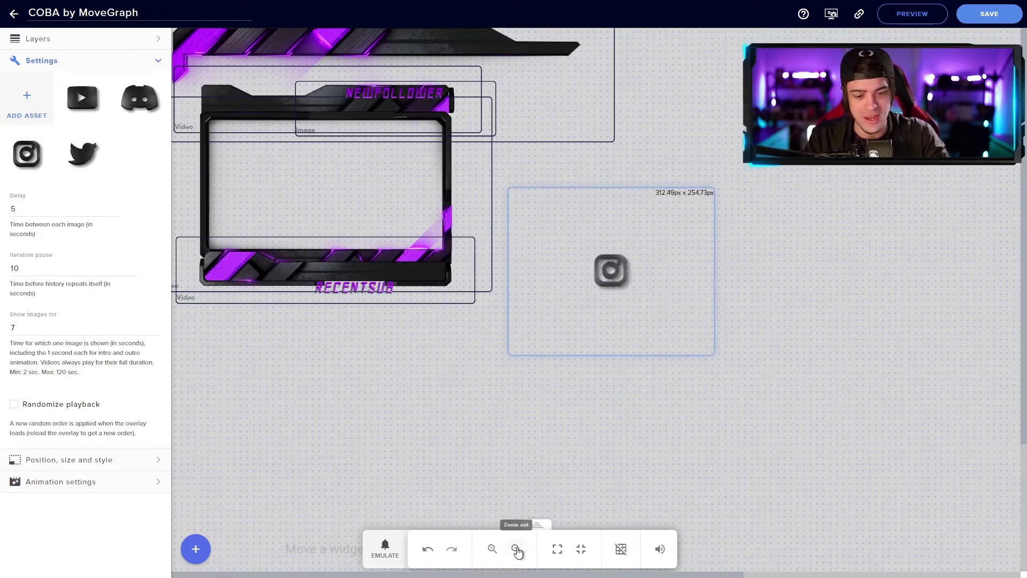
# Step: Move the social icon rotator to the canvas's lower-left and select it
pyautogui.click(516, 549)
pyautogui.click(515, 549)
pyautogui.click(515, 549)
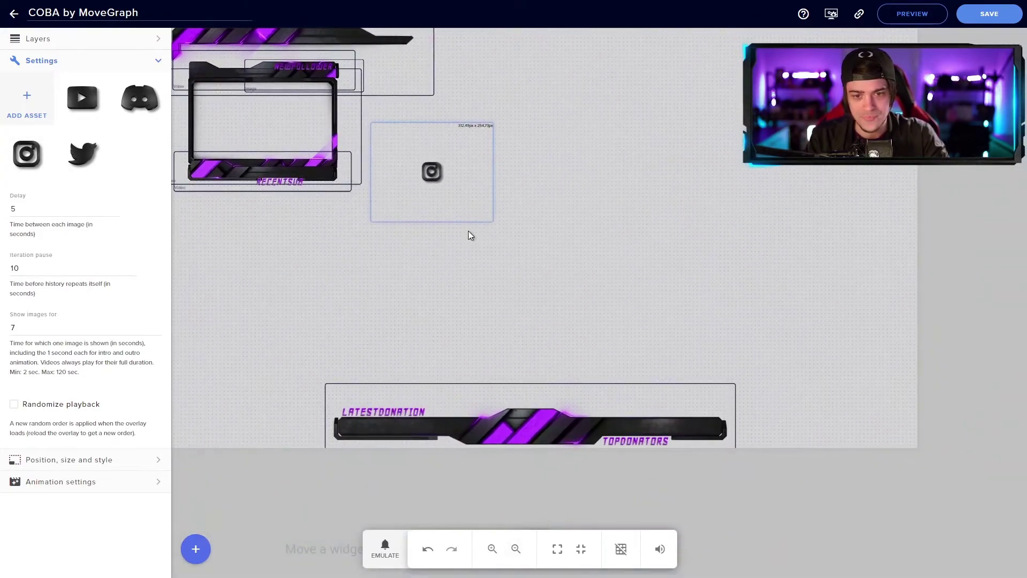
pyautogui.moveTo(447, 175); pyautogui.dragTo(191, 432)
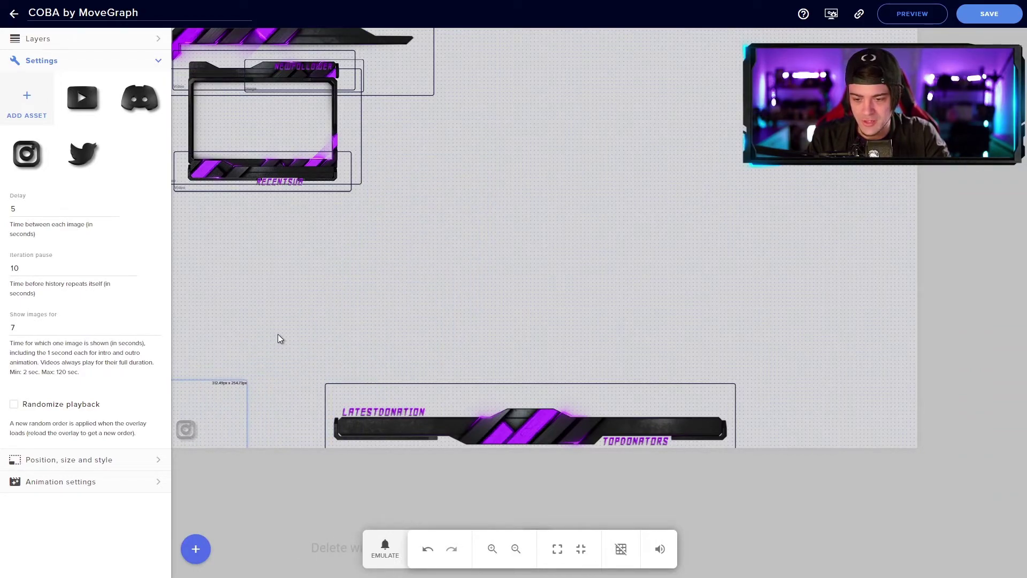
pyautogui.click(541, 347)
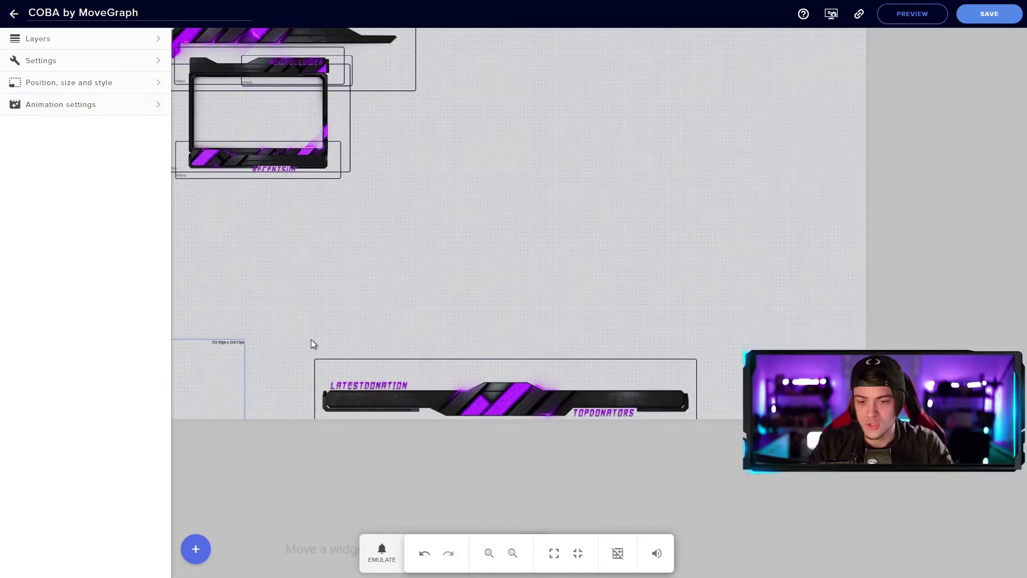
pyautogui.click(502, 276)
pyautogui.click(212, 360)
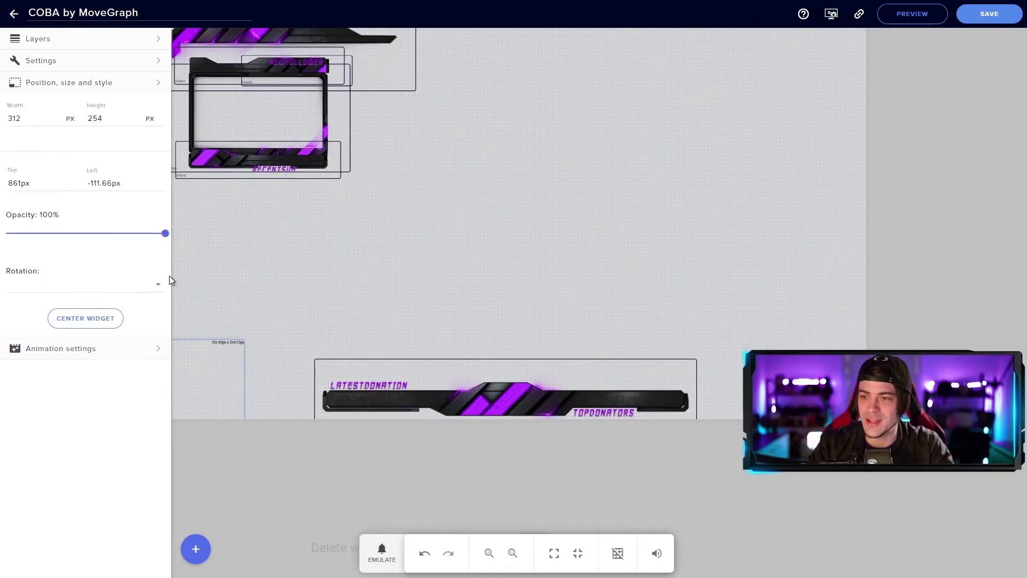
# Step: Give the social icon rotator a 1-second Slide In Up entry and Zoom Out Down exit
pyautogui.click(76, 105)
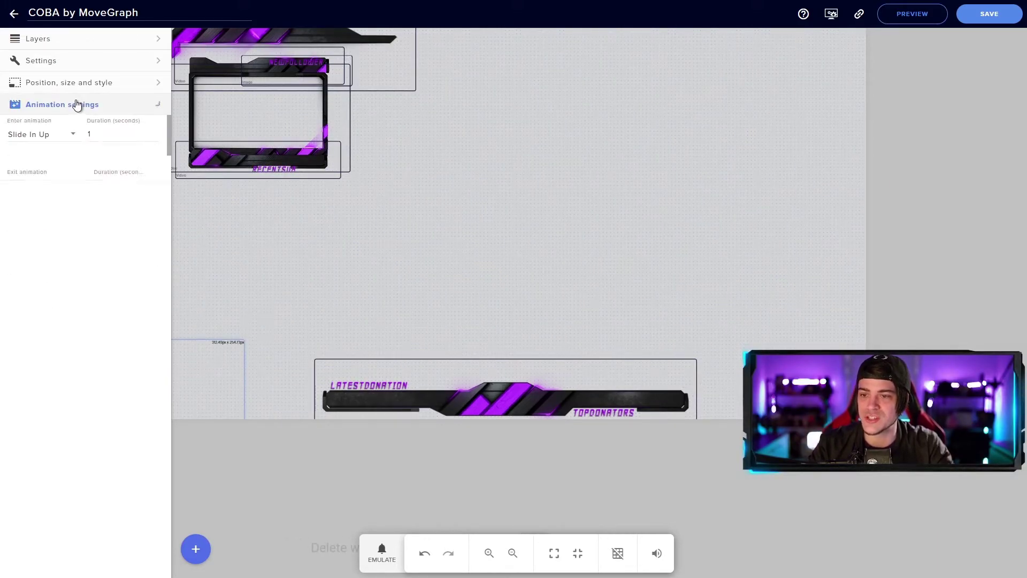
pyautogui.click(32, 135)
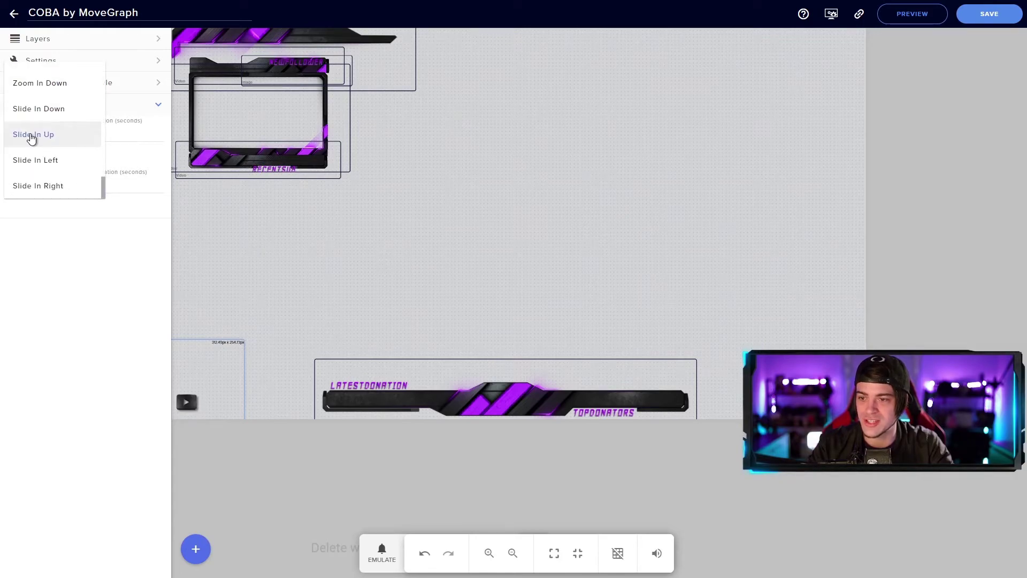
pyautogui.click(32, 136)
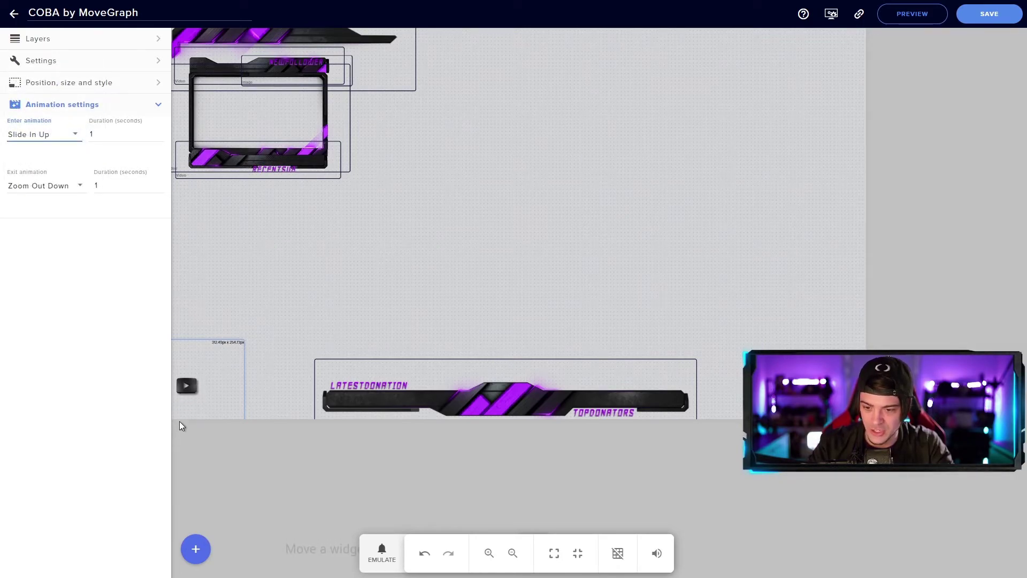
pyautogui.click(43, 187)
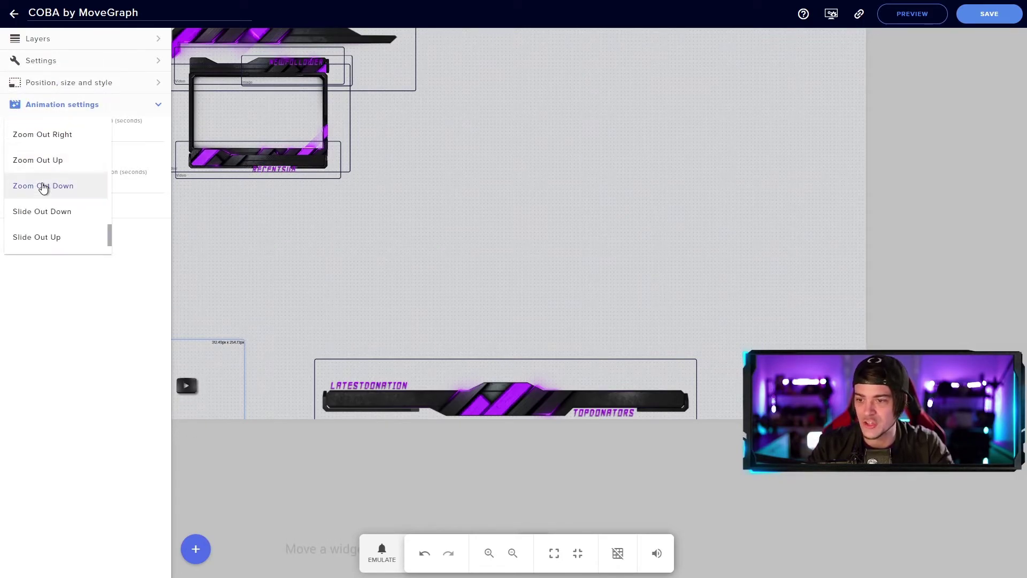
pyautogui.click(41, 186)
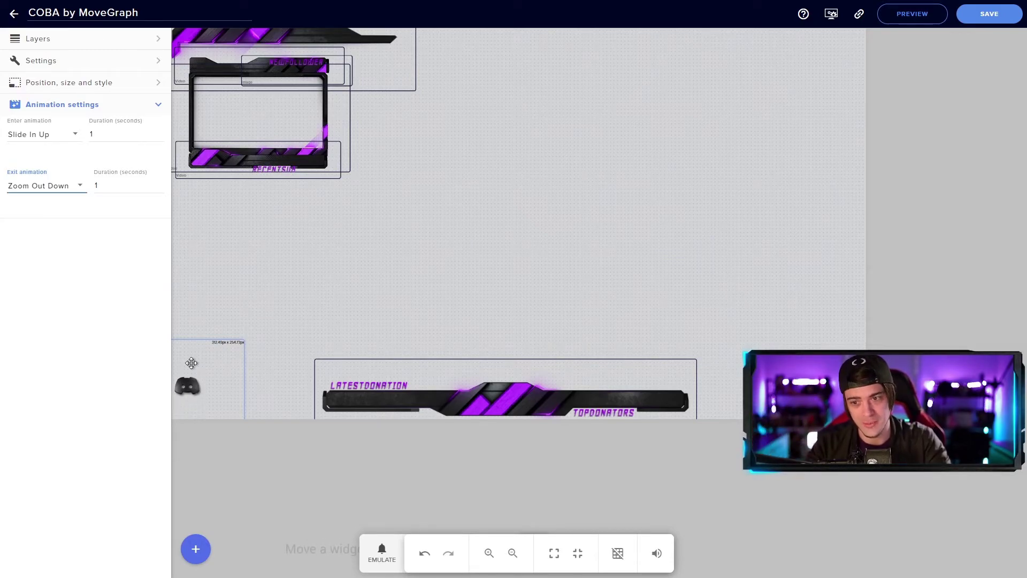
pyautogui.click(437, 279)
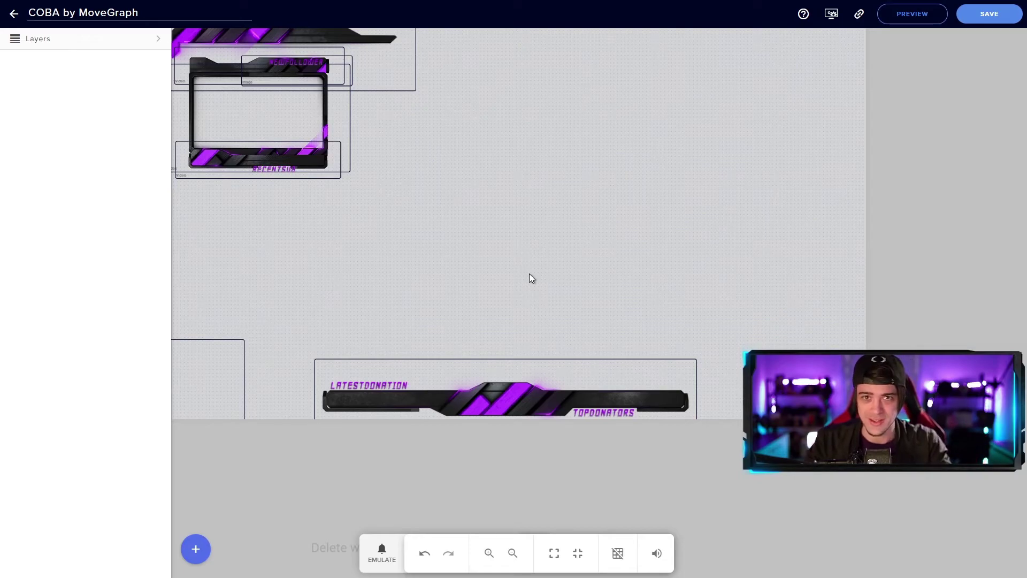
pyautogui.click(202, 555)
# Step: Add a Video widget and load the camera frame video into it
pyautogui.moveTo(274, 429)
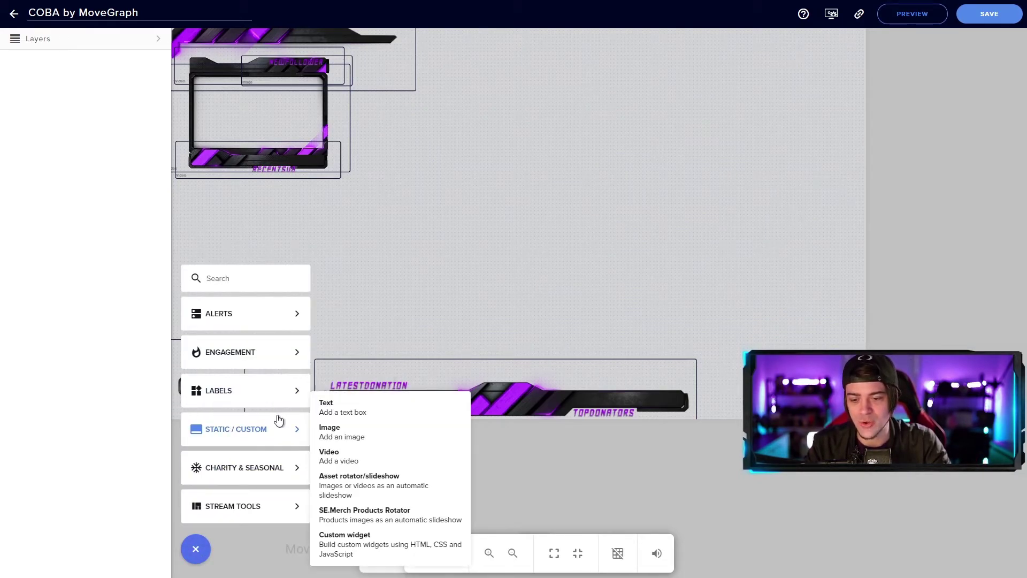
pyautogui.click(367, 456)
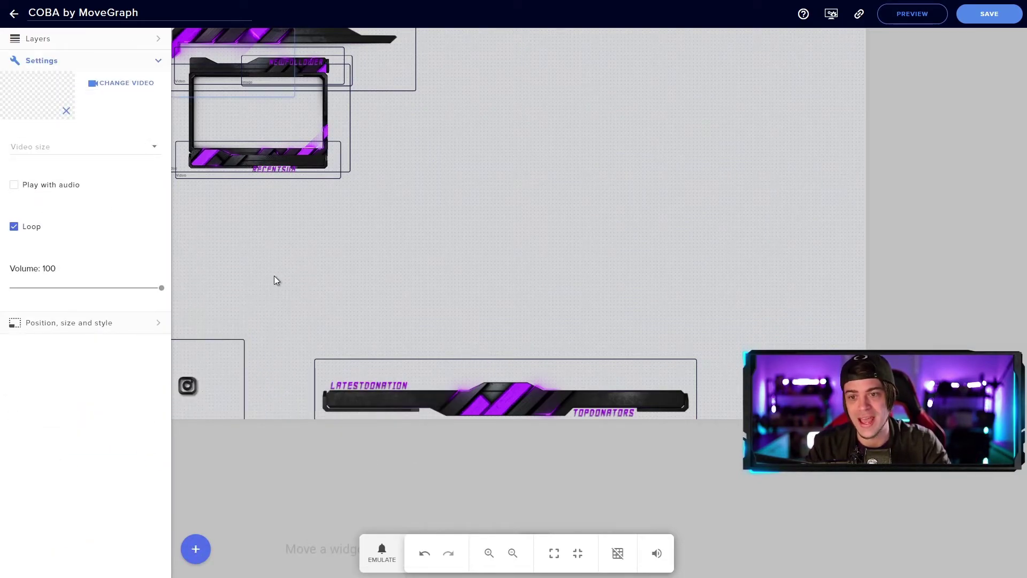
pyautogui.moveTo(205, 55); pyautogui.dragTo(496, 234)
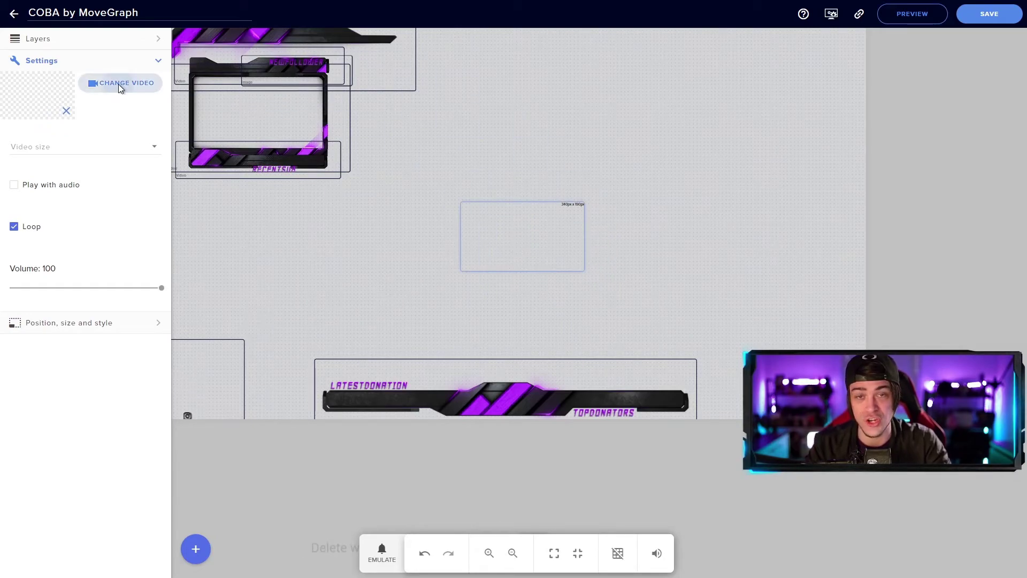
pyautogui.click(119, 84)
pyautogui.moveTo(800, 195)
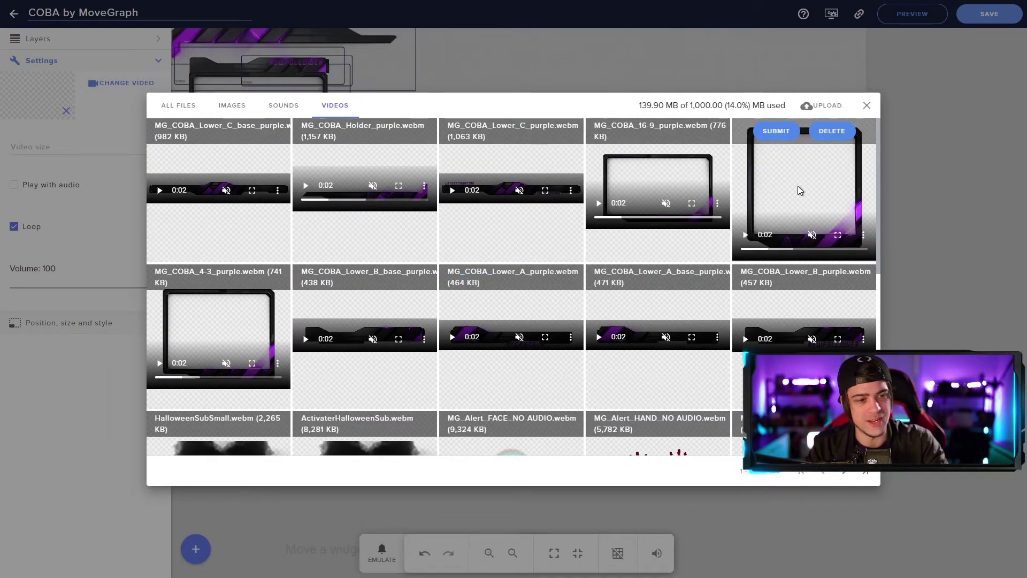
pyautogui.click(776, 131)
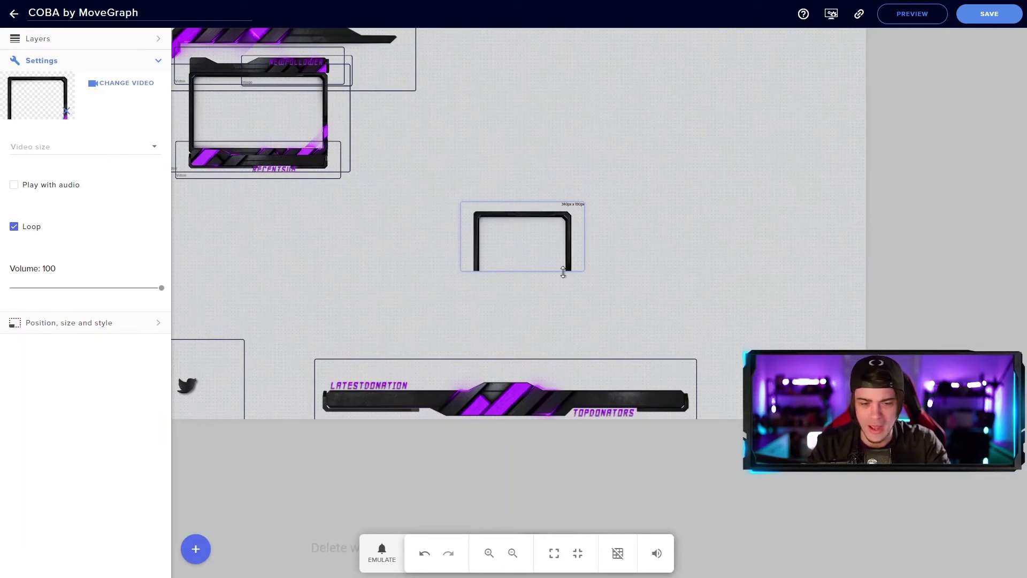
# Step: Resize the frame video and fit it into the overlay's bottom-right corner
pyautogui.moveTo(564, 271); pyautogui.dragTo(578, 327)
pyautogui.moveTo(524, 268); pyautogui.dragTo(800, 357)
pyautogui.moveTo(750, 301); pyautogui.dragTo(777, 331)
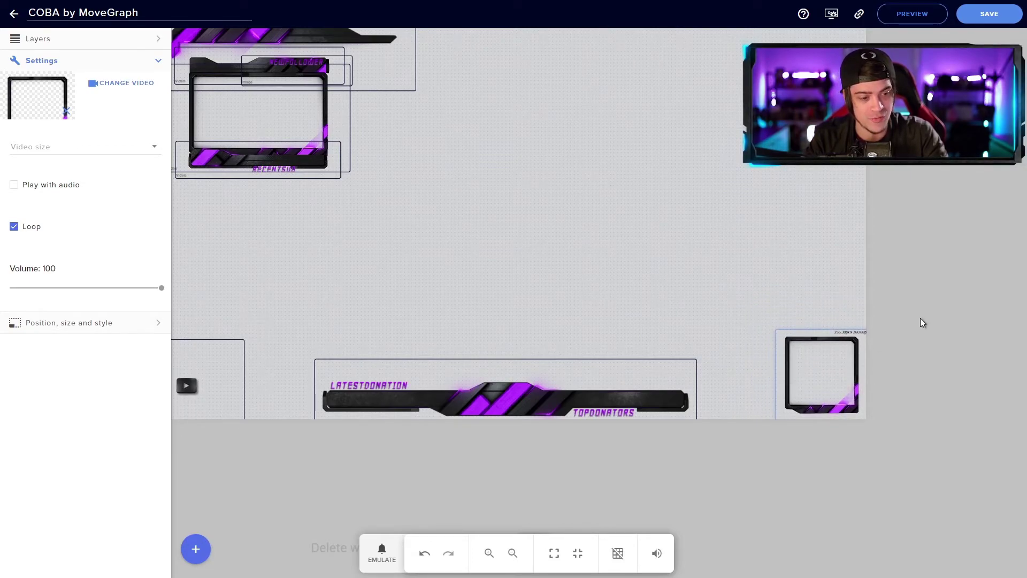
pyautogui.click(701, 225)
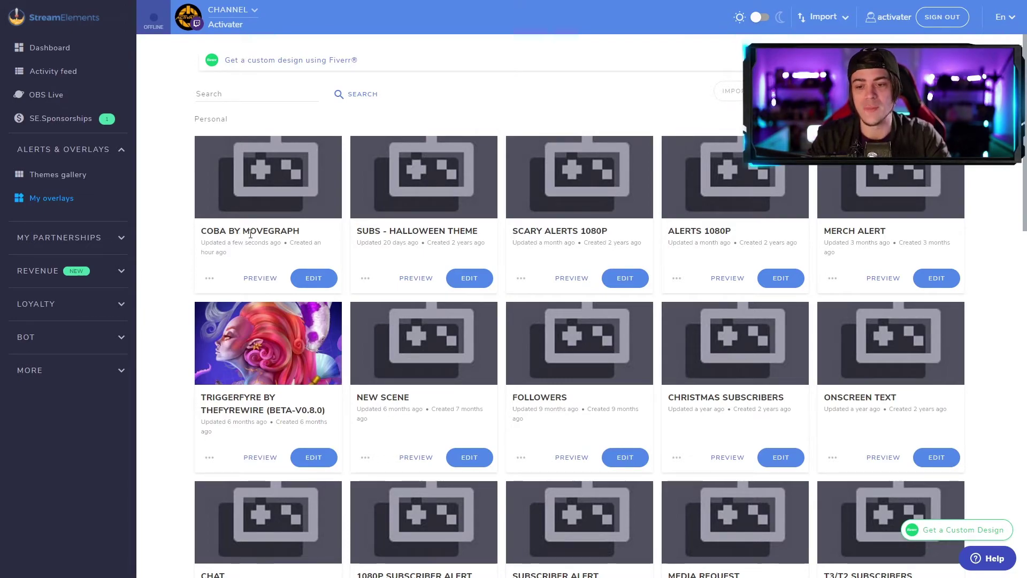
# Step: Open the options menu on the COBA overlay card in My overlays
pyautogui.click(208, 278)
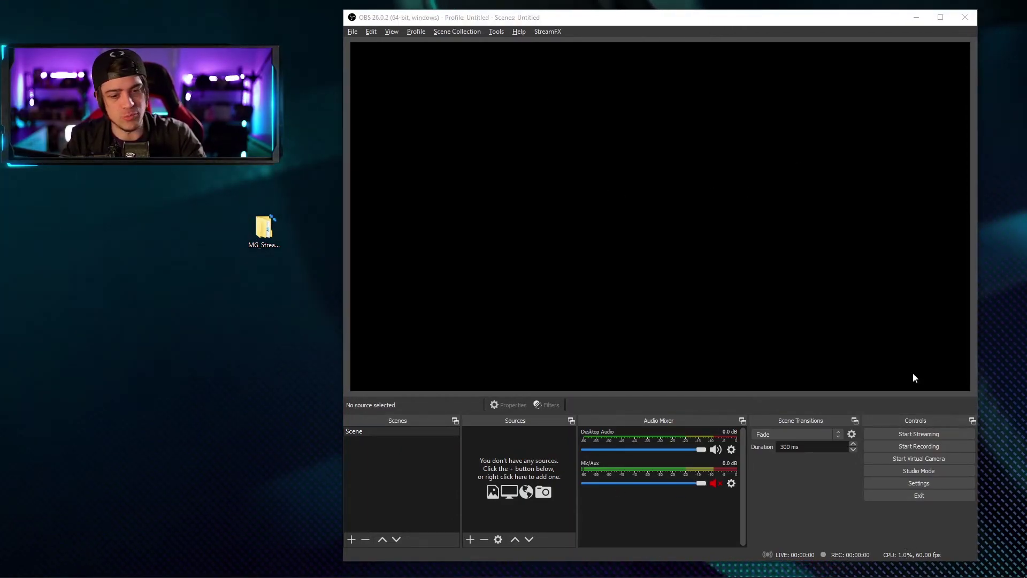
# Step: Turn on Loop for the MG_Backs_TRAX_purple_v2.mp4 media source
pyautogui.click(522, 468)
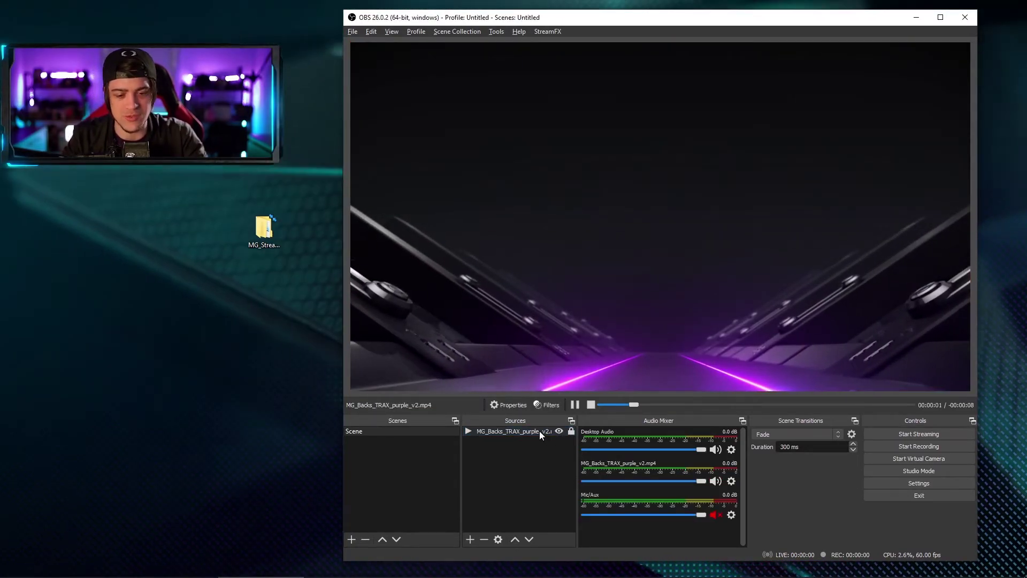
pyautogui.doubleClick(537, 431)
pyautogui.click(528, 369)
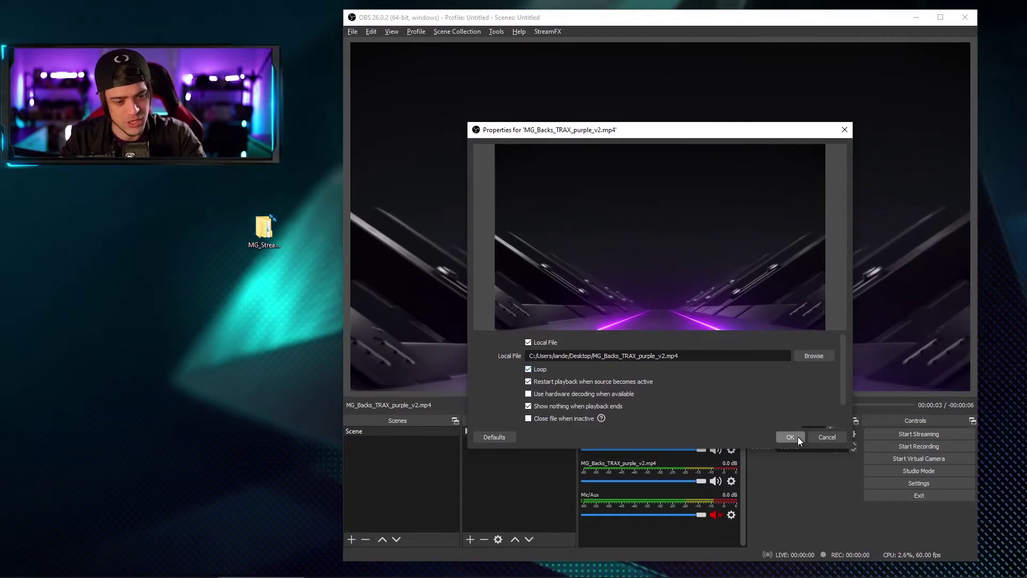
pyautogui.click(799, 438)
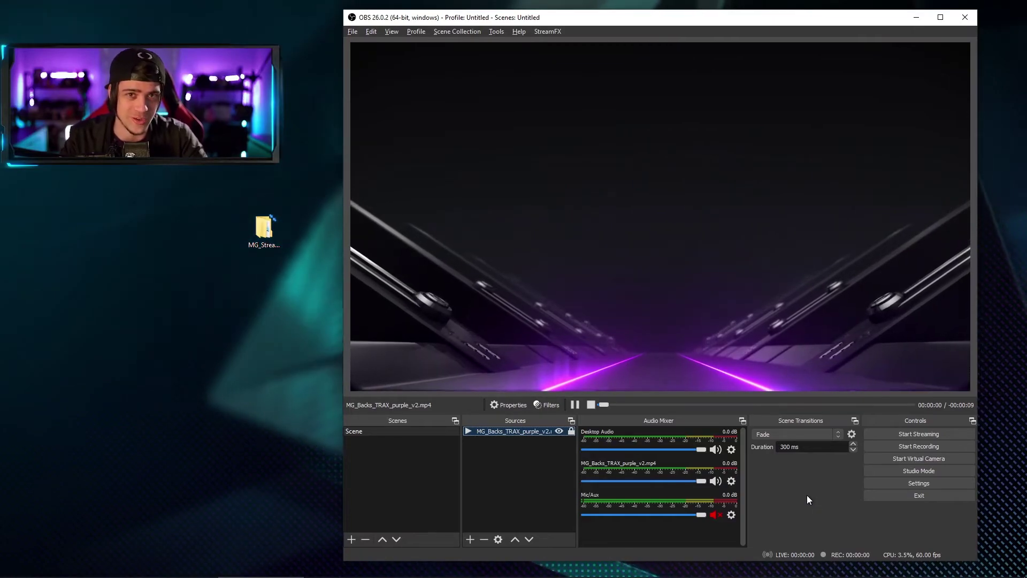
pyautogui.click(538, 491)
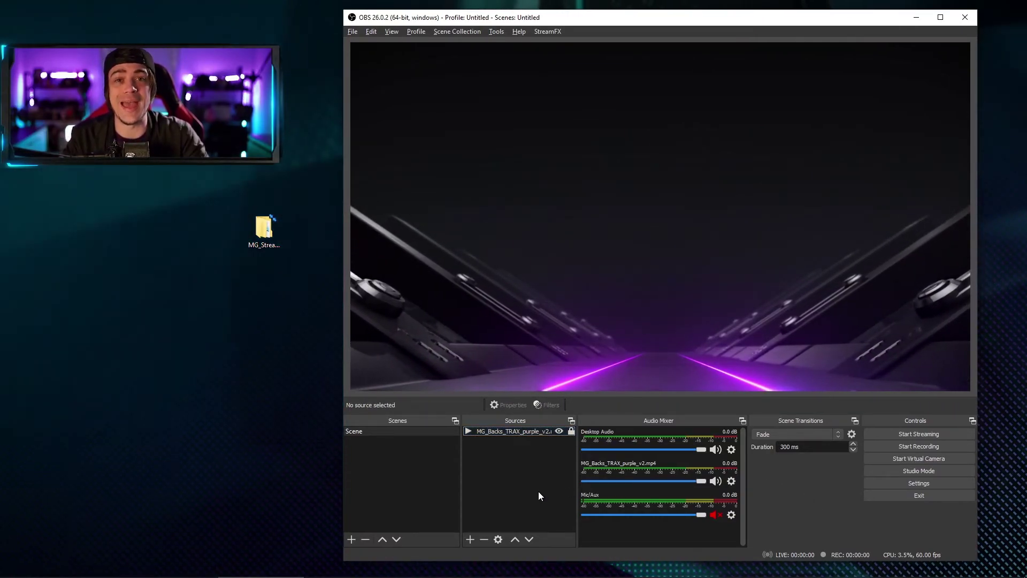
# Step: Add a 1920x1080 browser source named MG_Overlay using the pasted StreamElements overlay URL
pyautogui.rightClick(539, 492)
pyautogui.moveTo(553, 497)
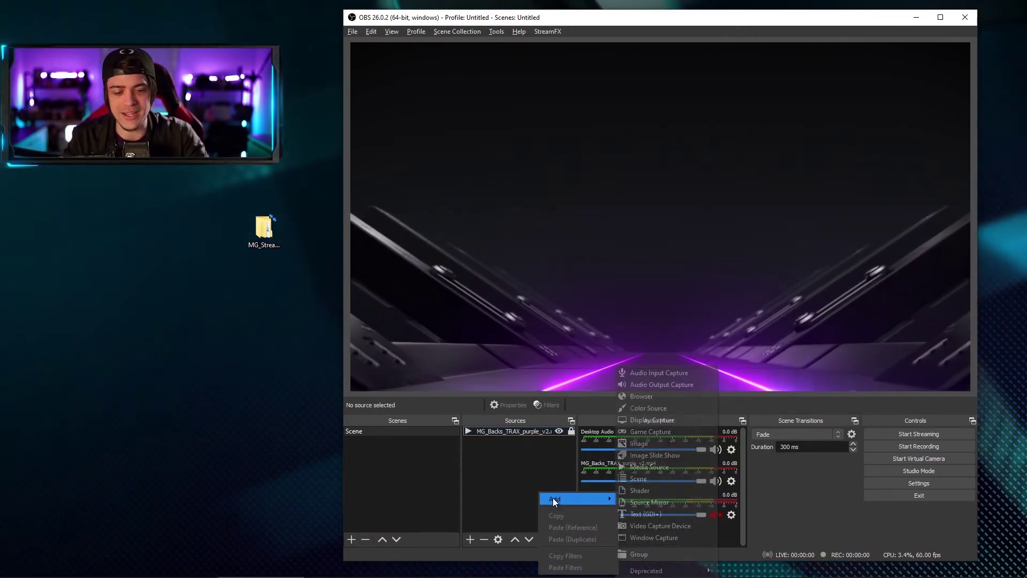
pyautogui.click(649, 400)
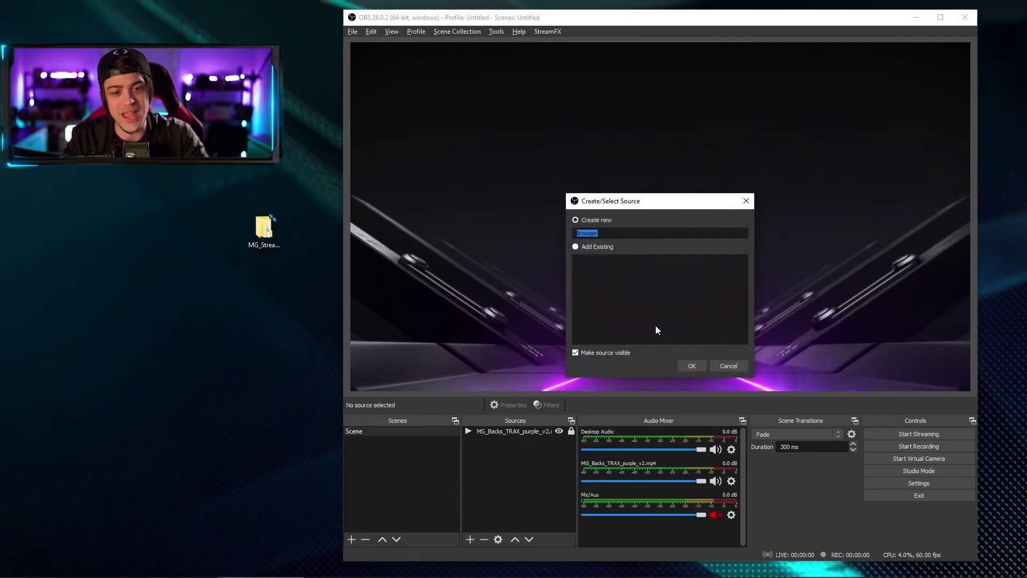
pyautogui.press('BackSpace')
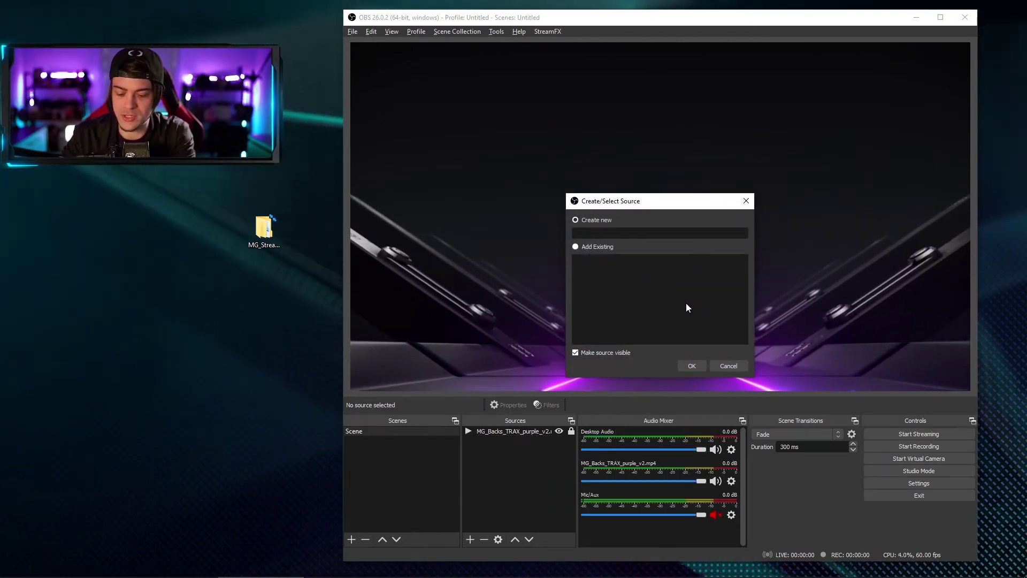
pyautogui.write('MG_Overlay')
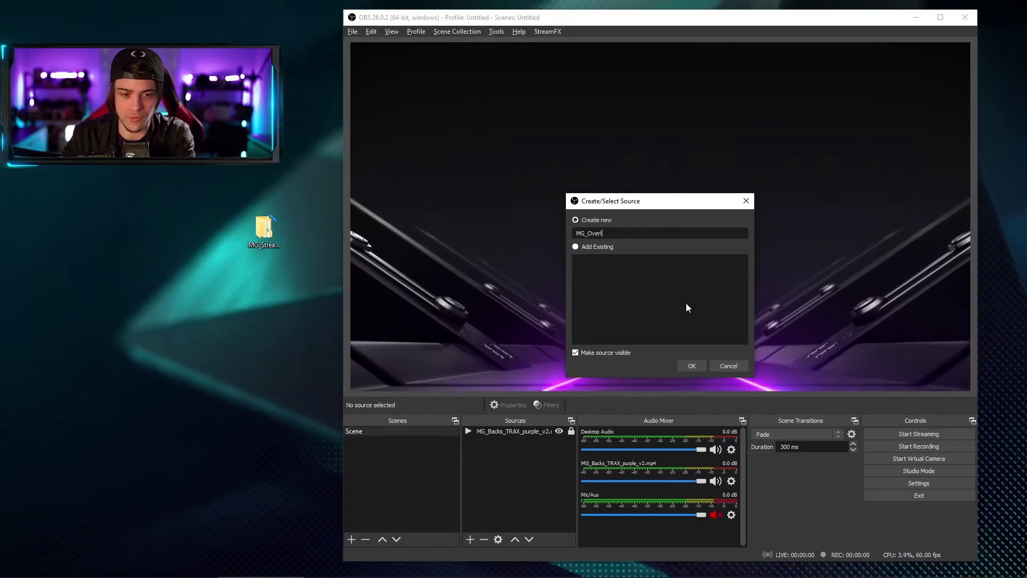
pyautogui.click(692, 366)
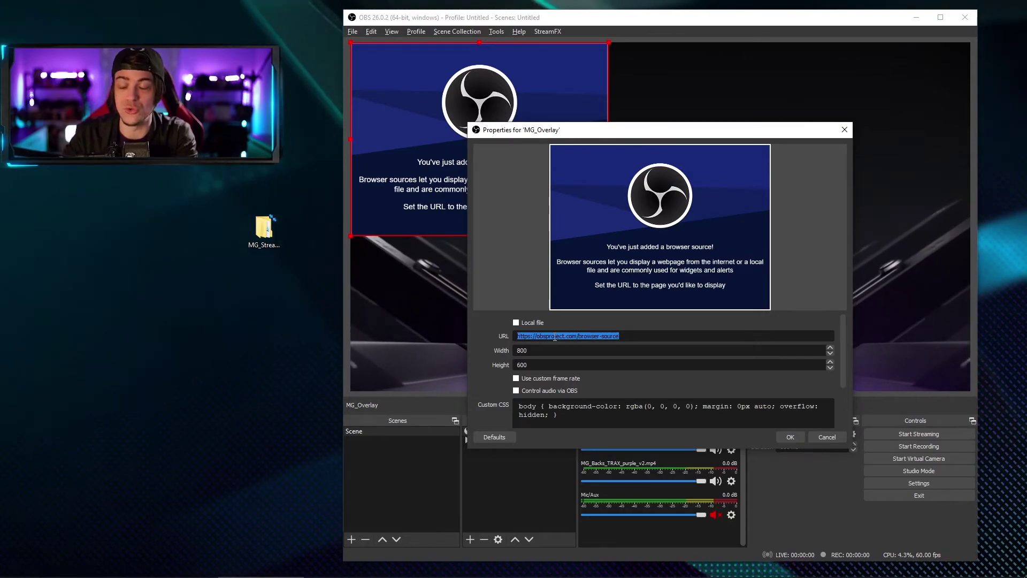
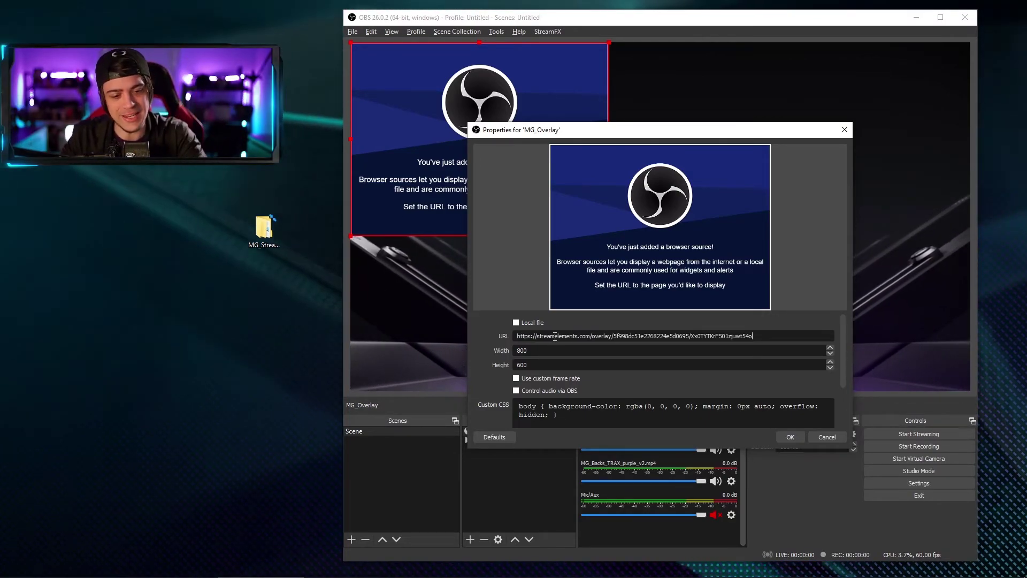
pyautogui.doubleClick(547, 350)
pyautogui.press('BackSpace')
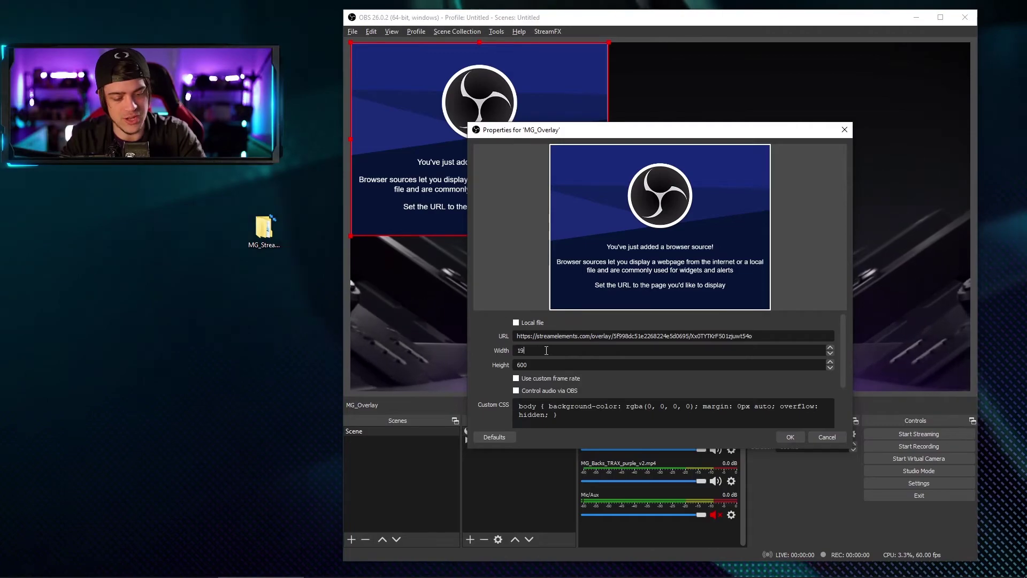
pyautogui.write('1080')
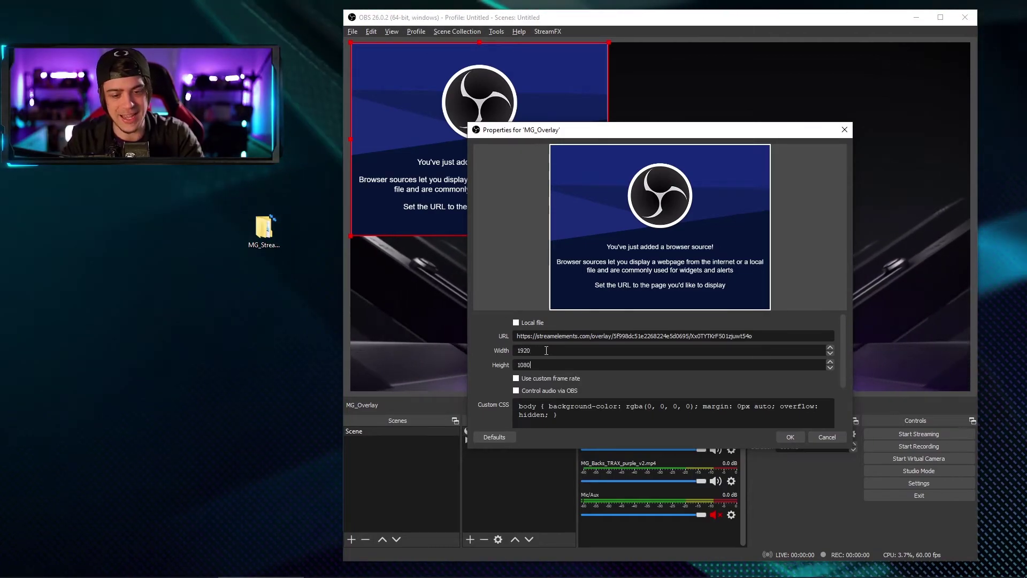
pyautogui.press('Return')
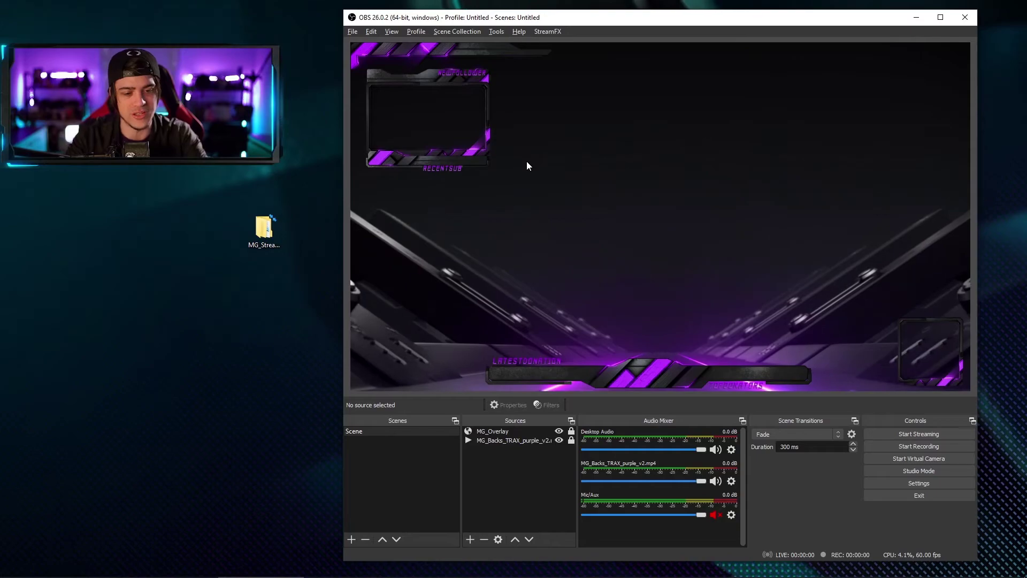
# Step: Unlock MG_Overlay, move it into position on the canvas, and lock it again
pyautogui.click(571, 431)
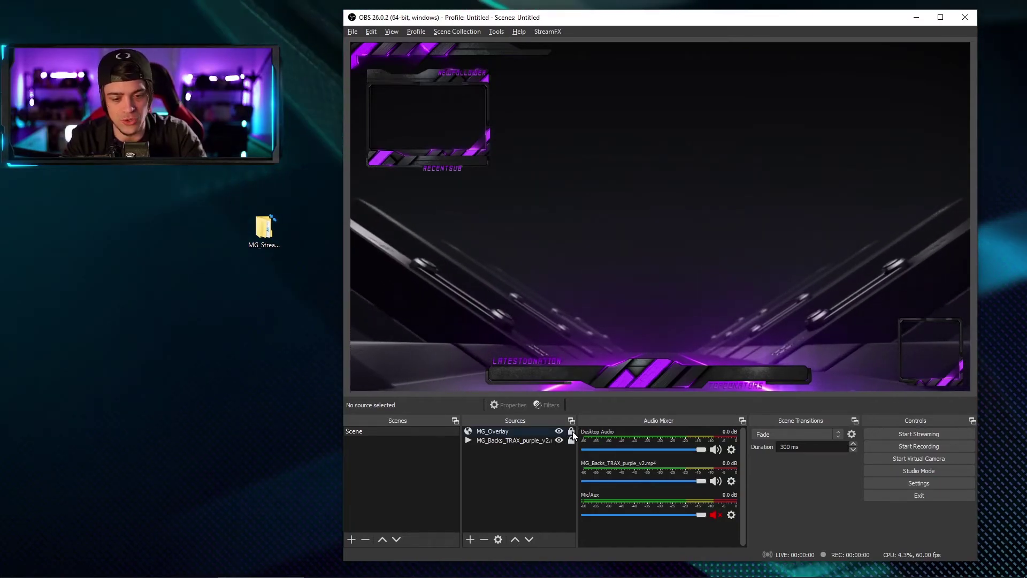
pyautogui.moveTo(530, 291); pyautogui.dragTo(514, 195)
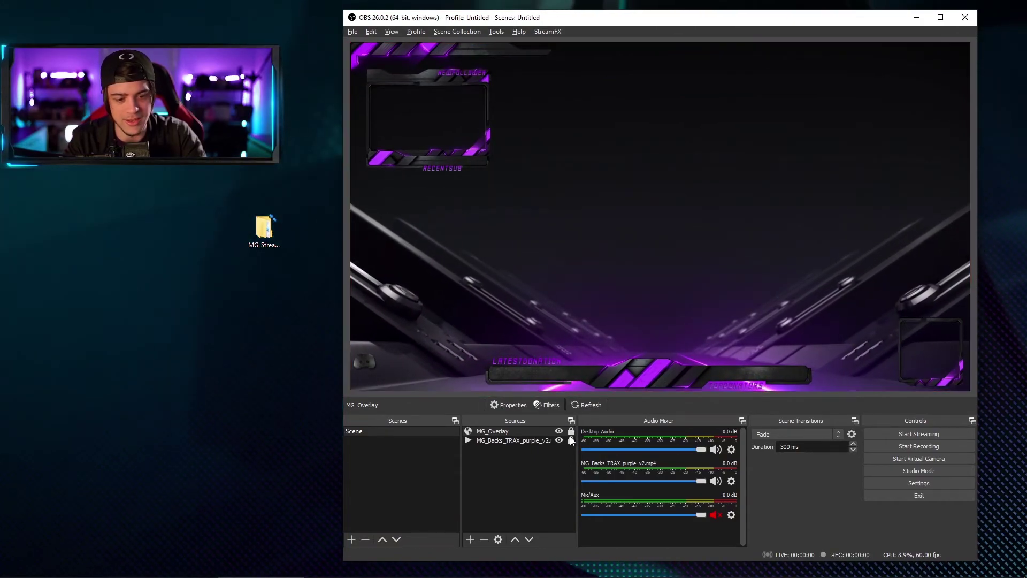
pyautogui.click(571, 431)
pyautogui.click(522, 513)
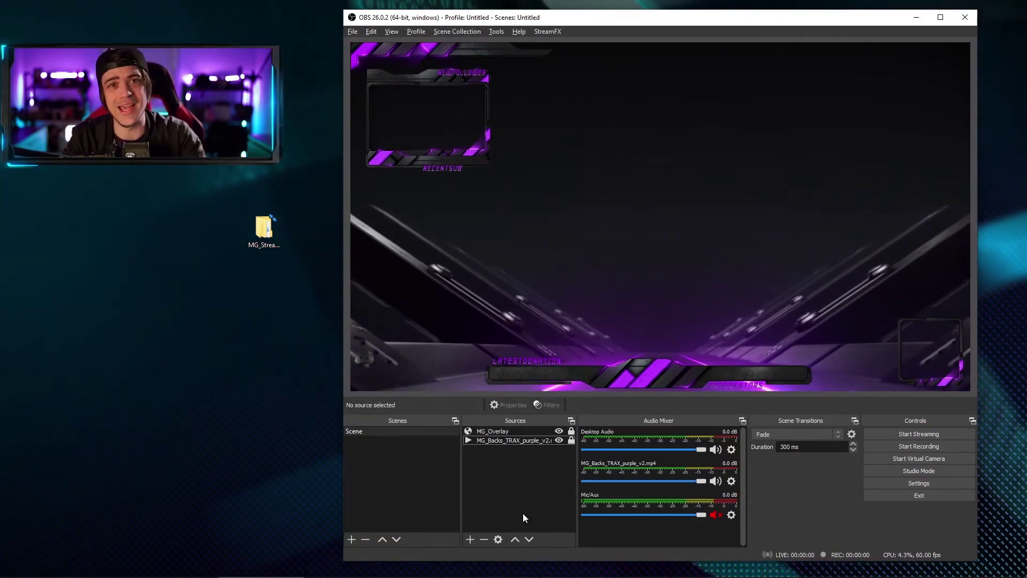
pyautogui.rightClick(522, 484)
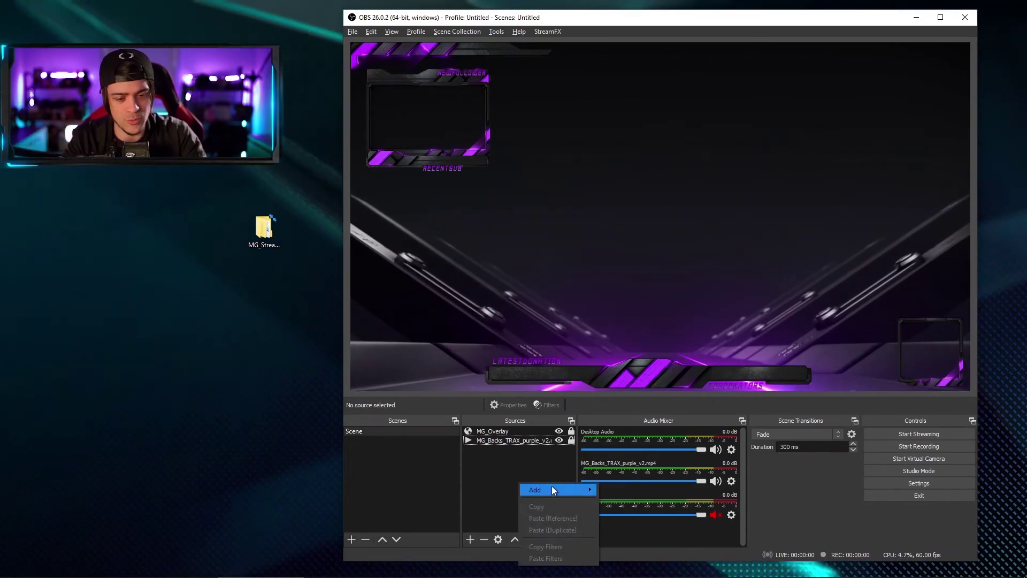
# Step: Add a video capture device source named Main Camera with default properties
pyautogui.moveTo(552, 488)
pyautogui.click(662, 526)
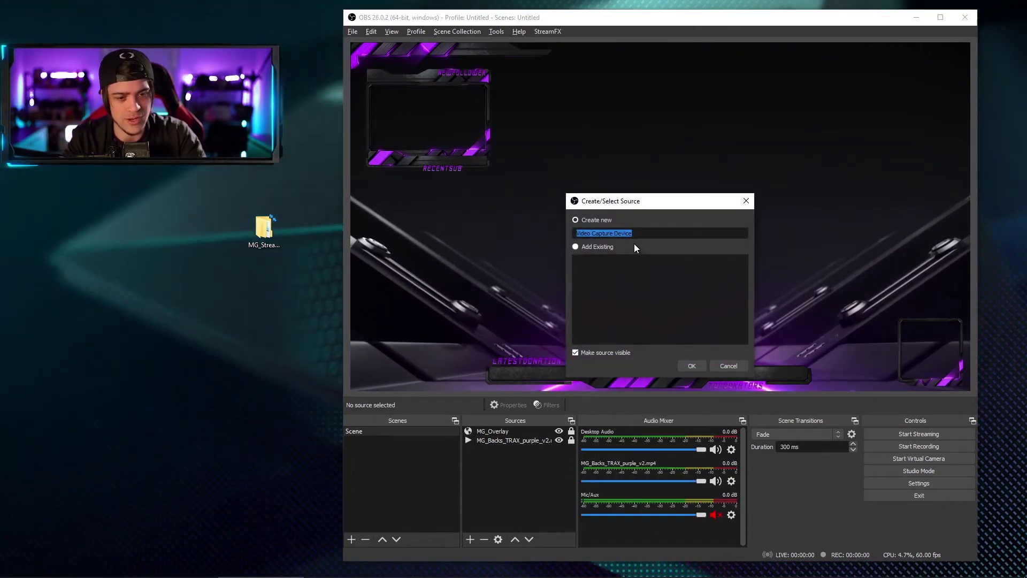
pyautogui.write('Maine')
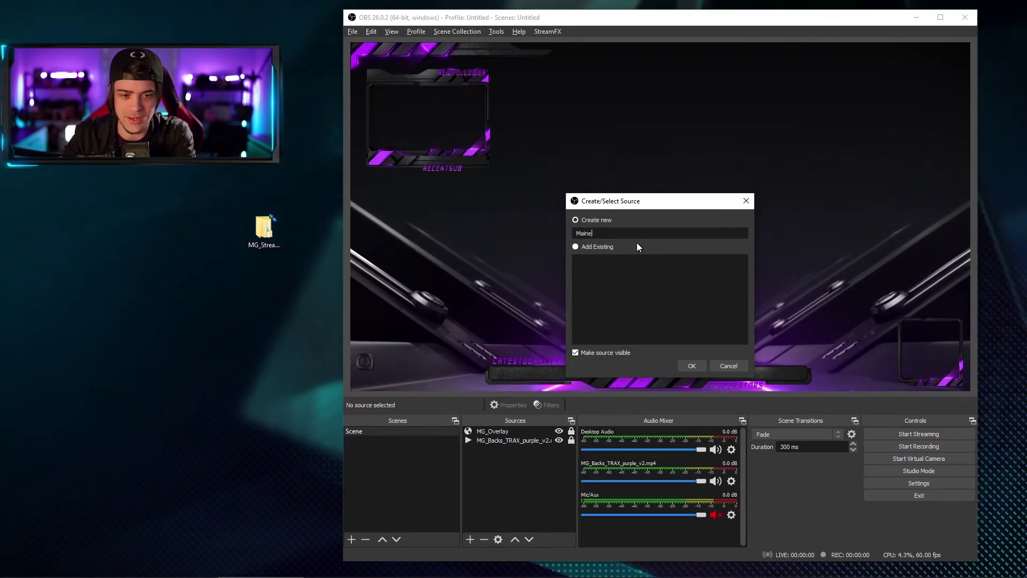
pyautogui.press('BackSpace')
pyautogui.write('Camera')
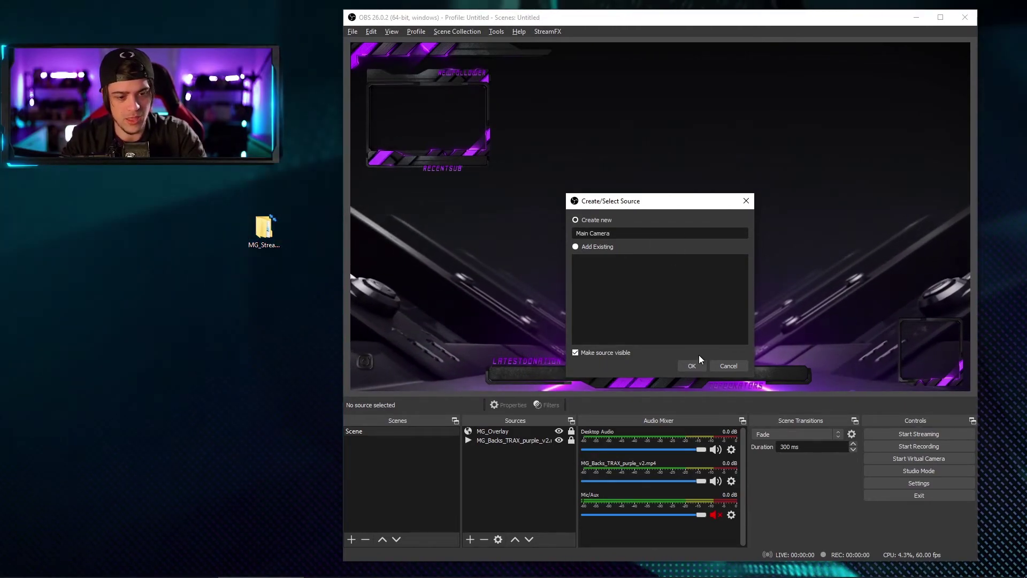
pyautogui.click(695, 365)
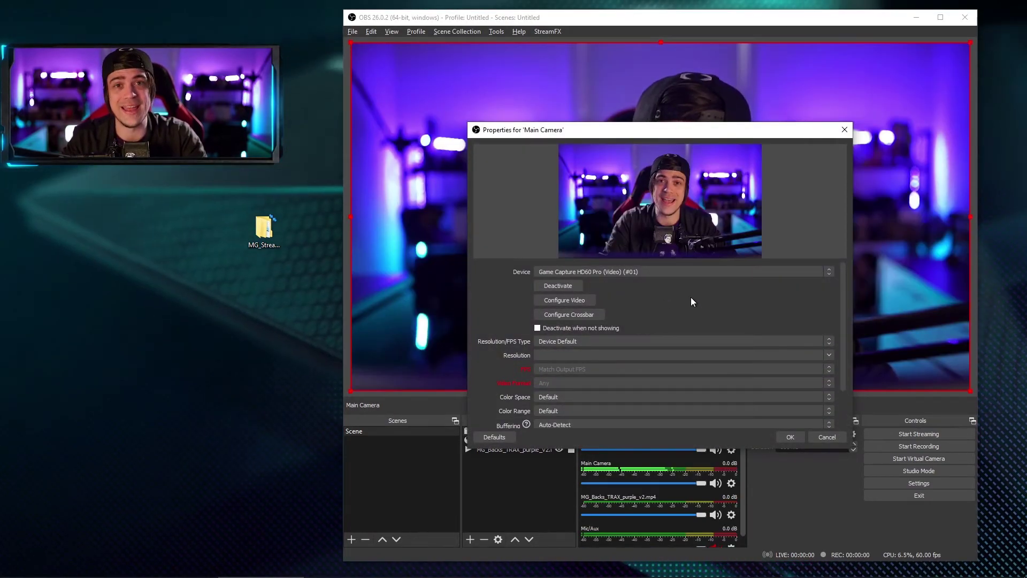
pyautogui.click(793, 437)
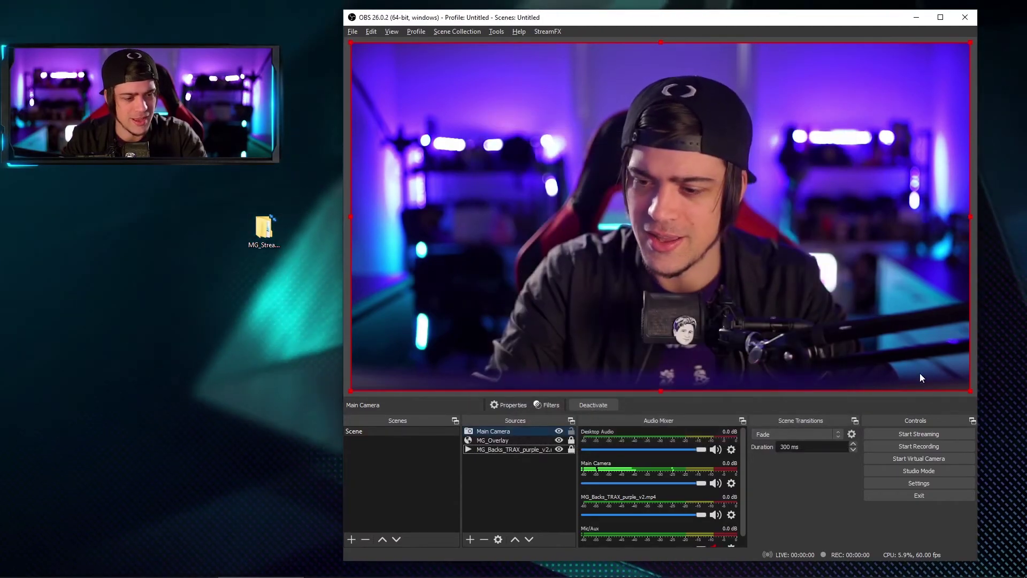
# Step: Layer Main Camera beneath MG_Overlay and size it into the top-left webcam frame
pyautogui.moveTo(970, 390); pyautogui.dragTo(531, 191)
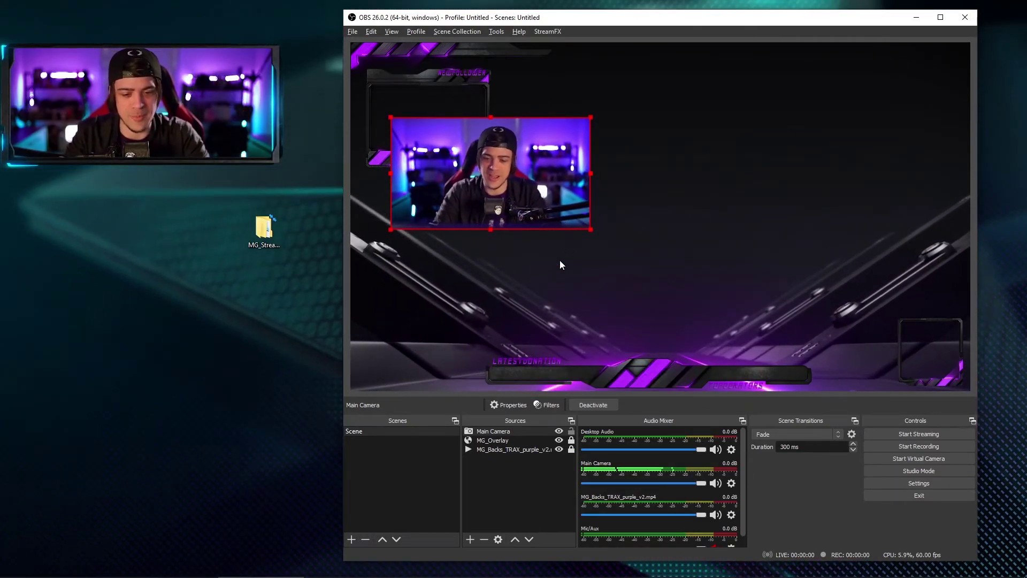
pyautogui.moveTo(495, 431); pyautogui.dragTo(509, 447)
pyautogui.moveTo(503, 218); pyautogui.dragTo(485, 184)
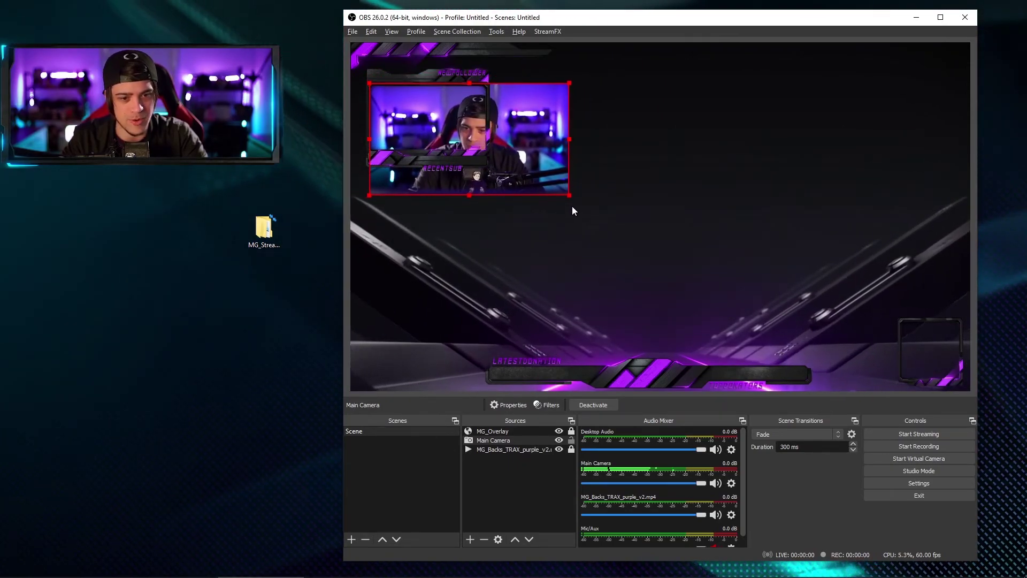
pyautogui.moveTo(569, 196); pyautogui.dragTo(459, 127)
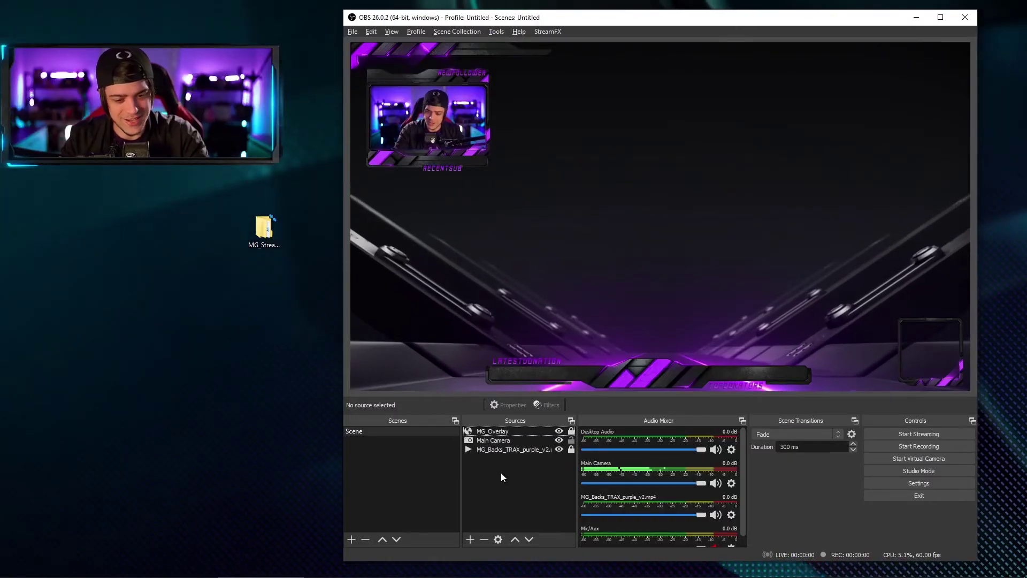
pyautogui.rightClick(500, 474)
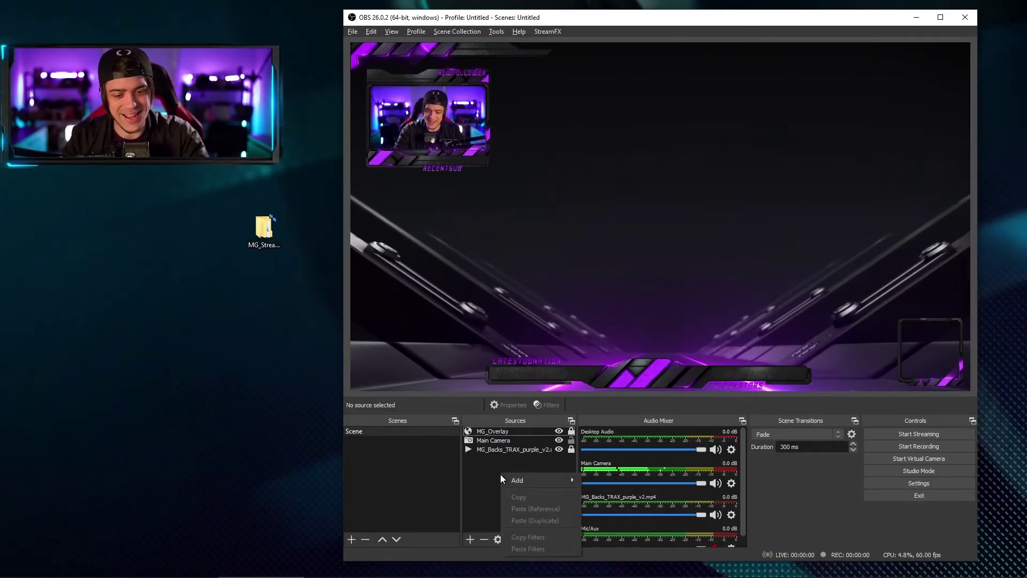
# Step: Add a video capture source named Camera 2 using the Logitech HD Pro Webcam C920
pyautogui.moveTo(516, 480)
pyautogui.click(591, 489)
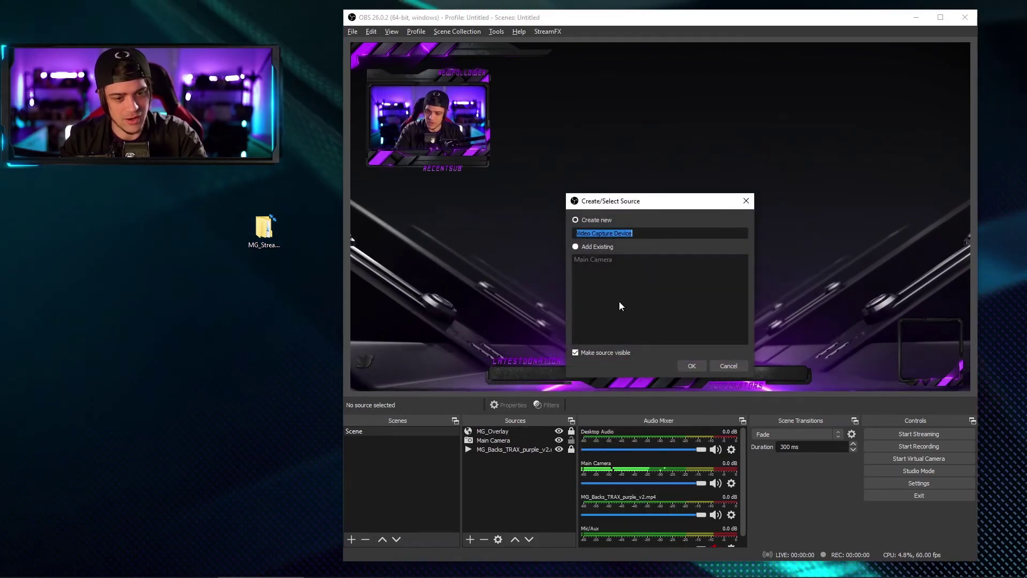
pyautogui.write('Camera 2')
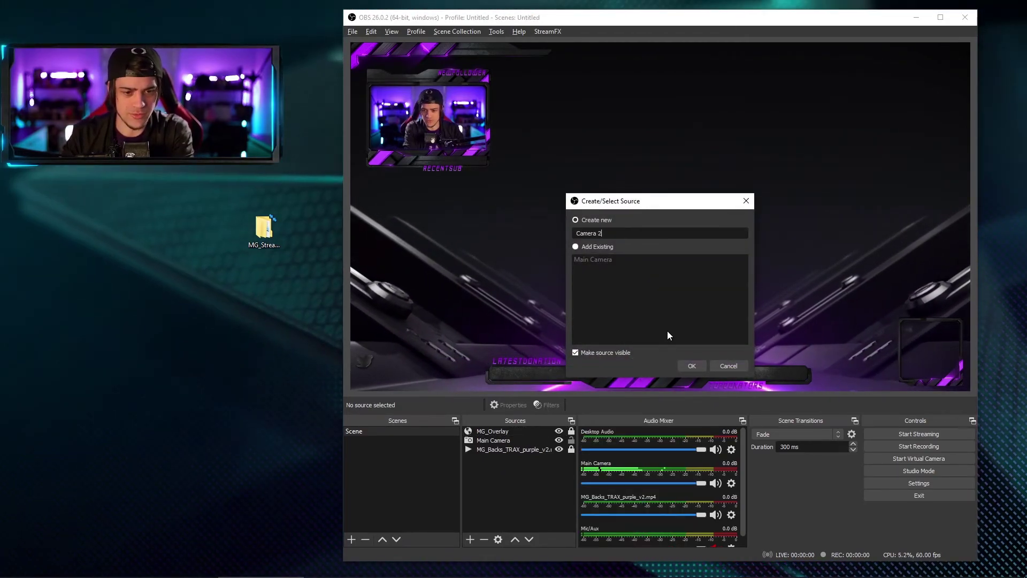
pyautogui.press('Return')
pyautogui.click(625, 273)
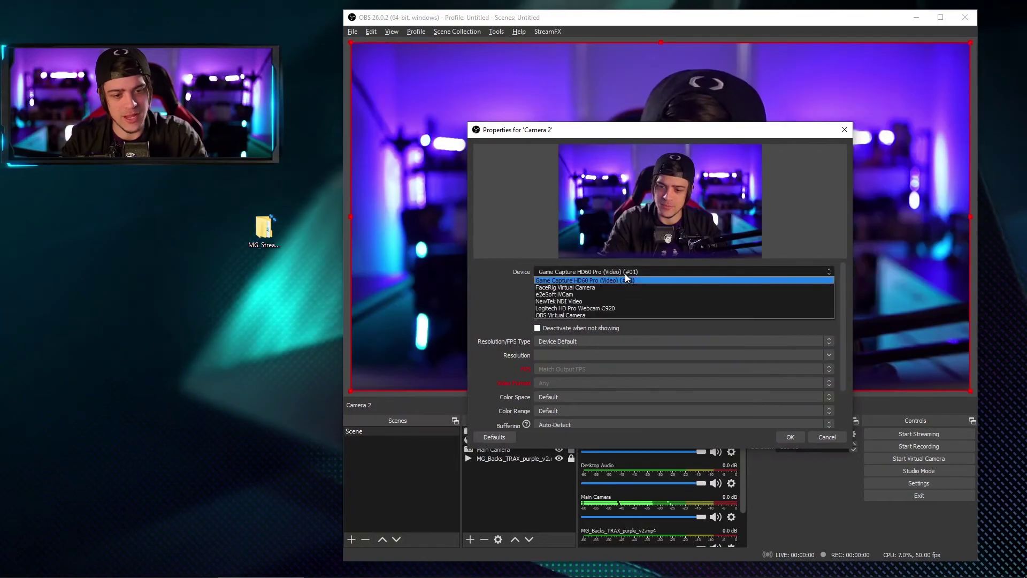
pyautogui.click(608, 308)
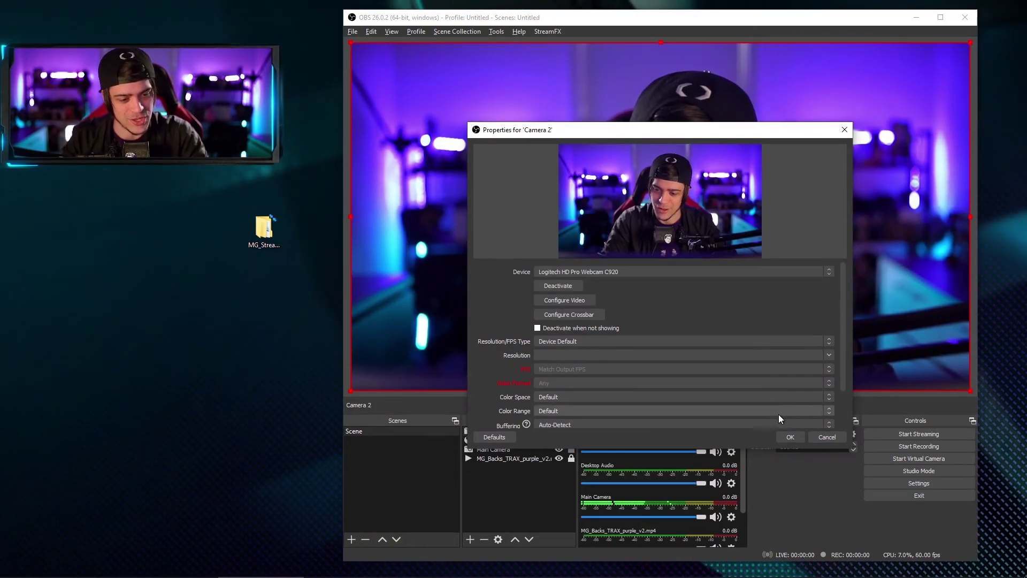
pyautogui.click(791, 437)
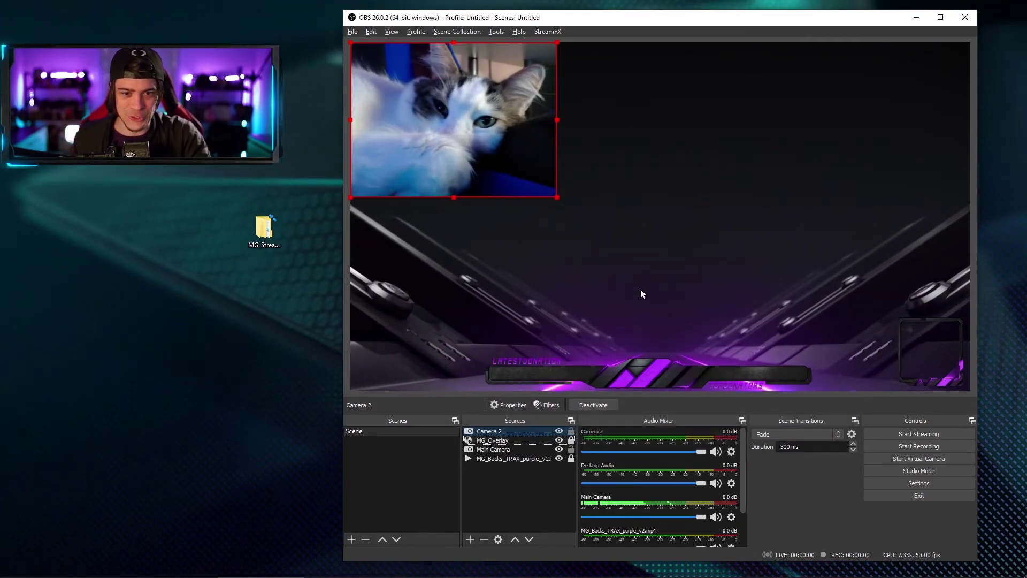
# Step: Move, shrink and crop Camera 2 into the bottom-right frame, beneath MG_Overlay
pyautogui.moveTo(490, 147); pyautogui.dragTo(746, 251)
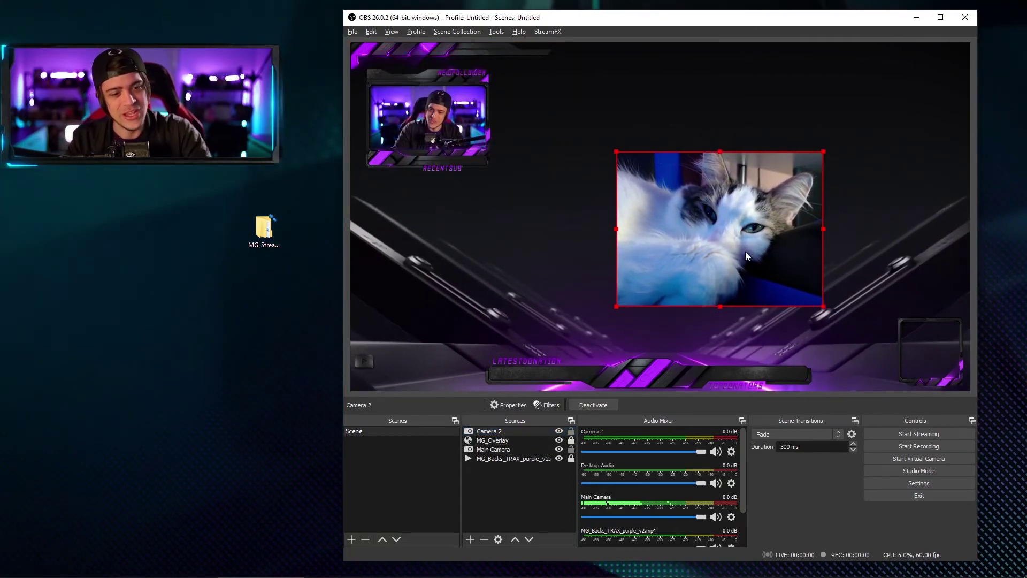
pyautogui.moveTo(746, 250); pyautogui.dragTo(883, 316)
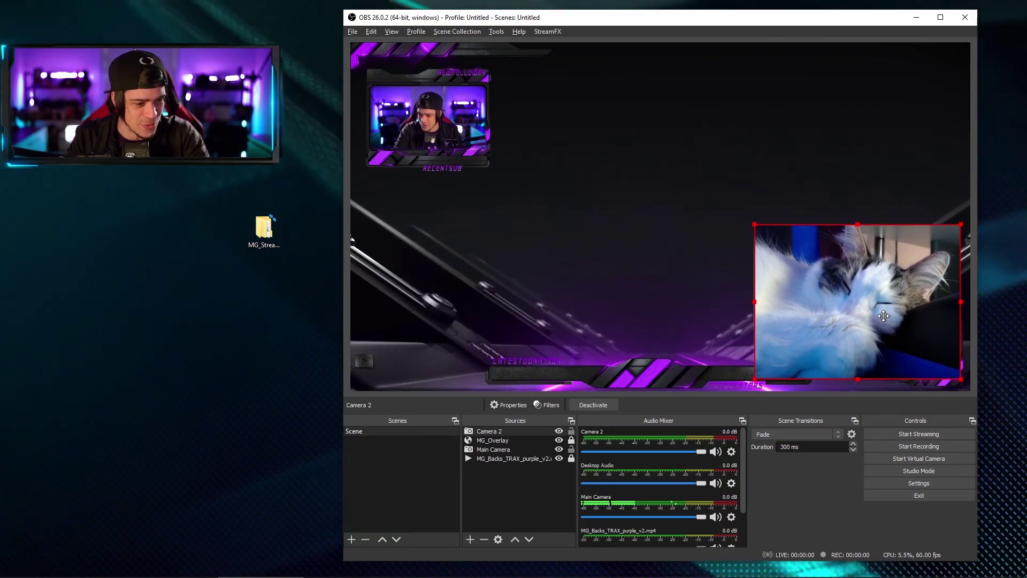
pyautogui.moveTo(755, 224); pyautogui.dragTo(881, 348)
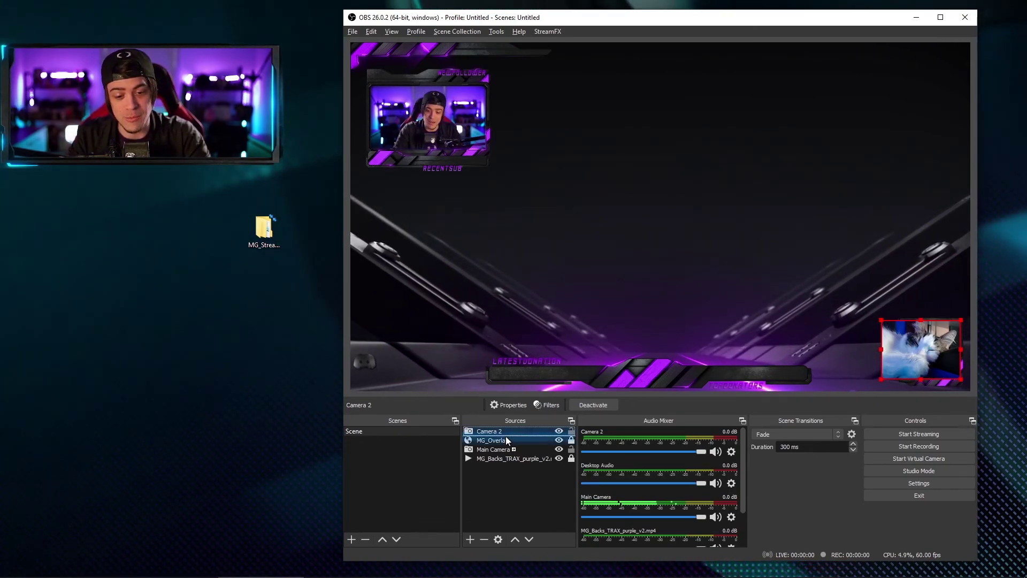
pyautogui.moveTo(506, 433); pyautogui.dragTo(506, 444)
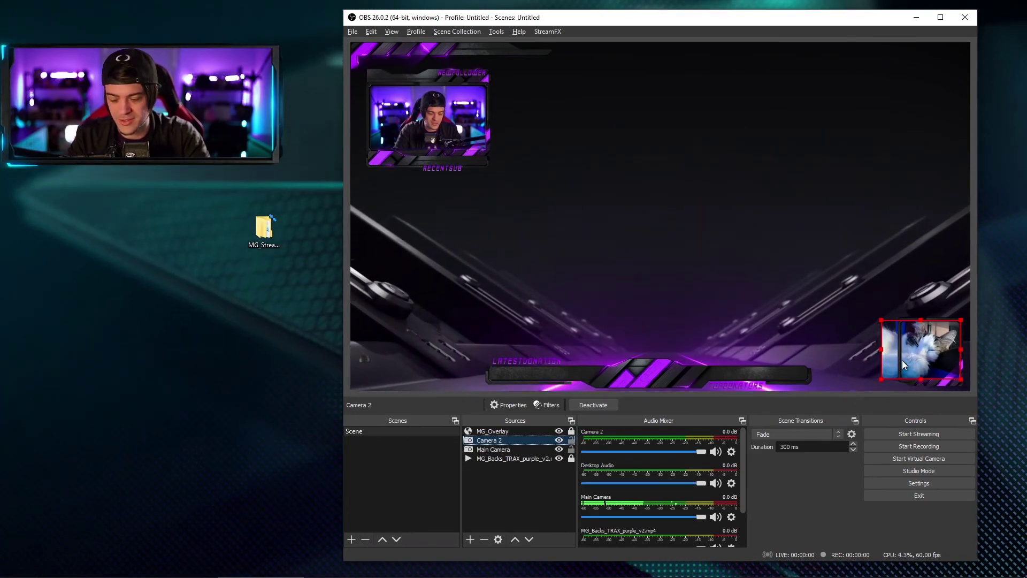
pyautogui.moveTo(881, 349); pyautogui.dragTo(898, 351)
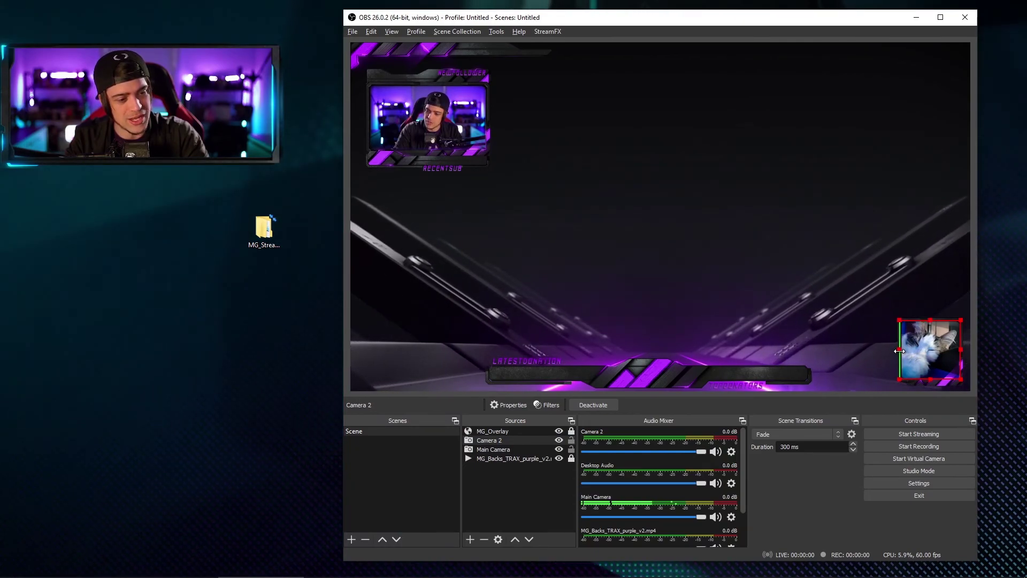
pyautogui.click(859, 370)
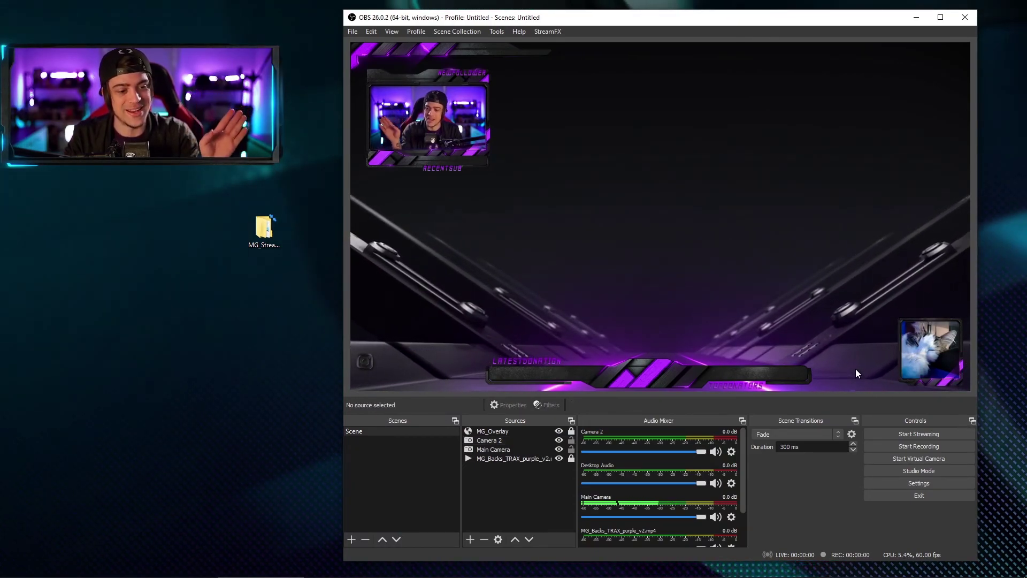